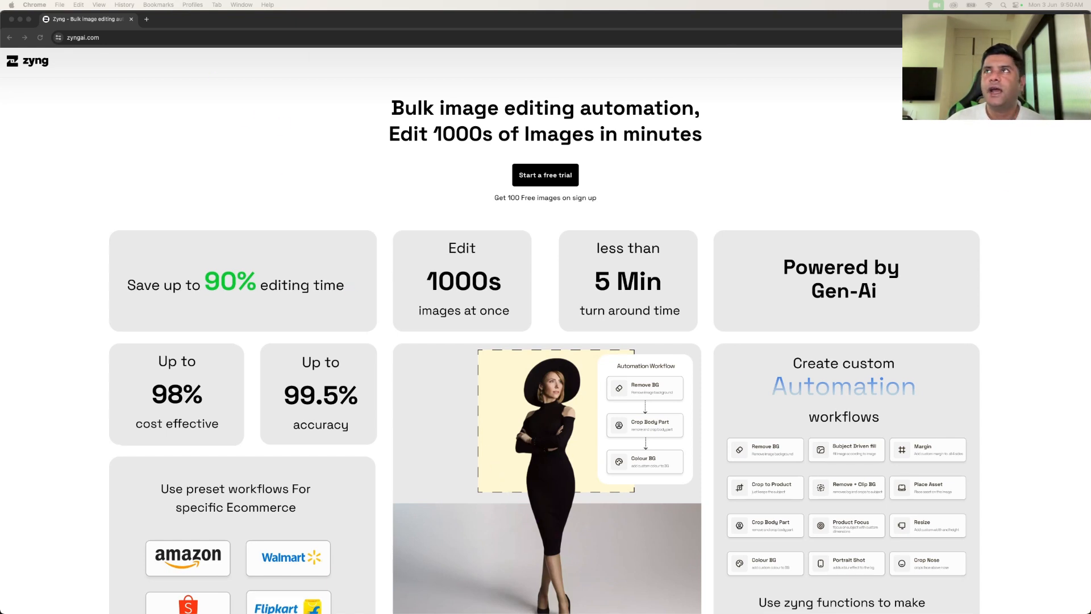
Open the sign-in page and sign in with the saved account credentials.
left_click(1057, 61)
left_click(1057, 61)
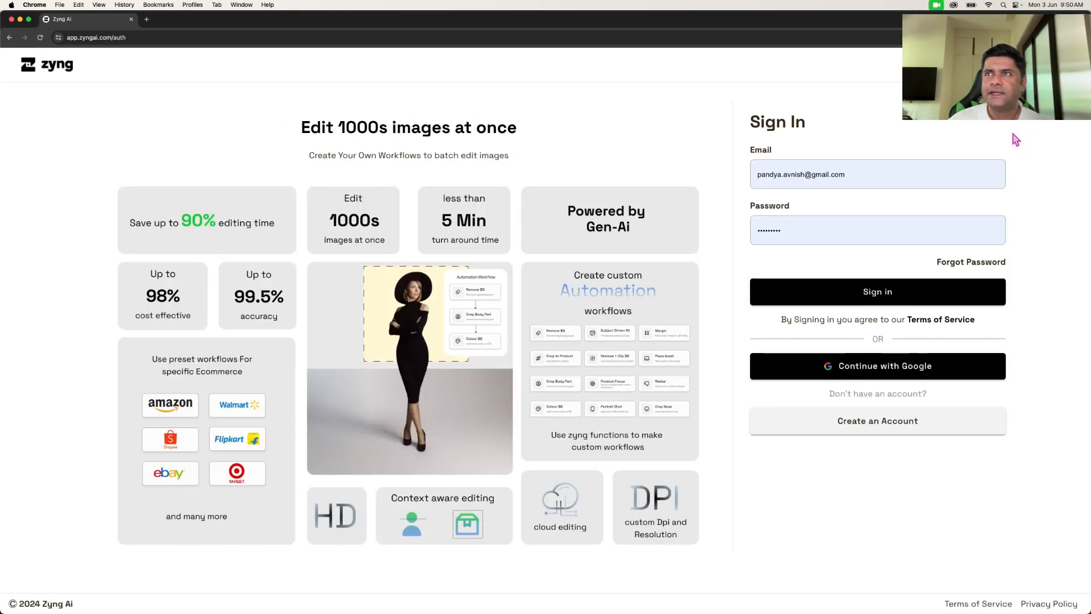
left_click(891, 291)
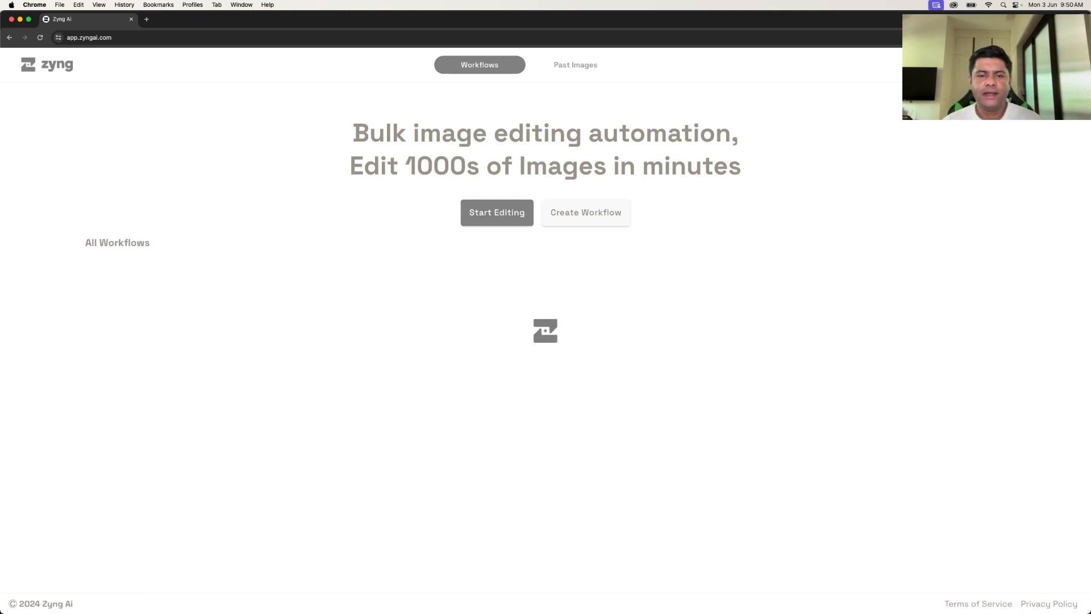
Look over the list of all workflows and the Past Images page, and return to the workflows.
scroll(243, 358, "down", 20)
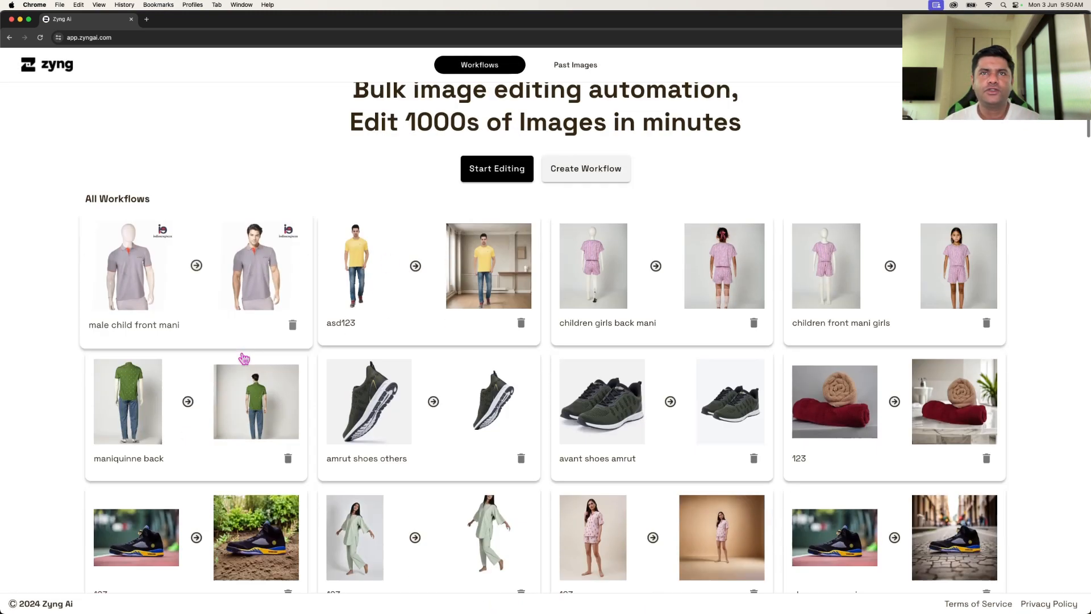
scroll(237, 362, "up", 20)
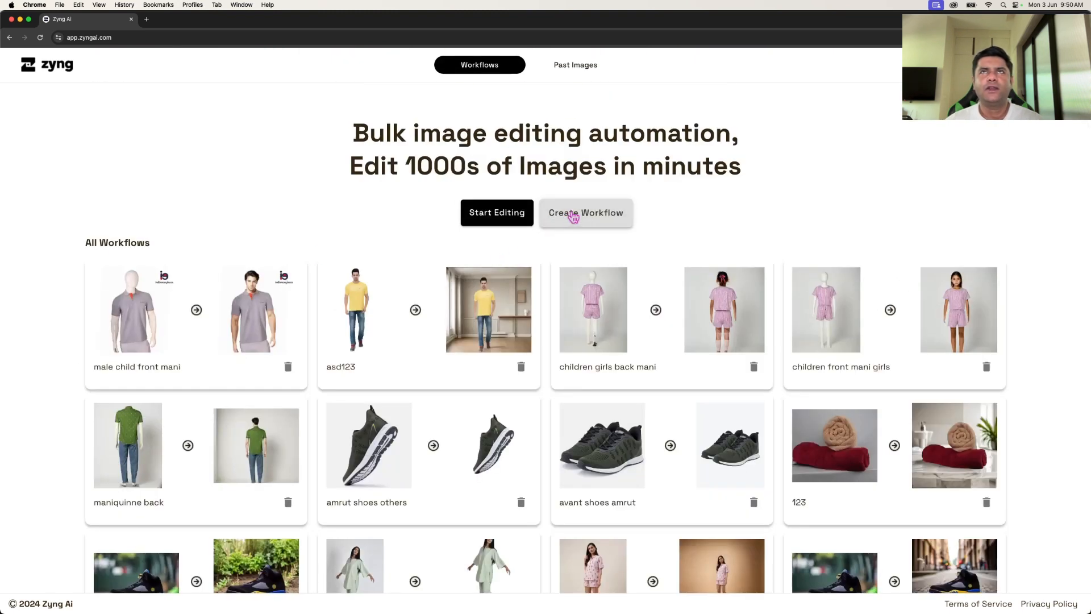
left_click(577, 66)
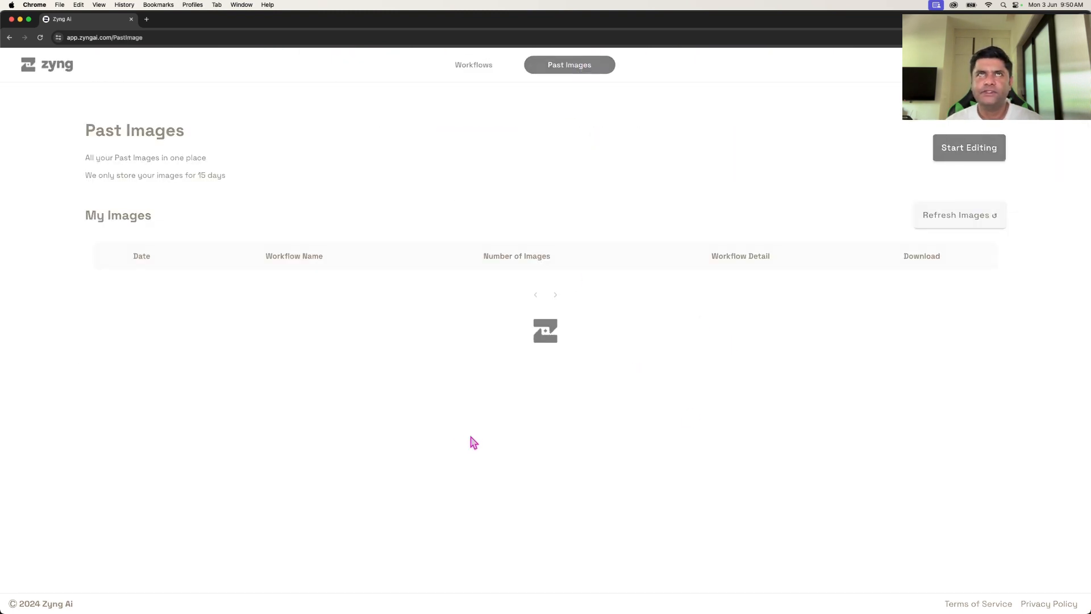
left_click(472, 66)
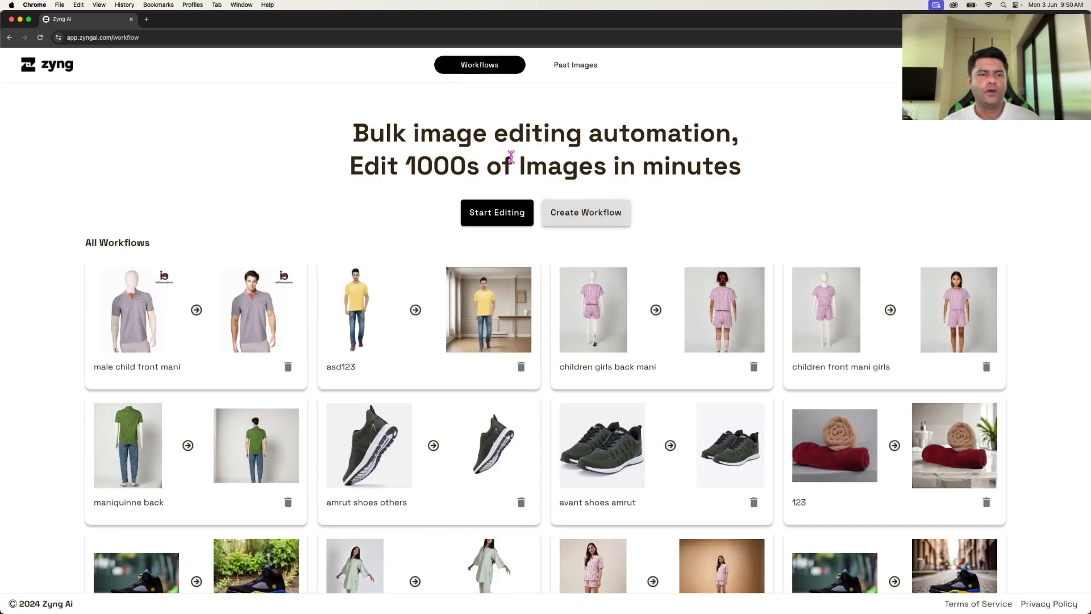
Start creating a new workflow and look through its export settings, functions and workflow area.
left_click(591, 221)
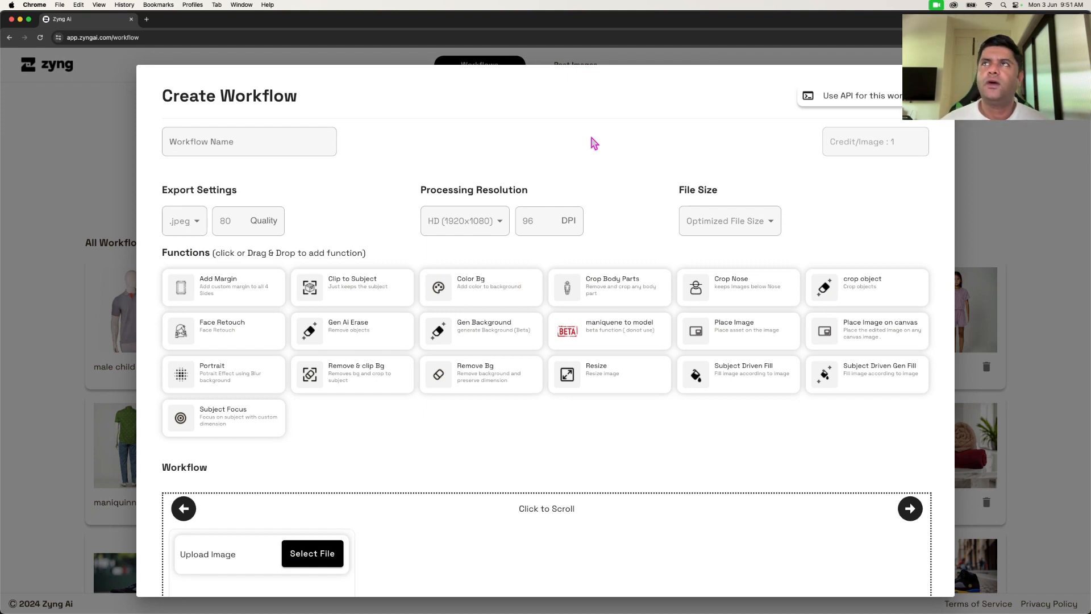
scroll(558, 212, "down", 3)
scroll(558, 209, "up", 3)
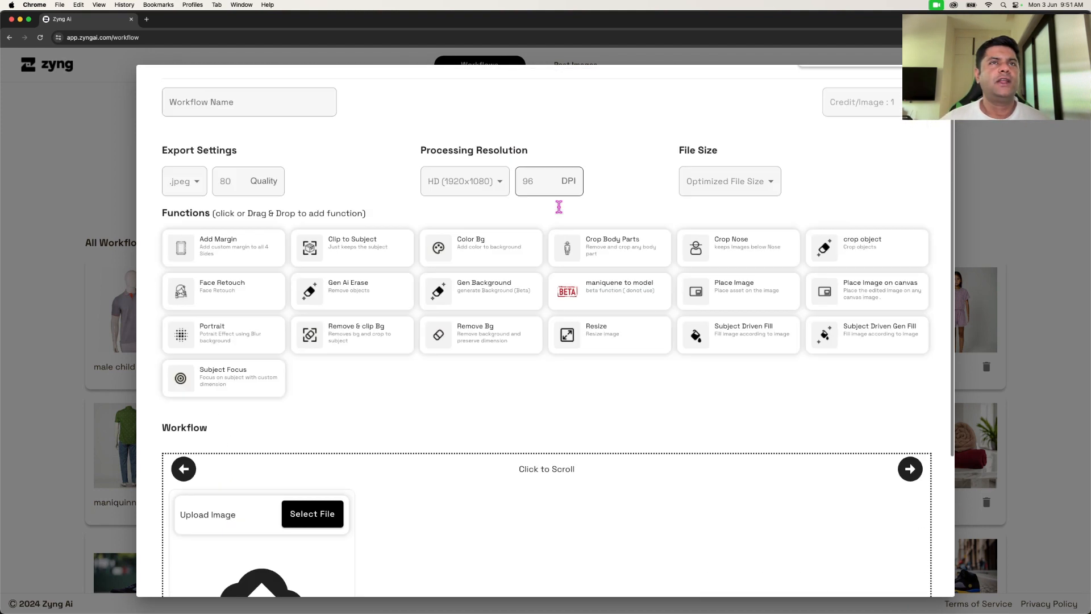
scroll(558, 206, "down", 6)
scroll(555, 214, "up", 3)
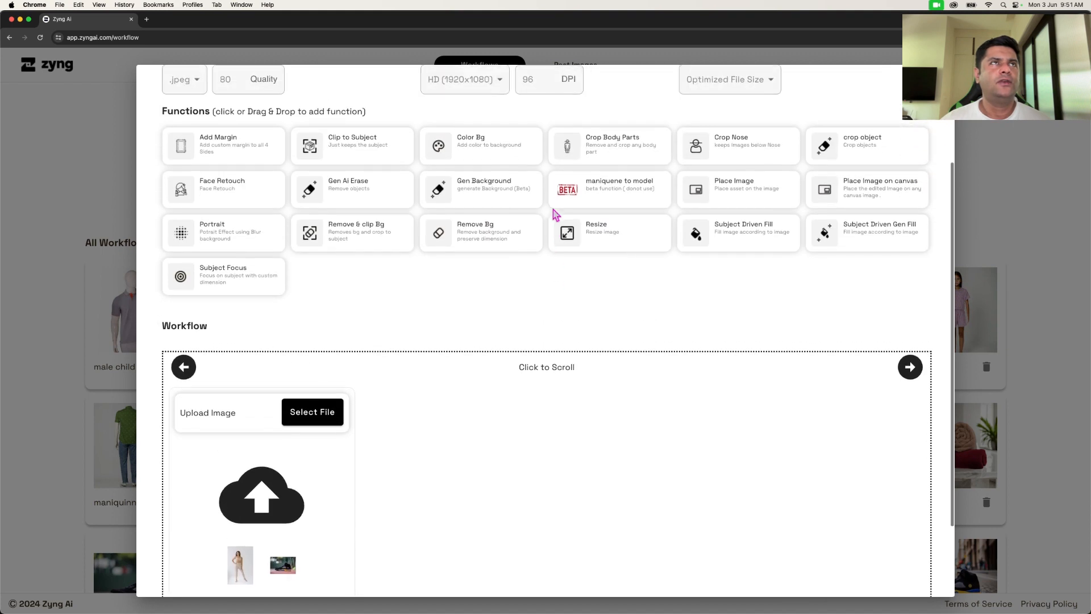
scroll(259, 173, "up", 2)
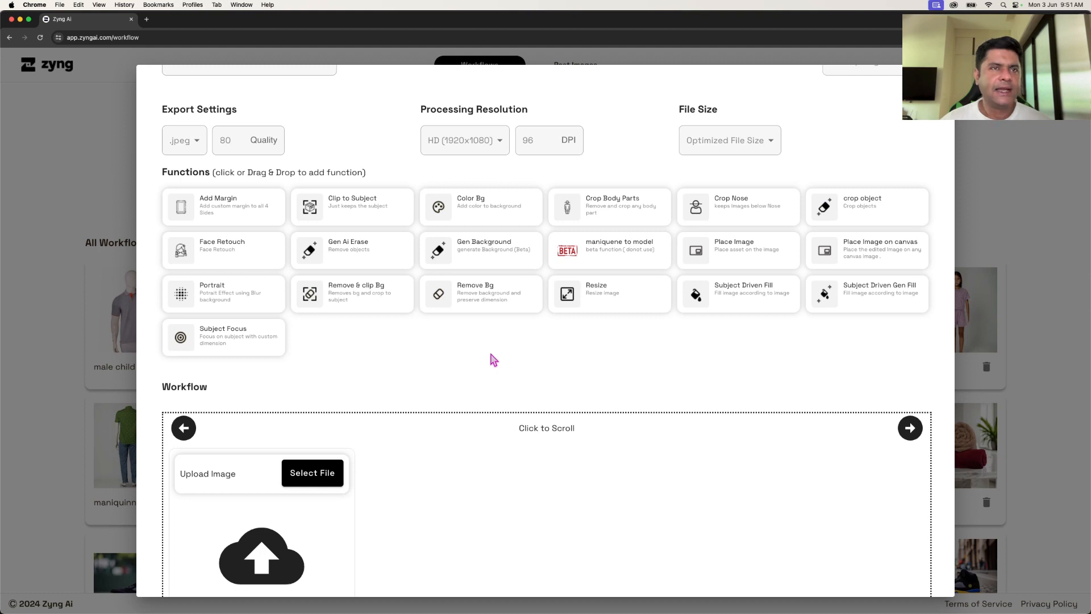
scroll(426, 409, "down", 2)
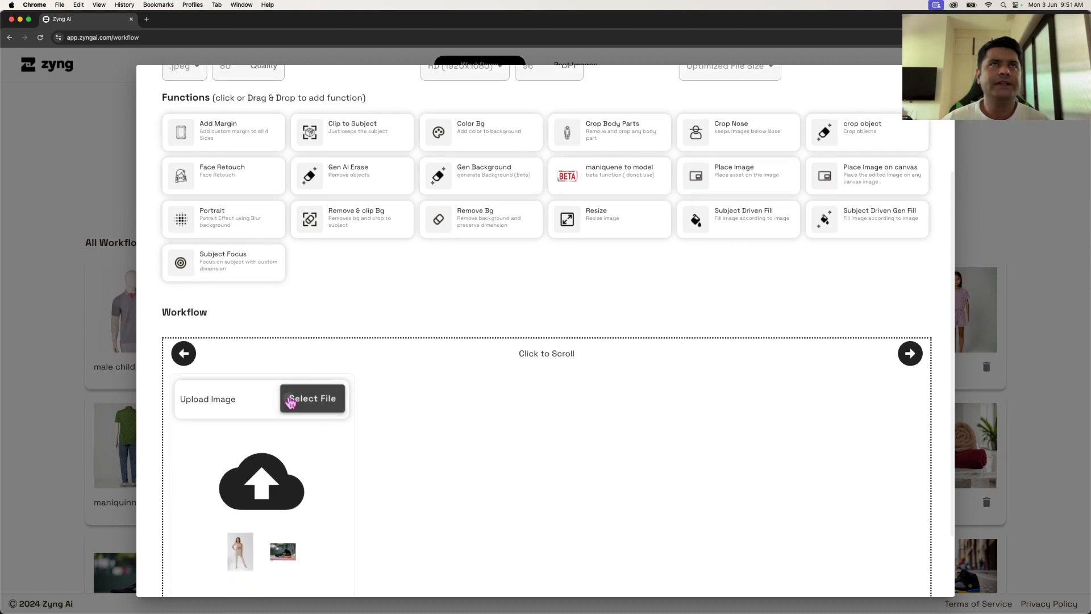
Upload the photo of the man in a white Puma T-shirt from the Desktop's Image samples folder as the sample image.
left_click(291, 401)
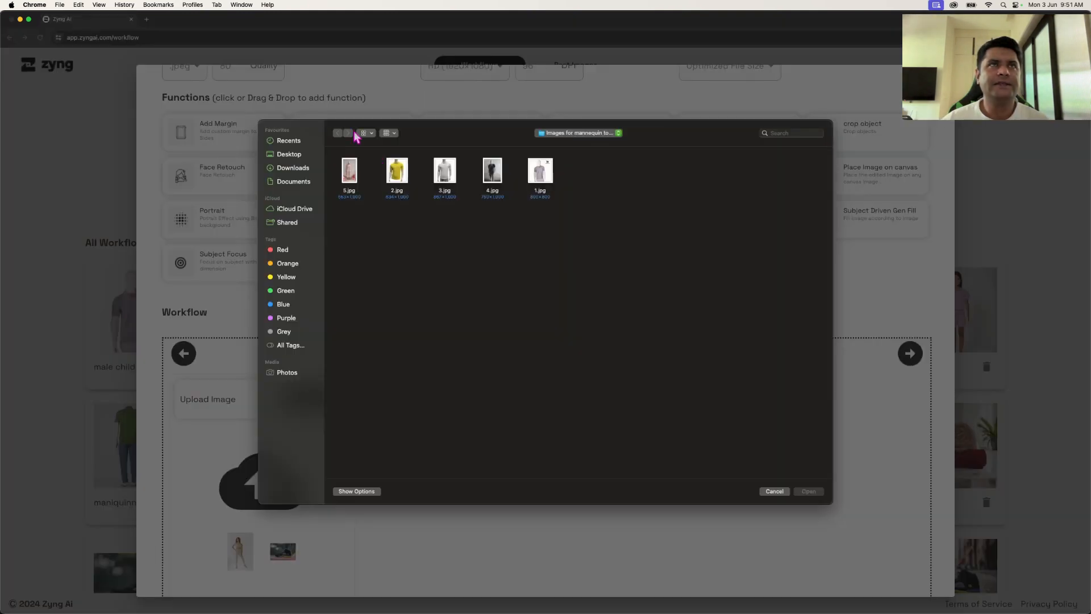
left_click(293, 168)
left_click(288, 154)
left_click(513, 178)
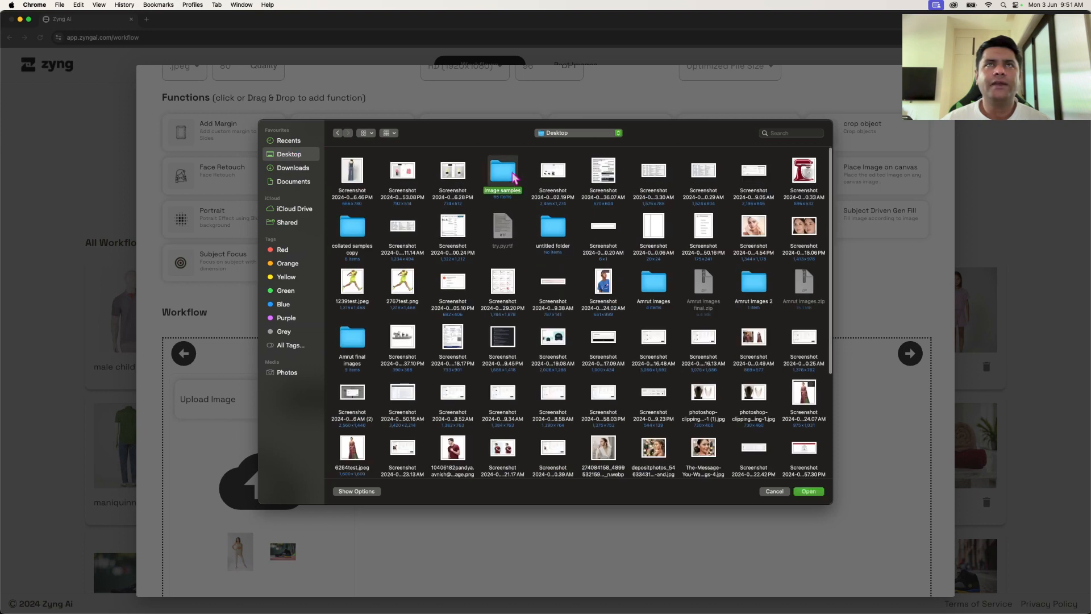
double_click(513, 178)
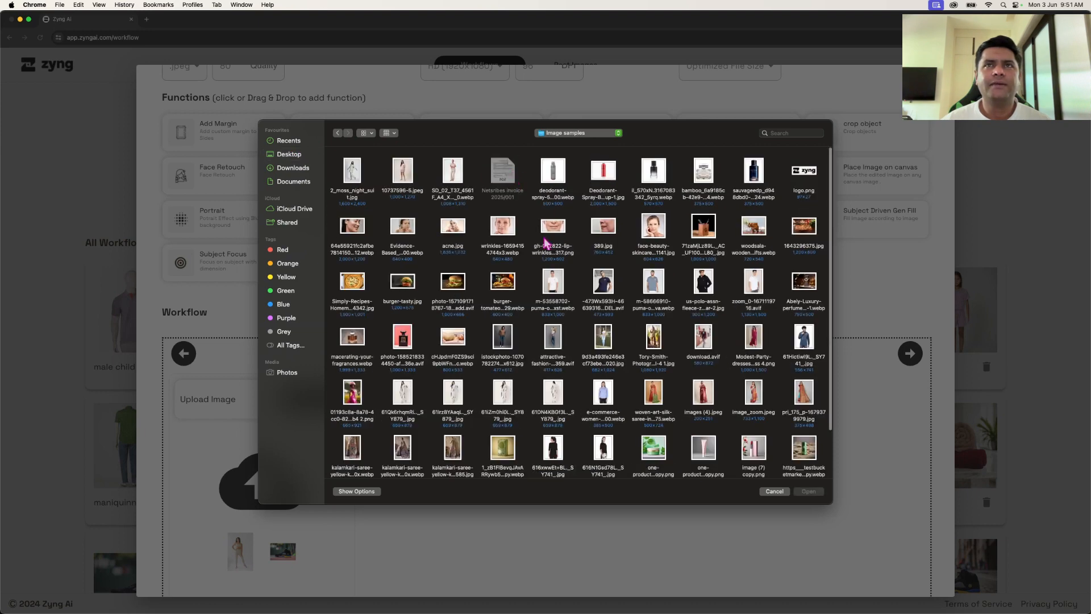
left_click(560, 292)
left_click(810, 491)
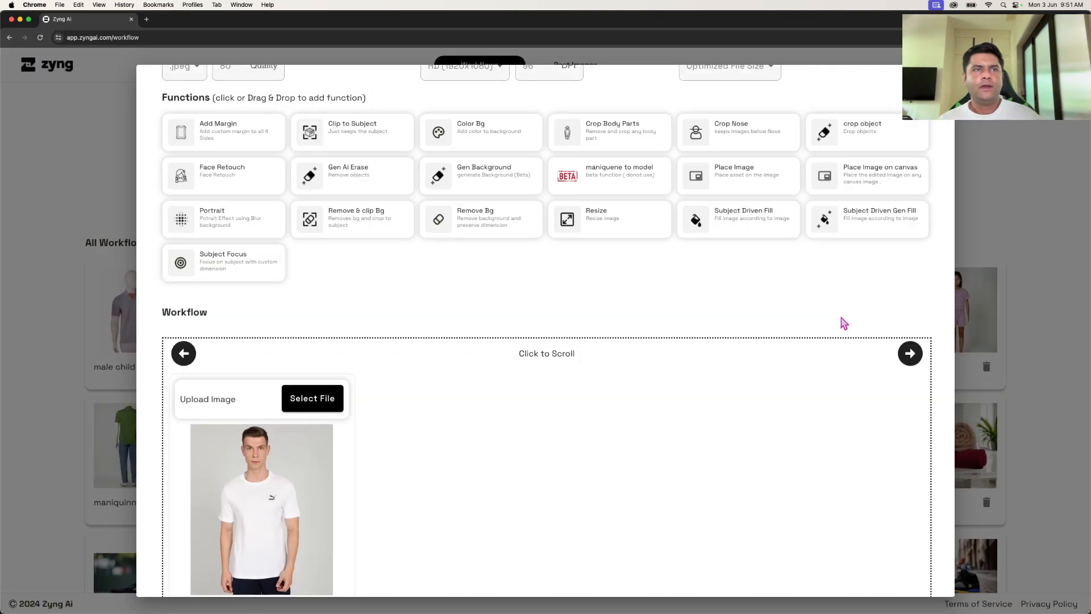
Add the Remove & clip Bg function to the workflow as its first editing stage.
scroll(748, 360, "down", 3)
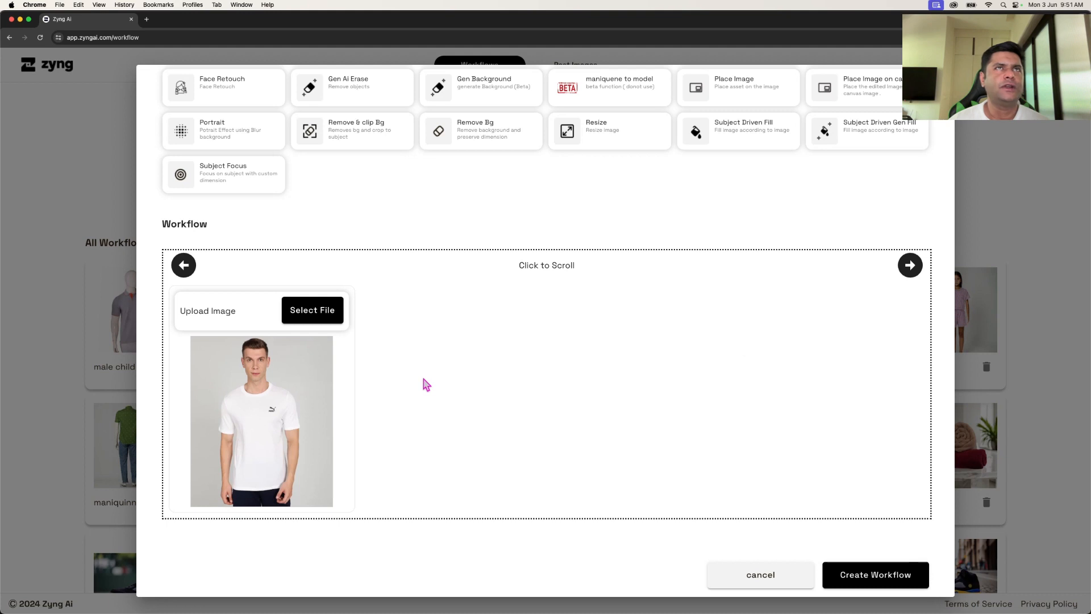
scroll(430, 268, "up", 2)
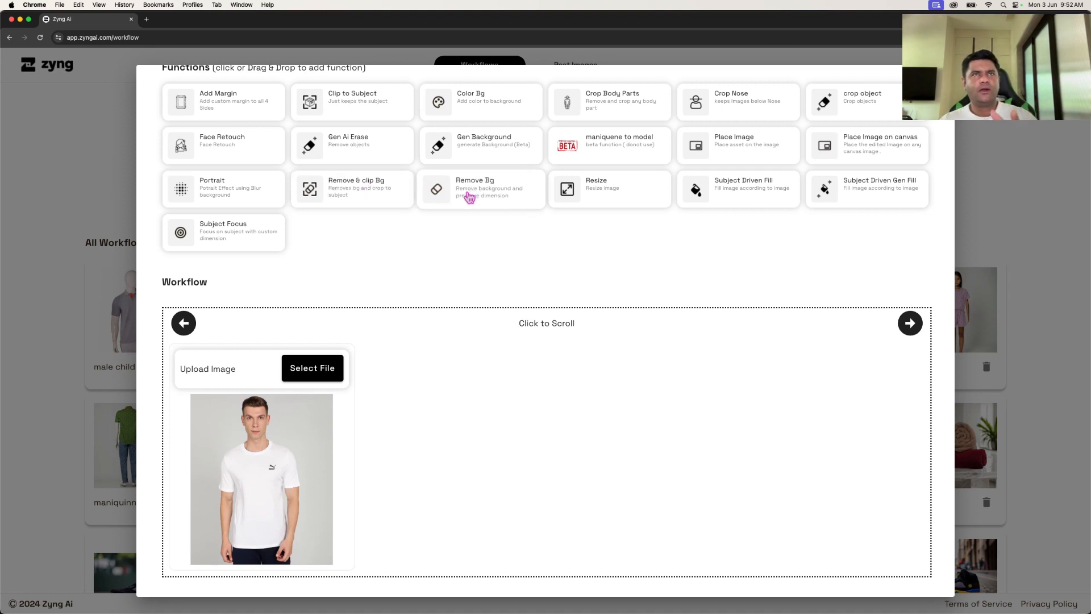
left_click(345, 195)
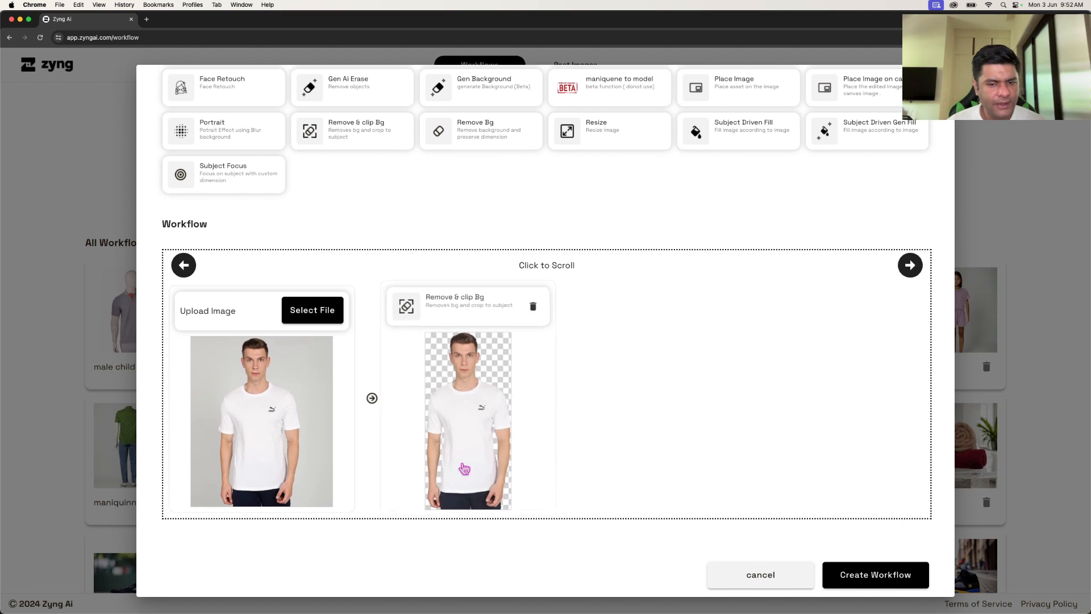
scroll(520, 400, "up", 2)
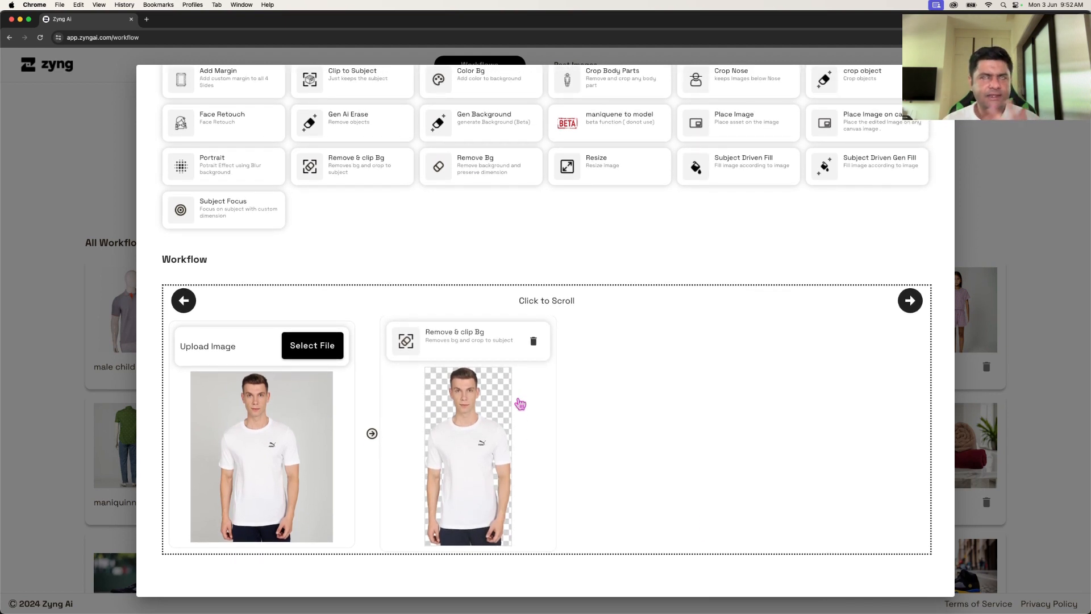
Add the Add Margin function after the background removal and set its width and height to 2000.
scroll(521, 404, "up", 3)
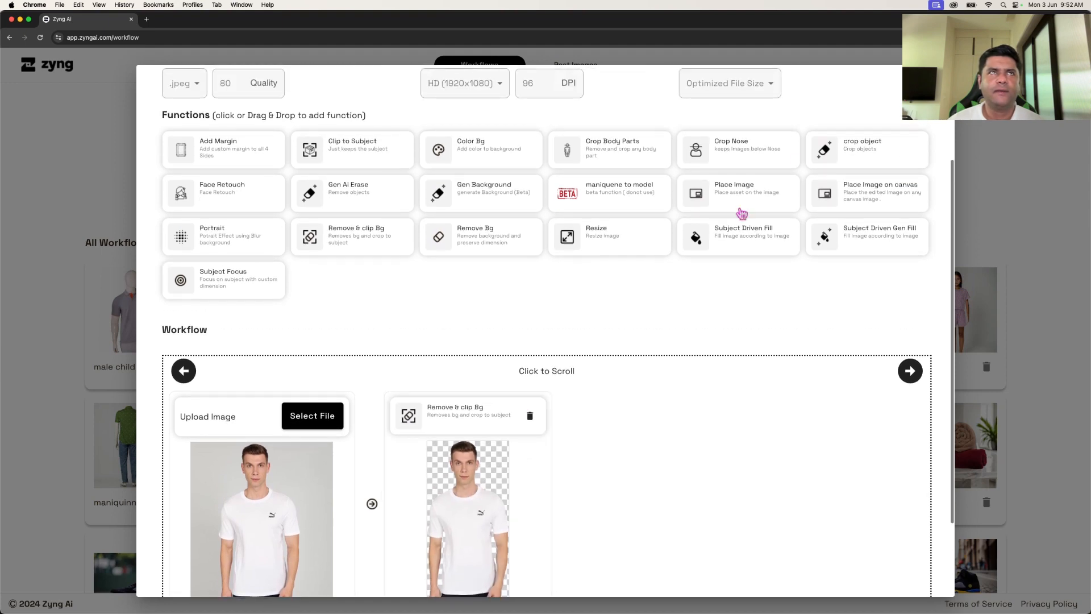
left_click(251, 155)
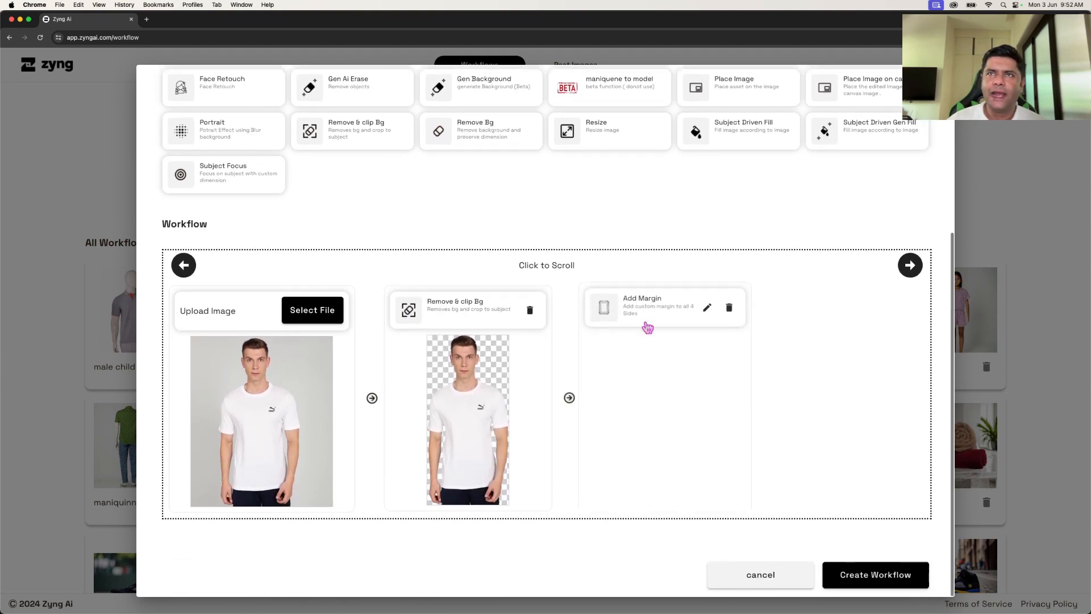
left_click(715, 307)
left_click(495, 222)
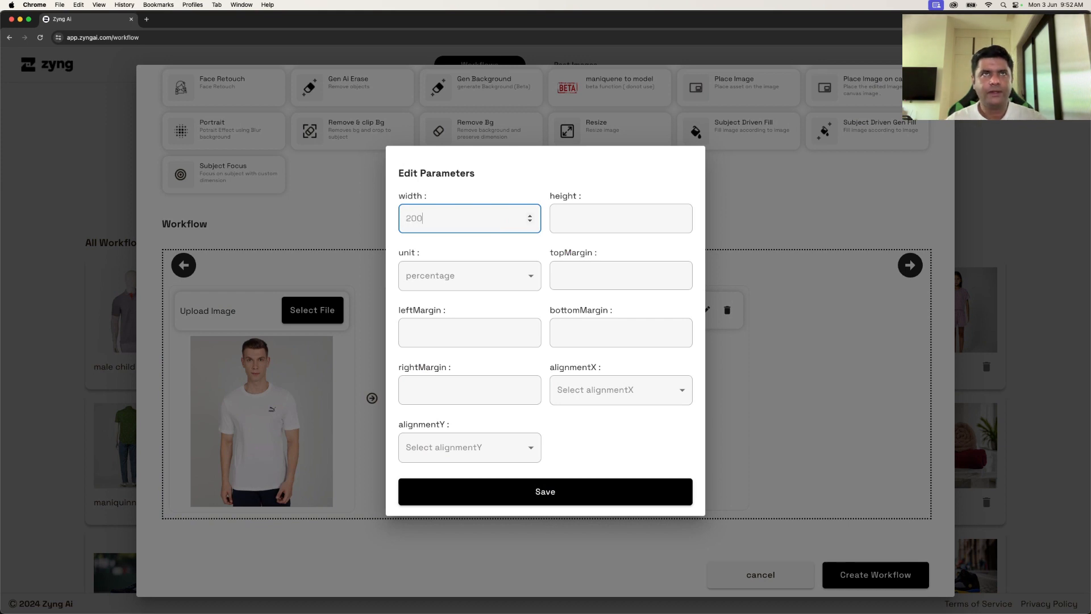
key("Tab")
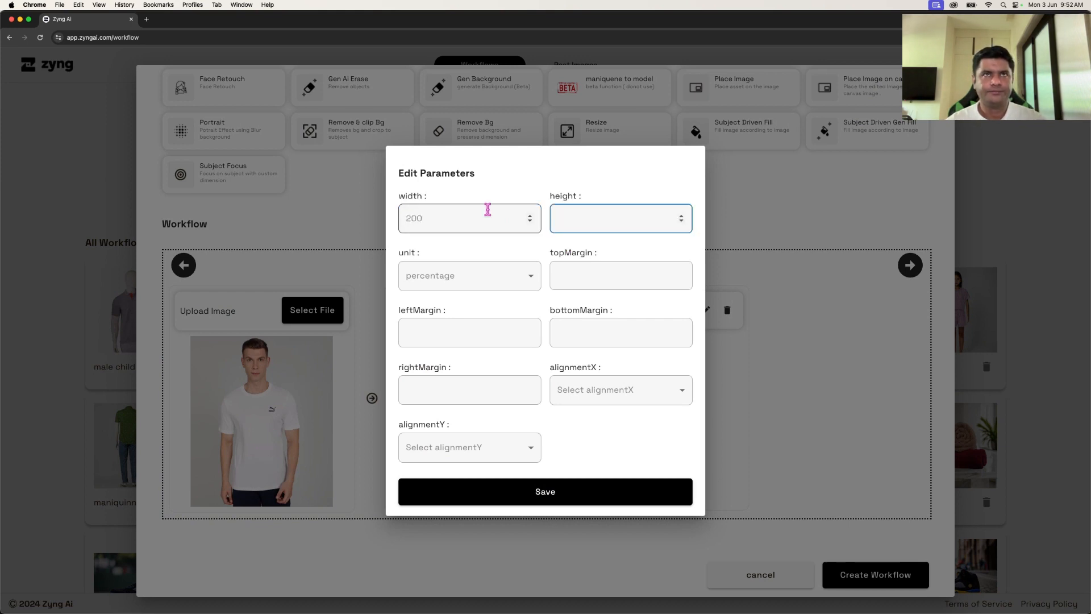
left_click(465, 220)
type("0")
key("Tab")
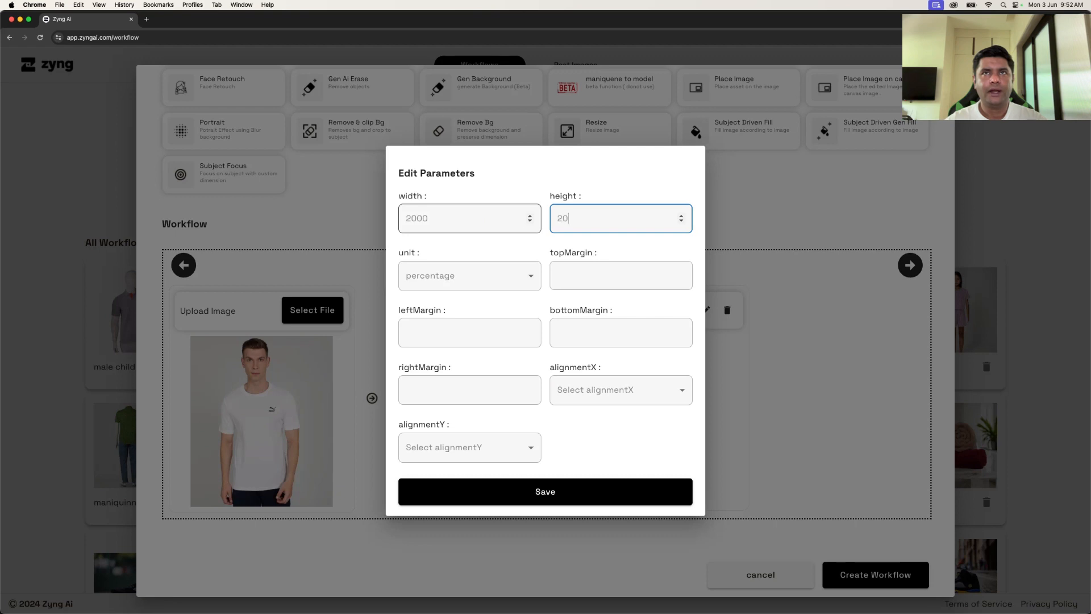
key("Tab")
key("Tab")
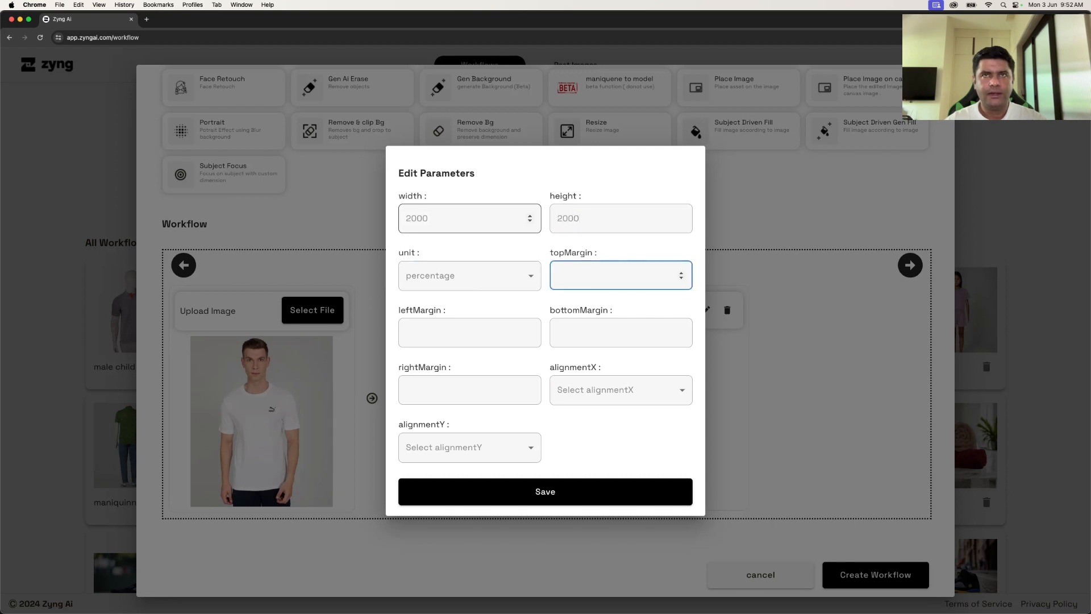
Set the top, left and right margins to 10 percent and the bottom margin to 00.
type("10")
key("Tab")
key("Tab")
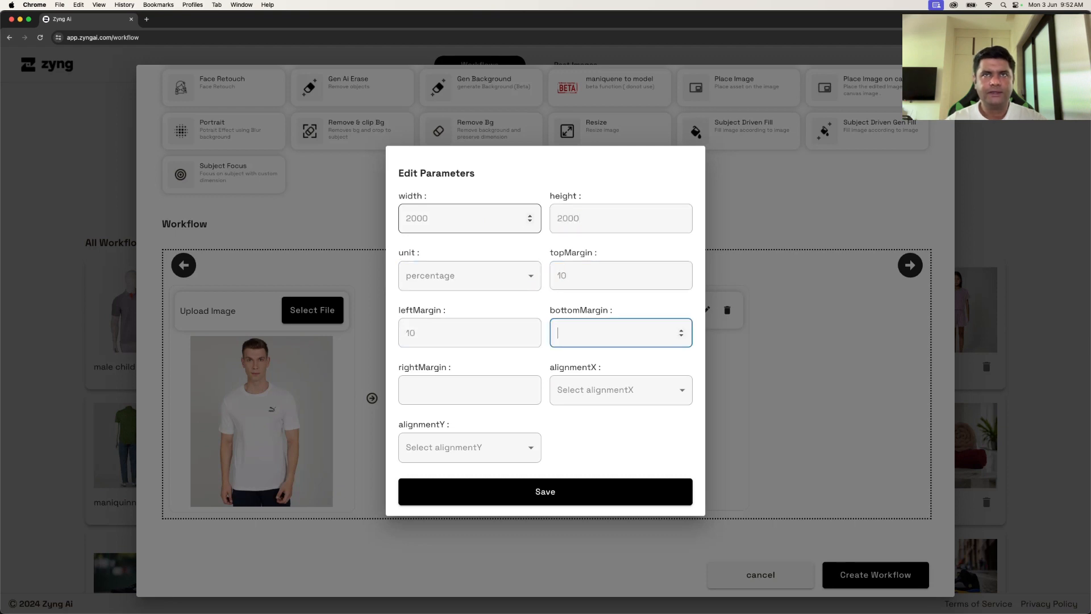
type("00")
key("Tab")
type("10")
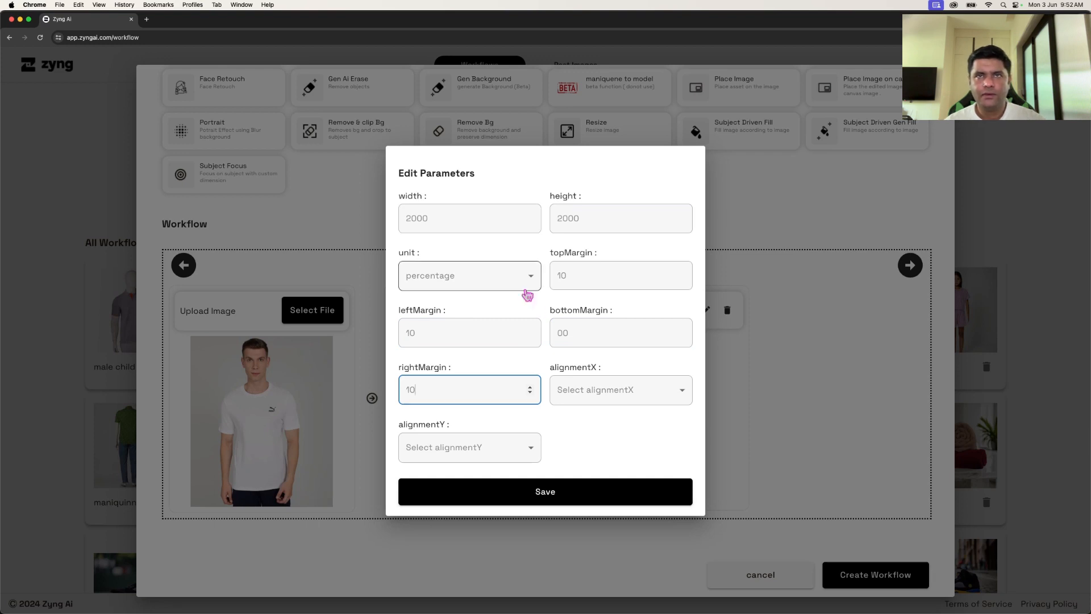
Set both alignmentX and alignmentY to Center alignment and save the margin parameters.
left_click(597, 391)
left_click(592, 476)
left_click(521, 455)
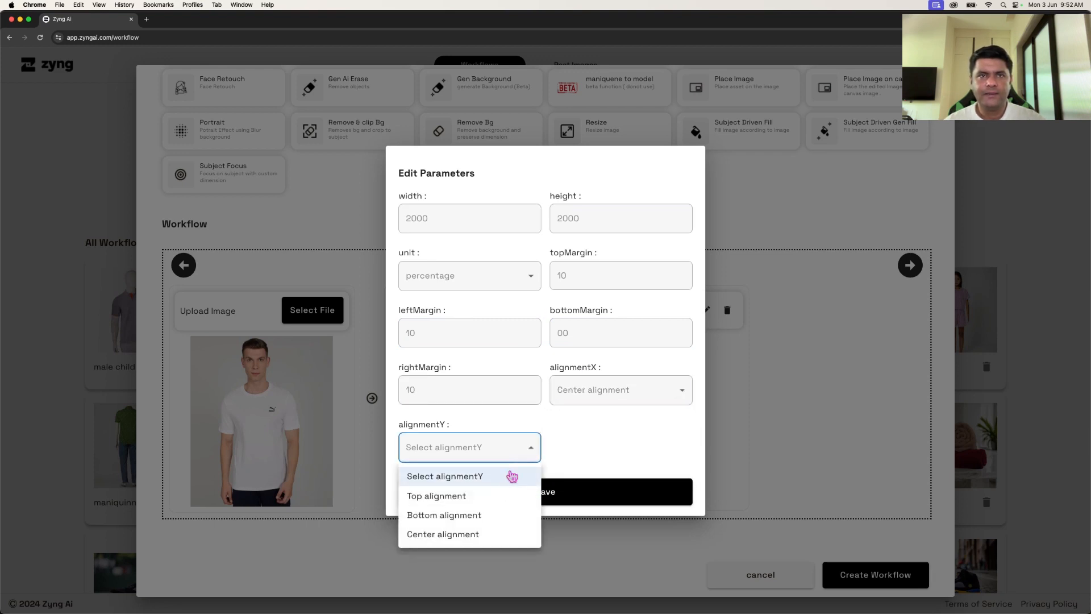
left_click(482, 533)
left_click(513, 494)
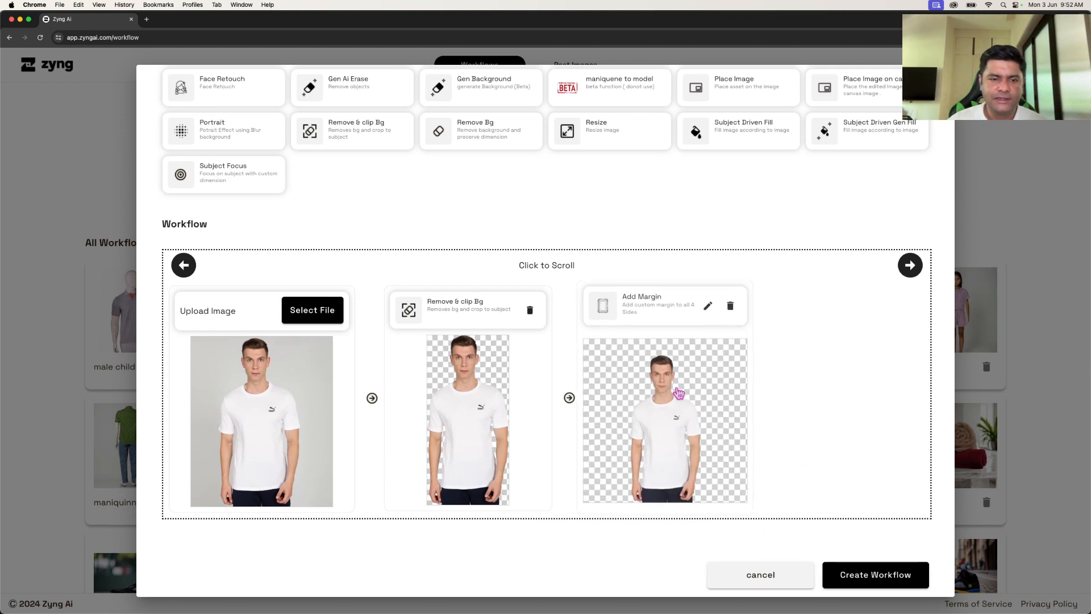
Add the Color Bg function after the margin stage and save its background color as #FFFFFF.
scroll(779, 306, "up", 3)
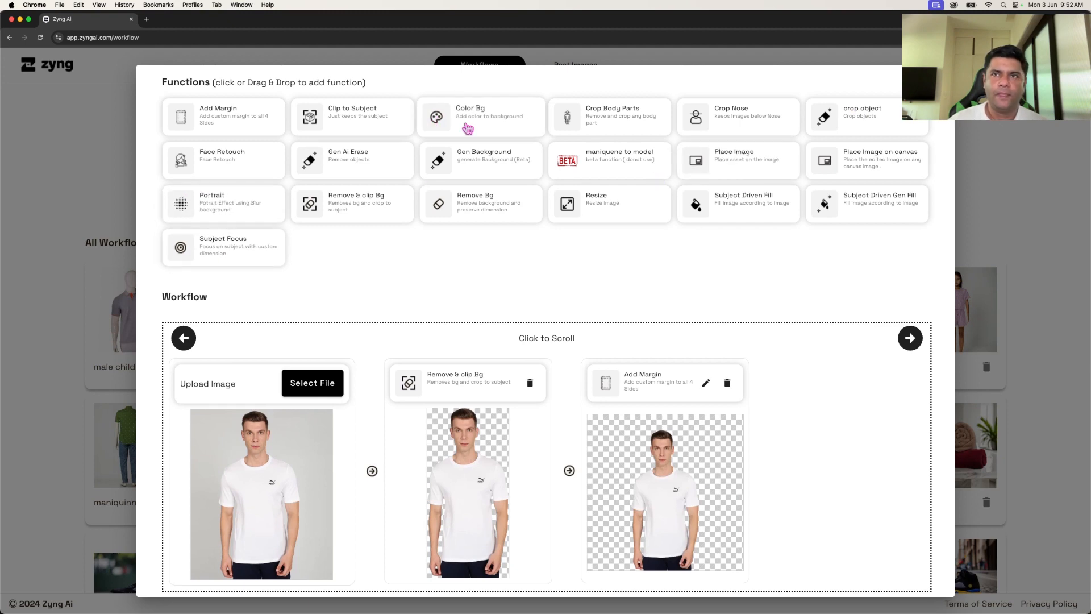
left_click(439, 117)
left_click(882, 310)
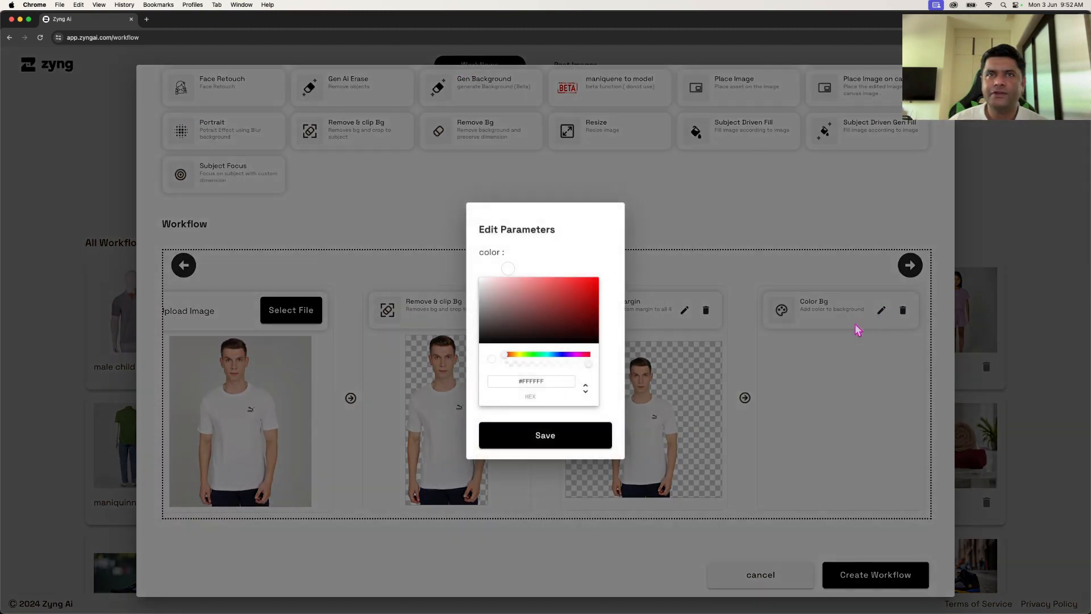
left_click(528, 436)
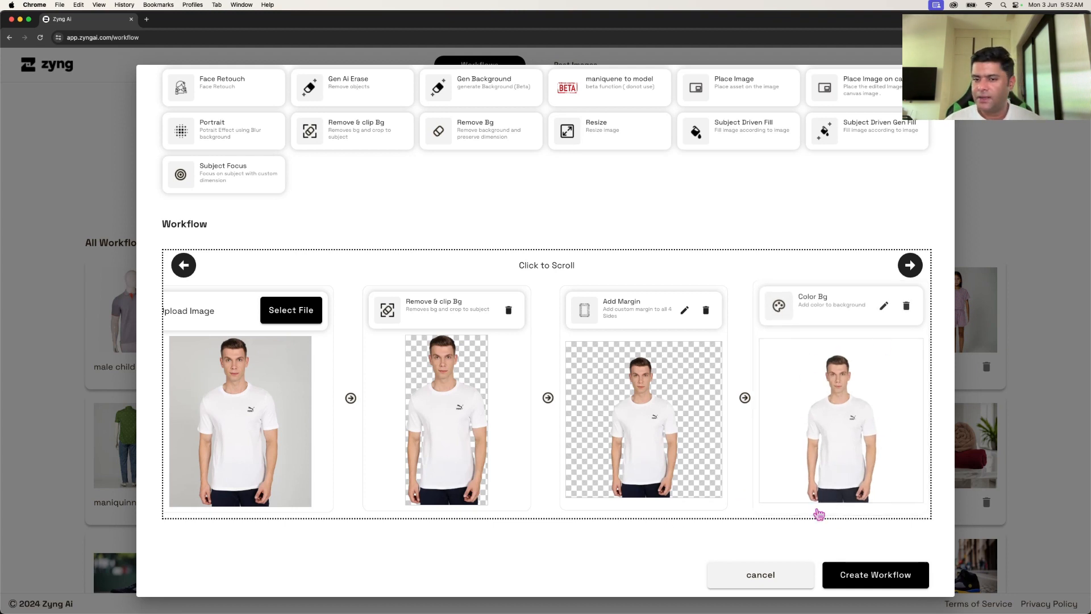
Review the workflow previews and the Color Bg function's color parameter, leaving it without saving, and return to the workflow's general settings.
scroll(887, 339, "up", 1)
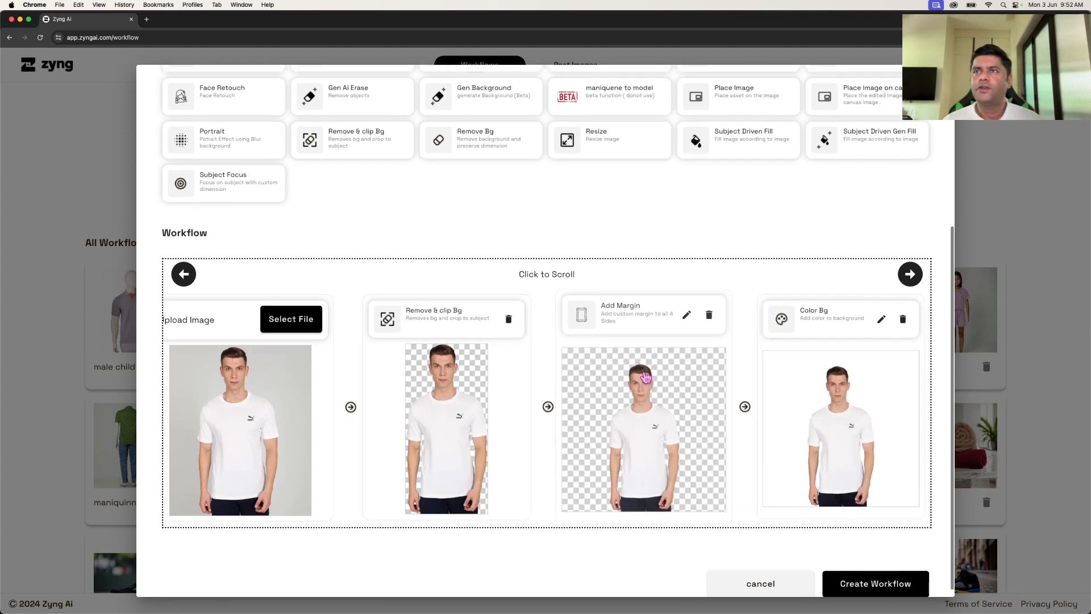
left_click(883, 334)
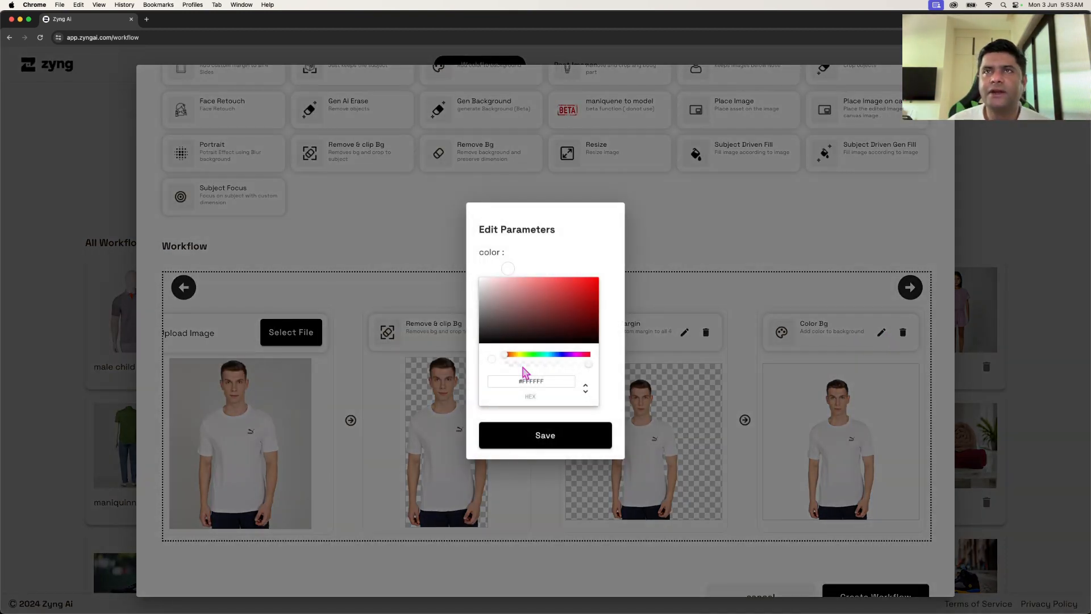
left_click(683, 261)
scroll(533, 314, "up", 5)
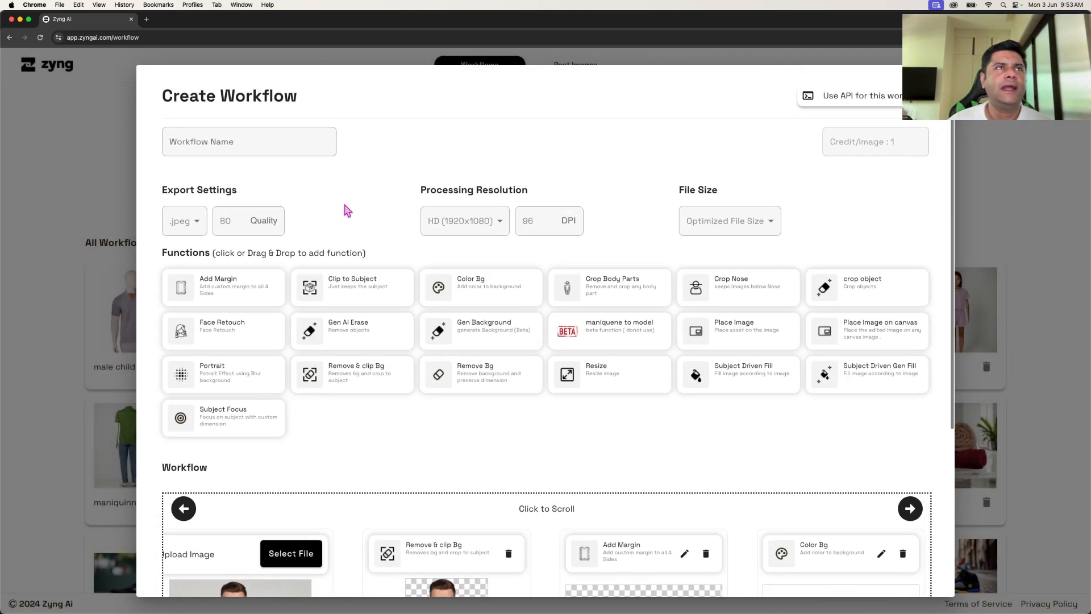
Choose .jpeg as the workflow's export format and keep HD (1920x1080) as its processing resolution.
left_click(190, 222)
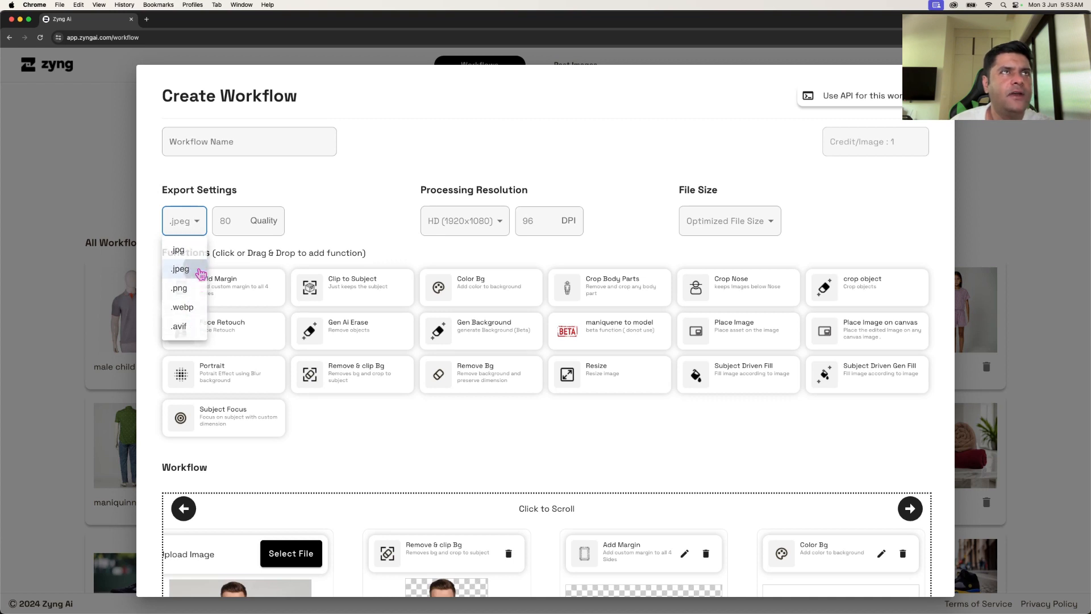
left_click(201, 274)
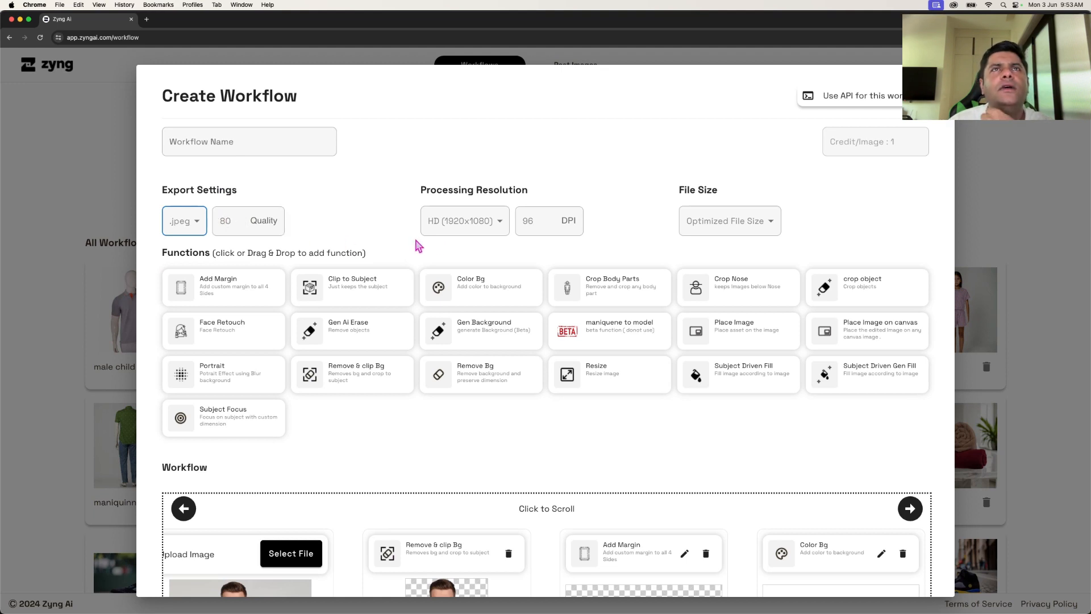
left_click(466, 227)
left_click(477, 249)
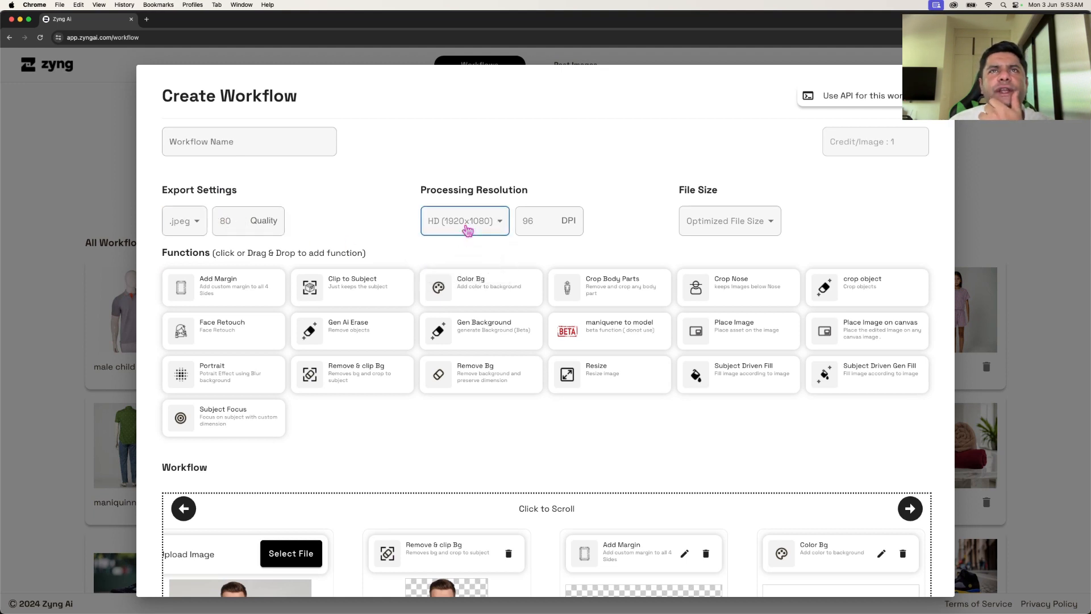
Set the workflow's DPI to 100 and keep Optimized File Size as the file size option.
left_click_drag(532, 222, 518, 221)
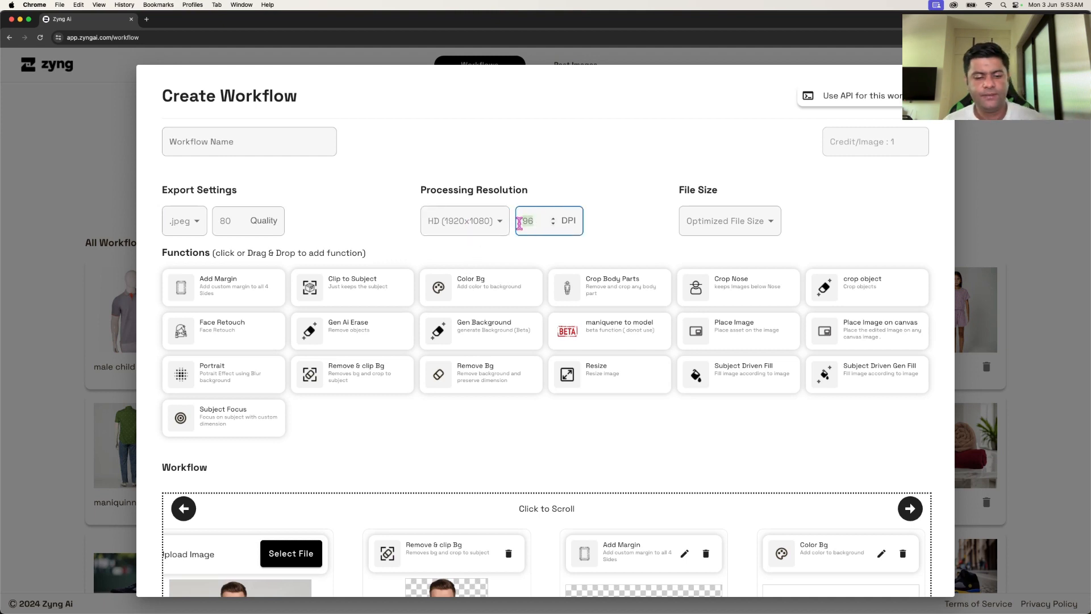
type("100")
left_click(571, 240)
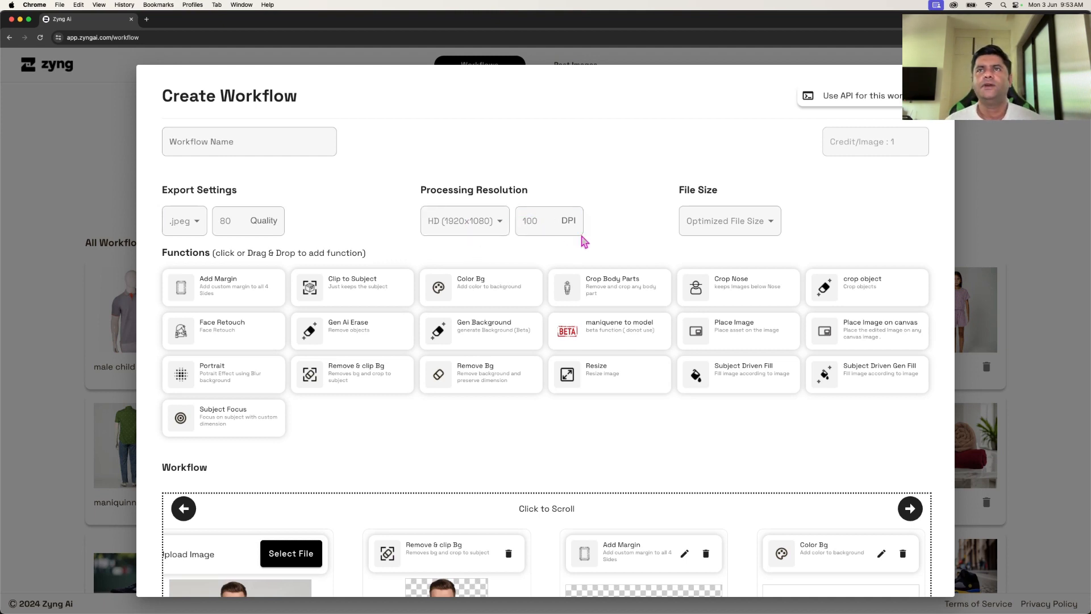
left_click(772, 233)
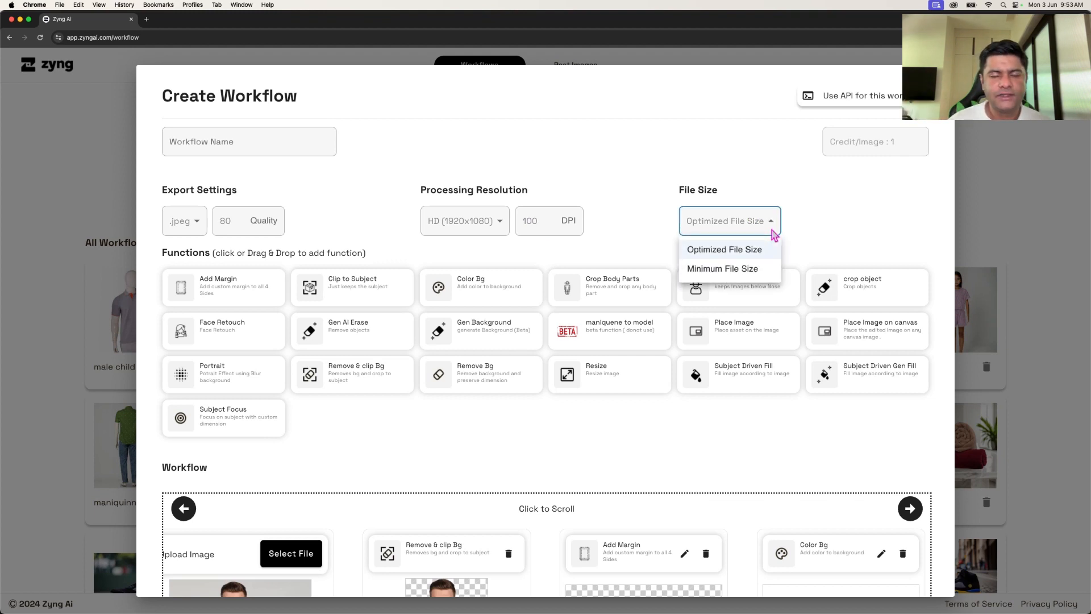
left_click(648, 209)
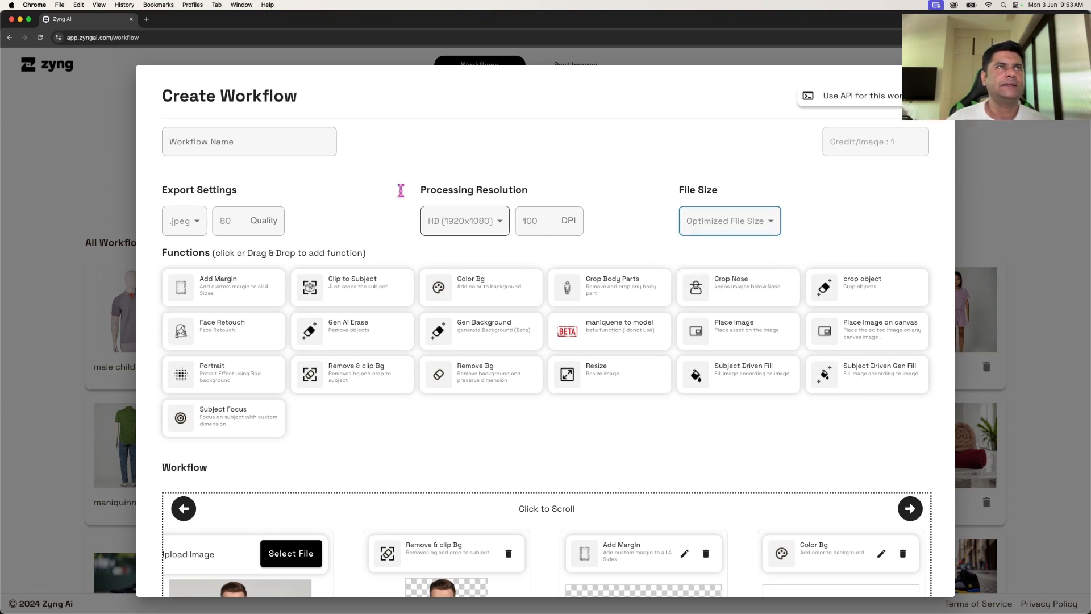
Name the workflow with the creator's first name followed by "test" and create it.
left_click(266, 131)
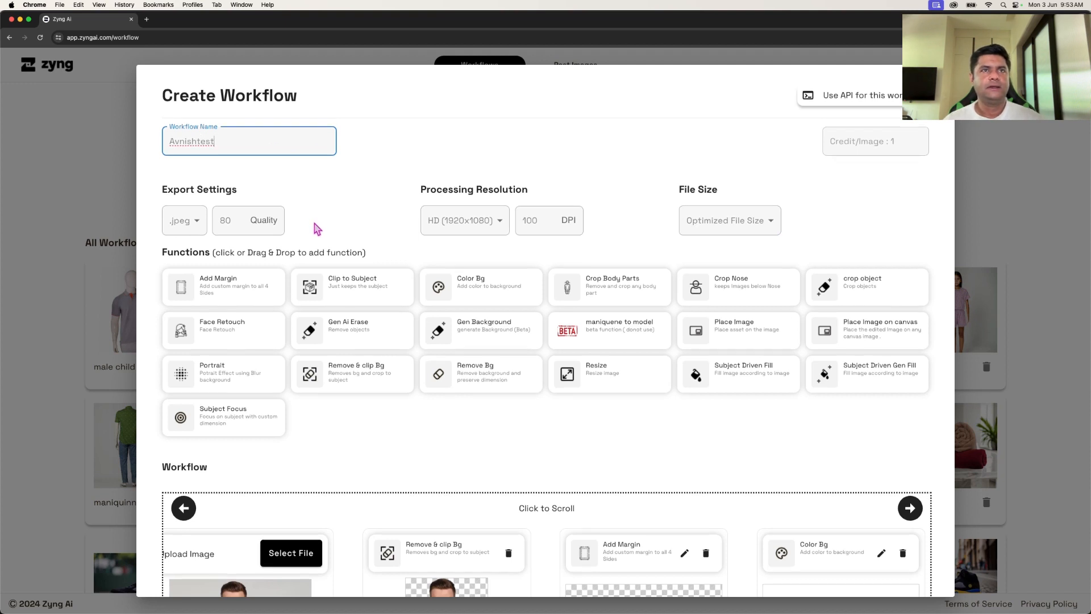
scroll(312, 227, "down", 5)
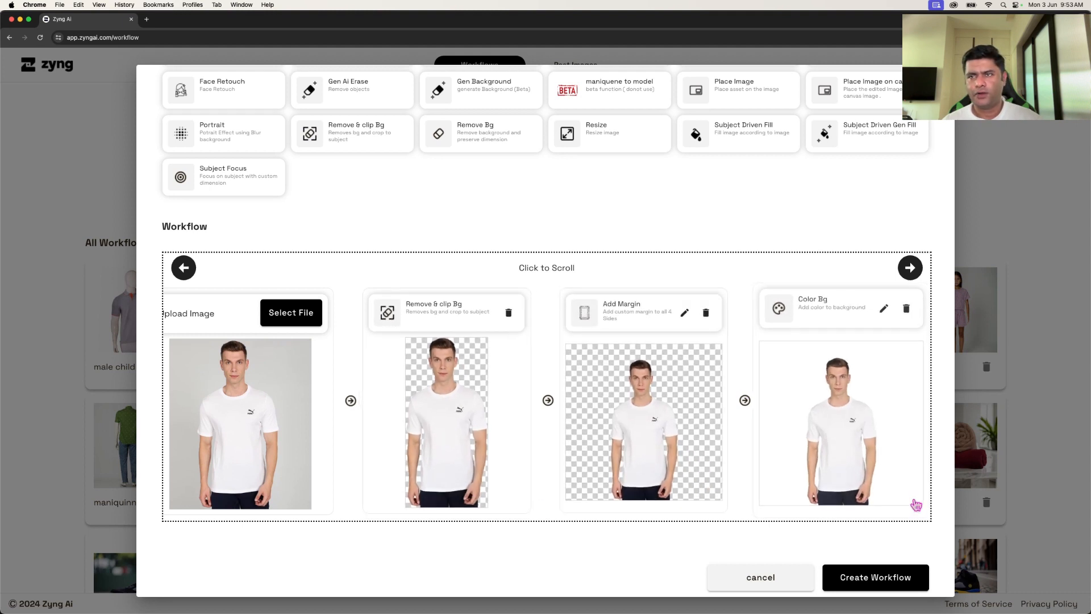
left_click(866, 579)
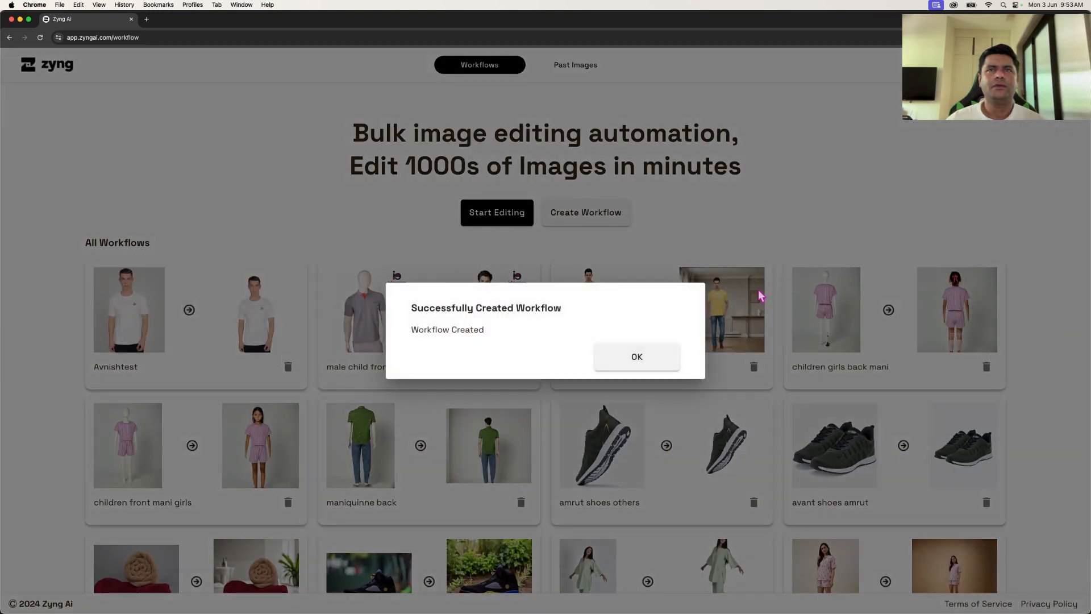
Open the newly created workflow and start an image edit with it.
left_click(642, 372)
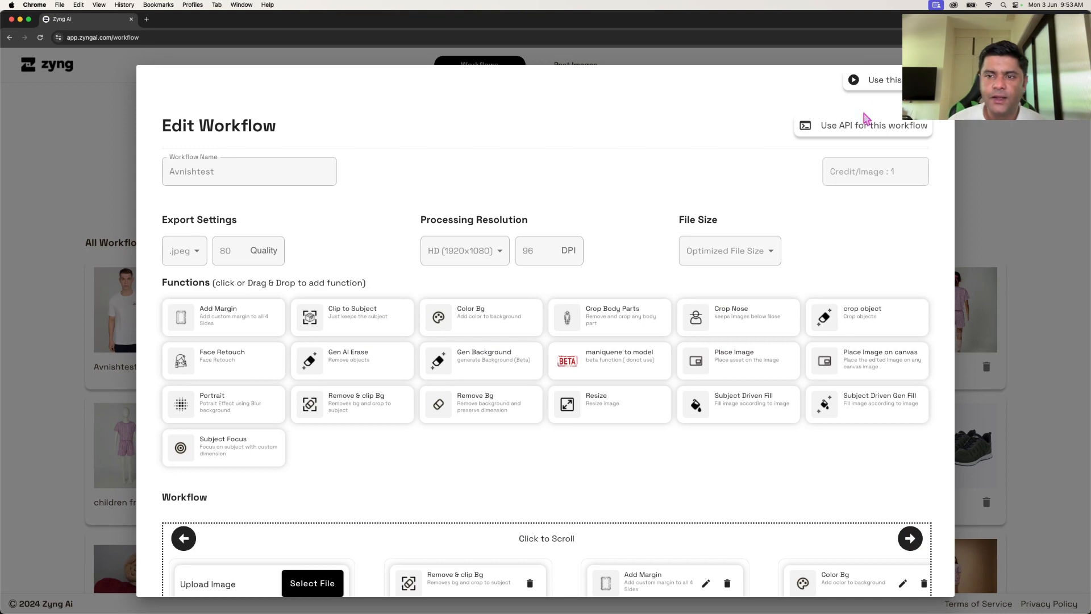
left_click(881, 80)
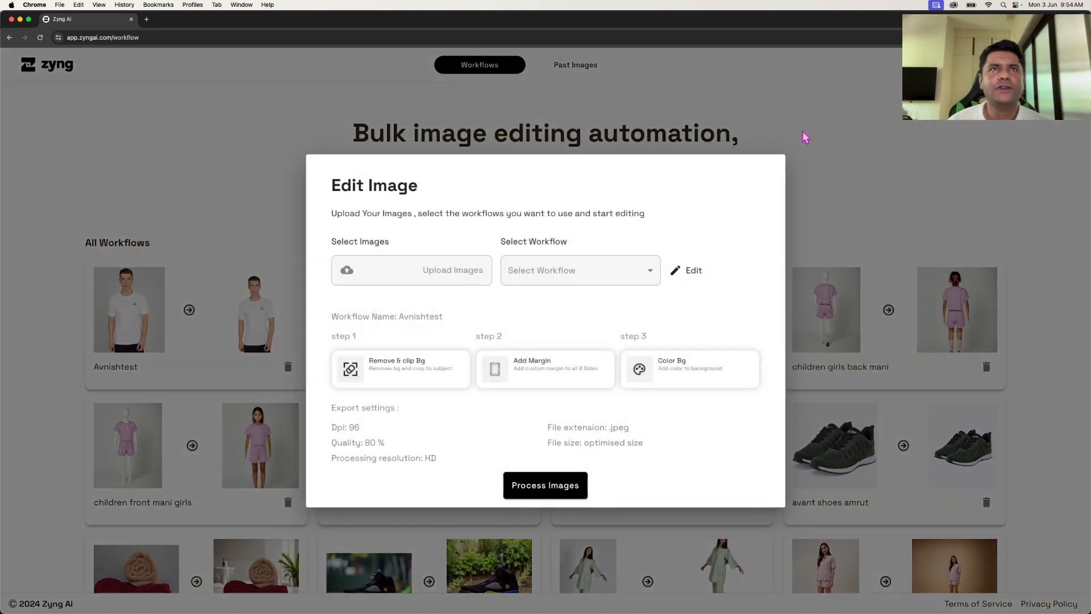
left_click(430, 278)
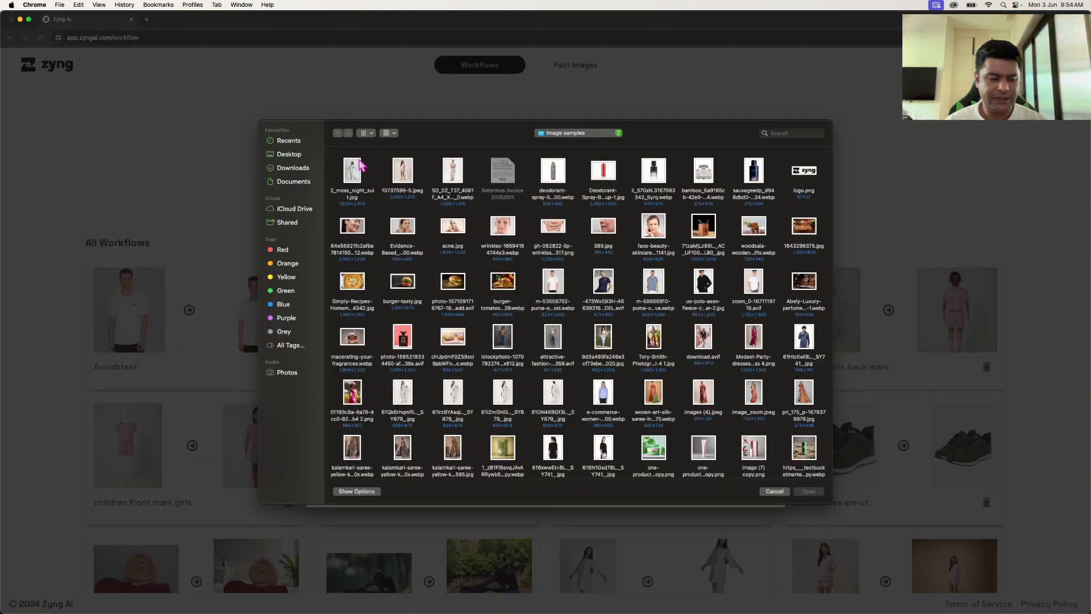
left_click(353, 173)
left_click(408, 183, "super")
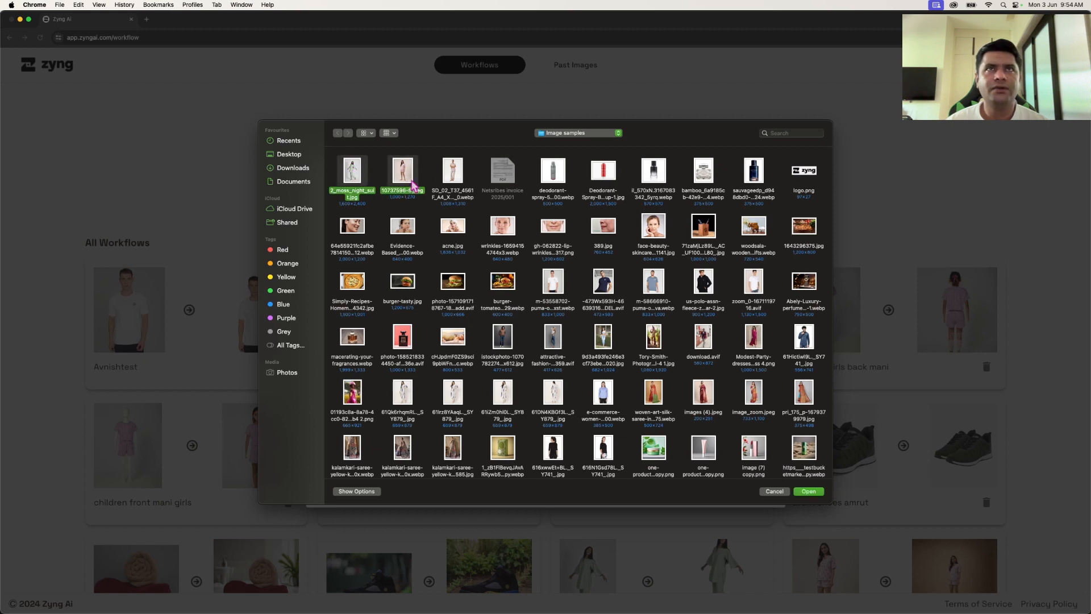
left_click(454, 180, "super")
left_click(547, 279, "super")
left_click(609, 292, "super")
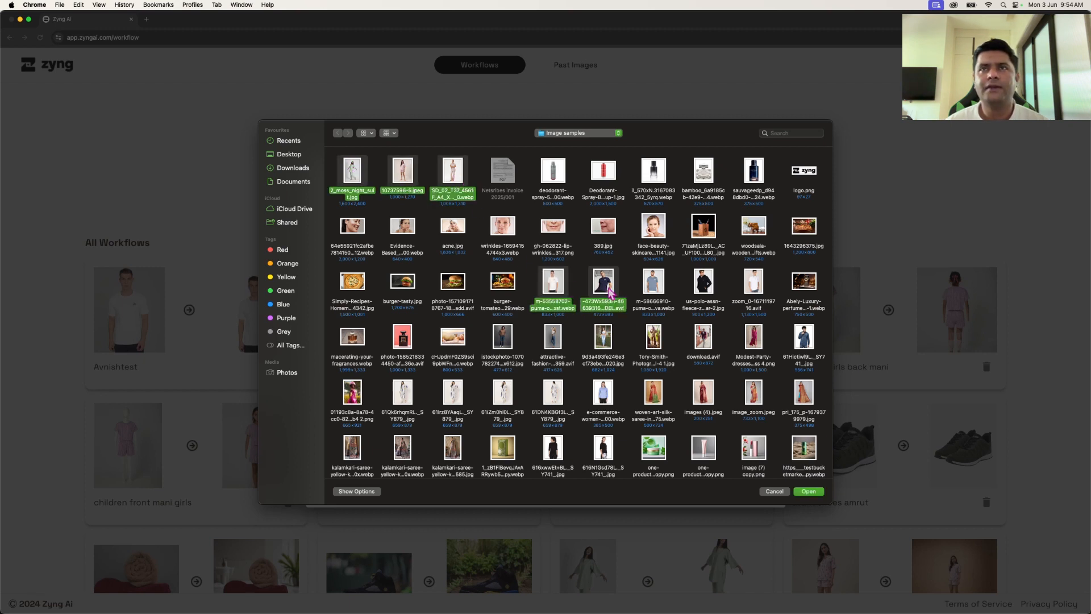
left_click(649, 290, "super")
left_click(706, 291, "super")
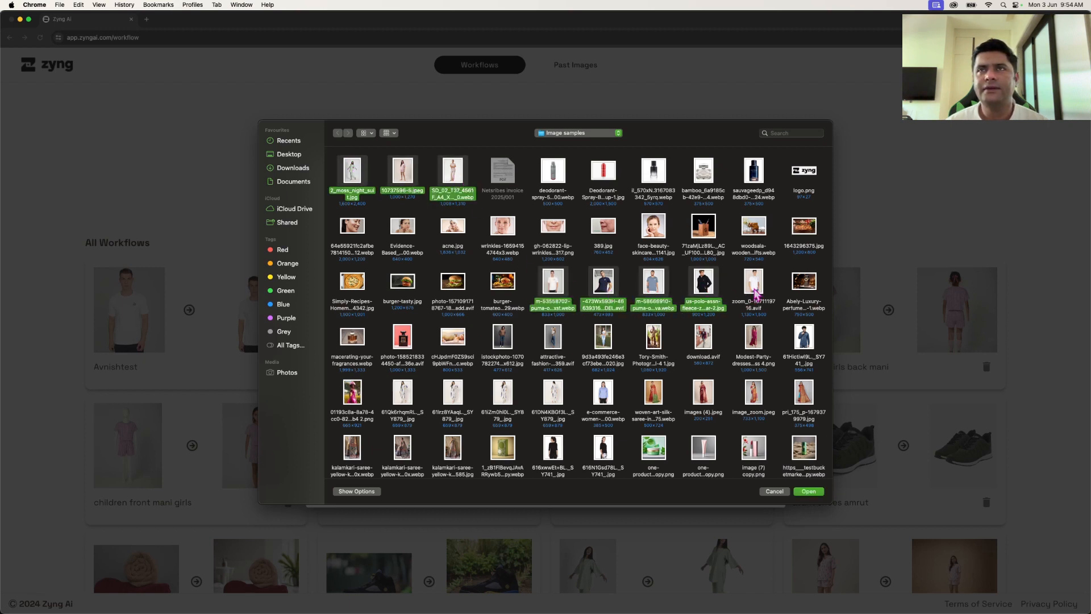
left_click(703, 290, "super")
left_click(752, 292, "super")
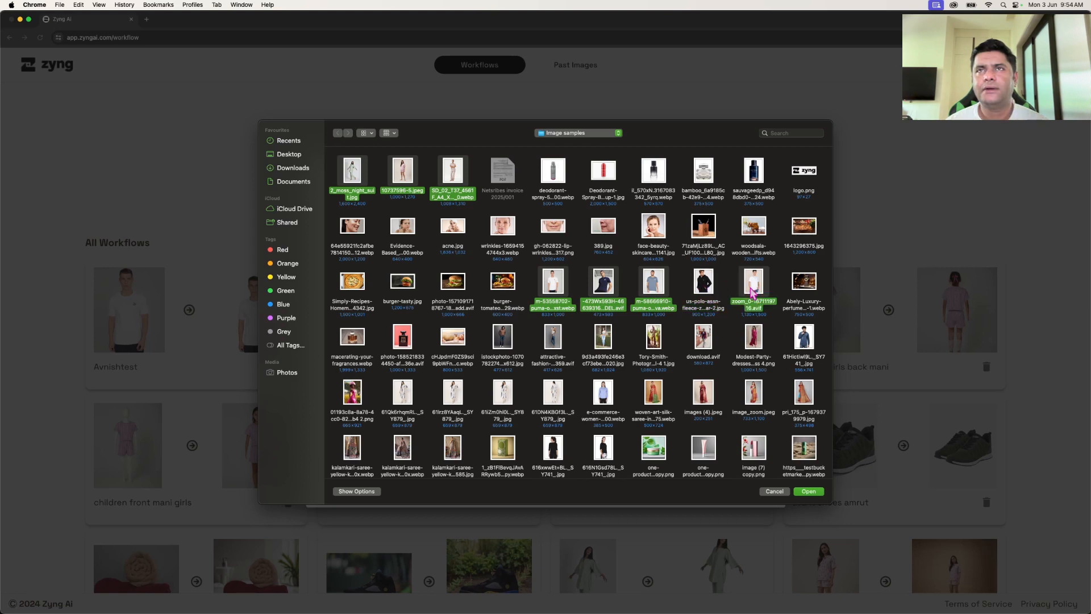
key("Return")
Upload 11 clothing model photos from the Image samples folder, including the night suit, 10737596-5.jpeg, kurta, saree and black top images.
left_click(461, 278)
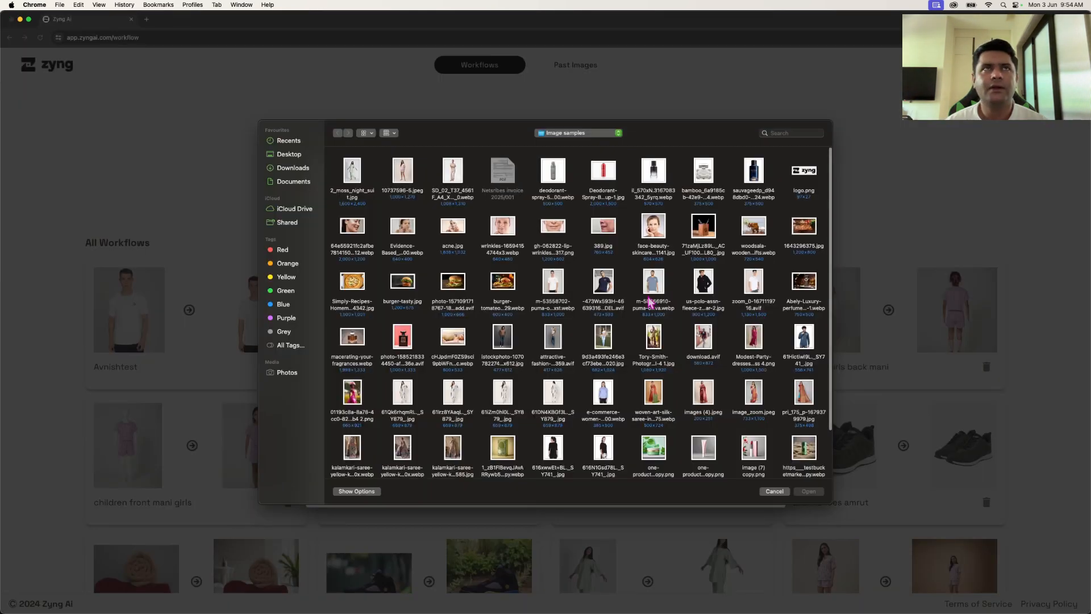
left_click(354, 192)
left_click(403, 179, "super")
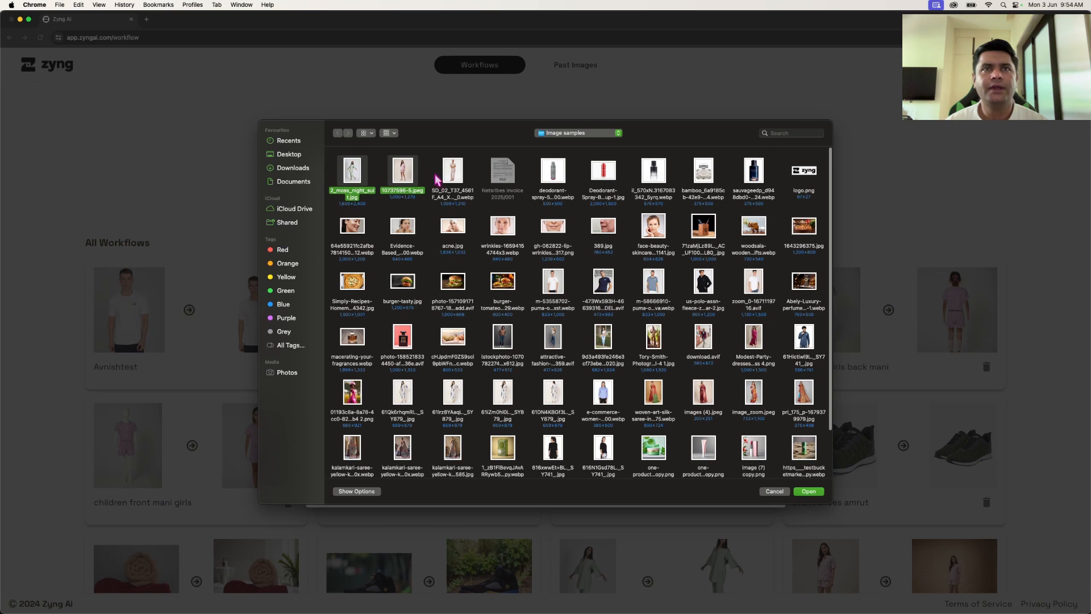
left_click(412, 401, "super")
left_click(465, 400, "super")
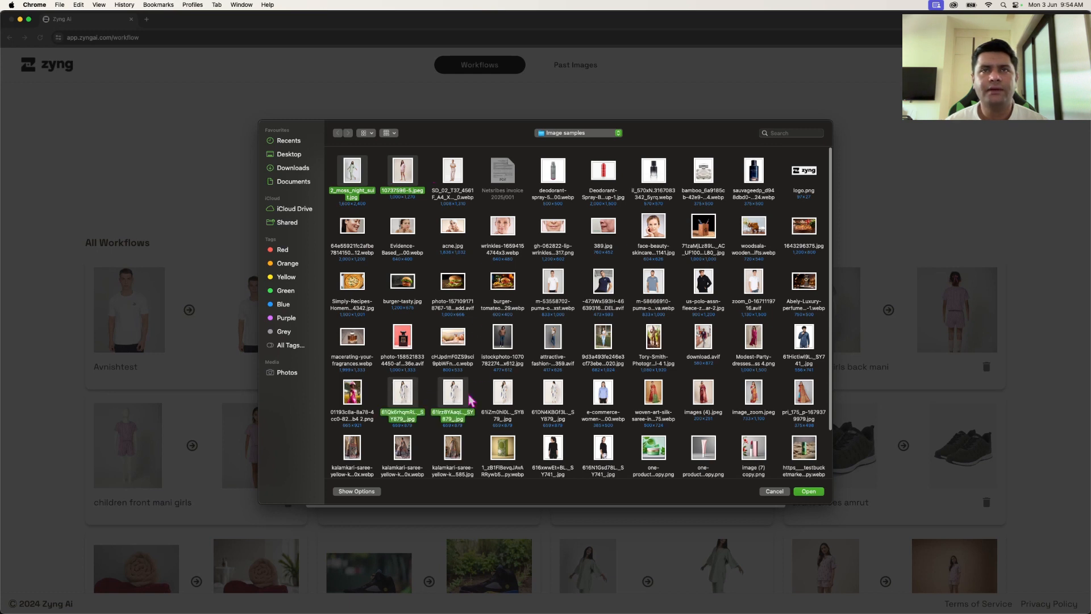
left_click(556, 402, "super")
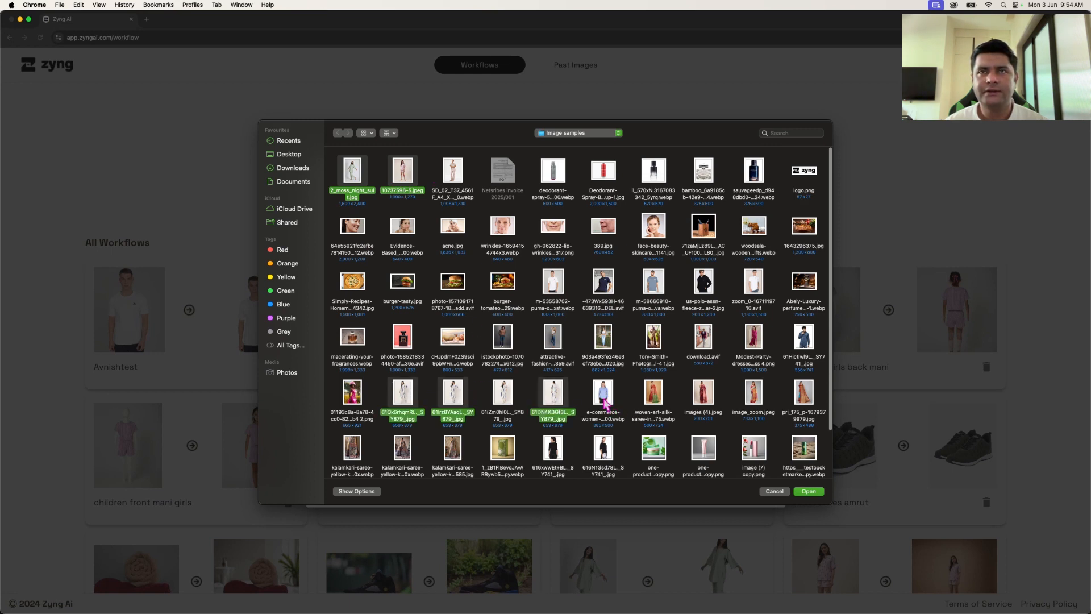
left_click(606, 403, "super")
left_click(706, 406, "super")
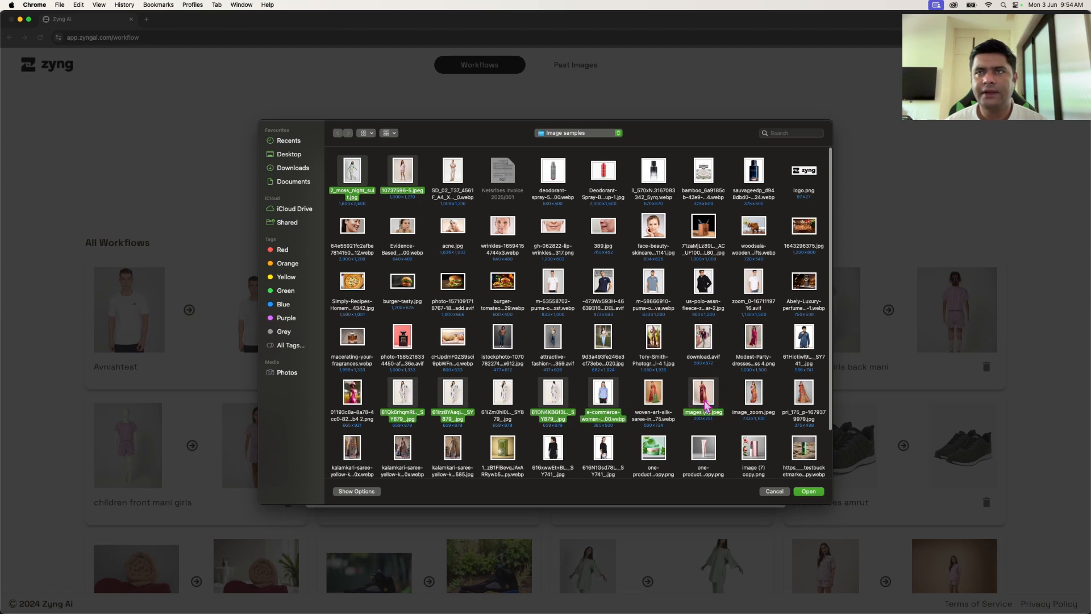
left_click(754, 407, "super")
left_click(807, 401, "super")
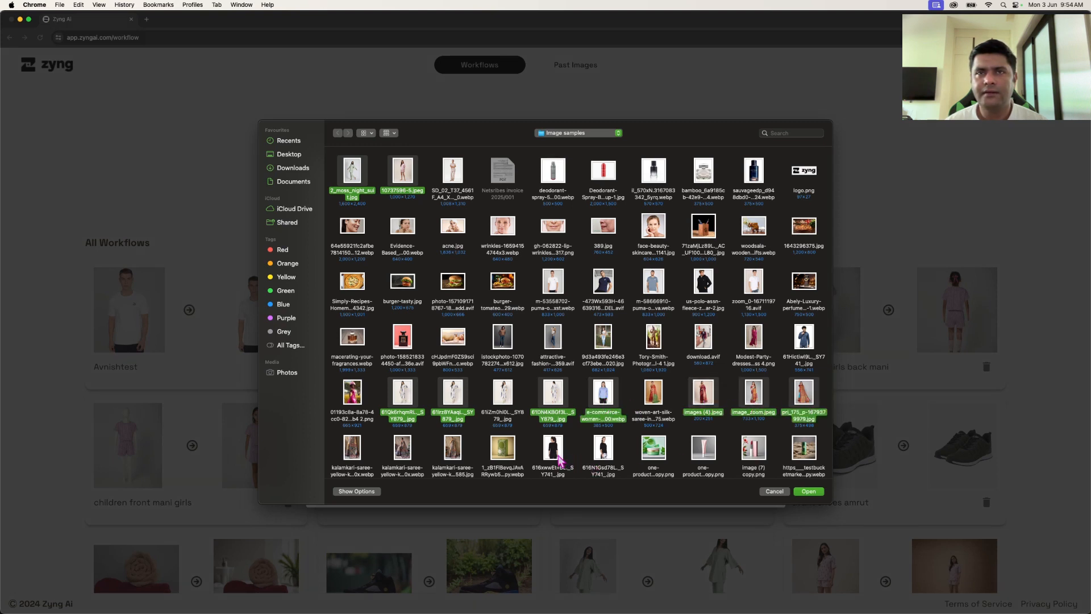
left_click(559, 458, "super")
left_click(603, 455, "super")
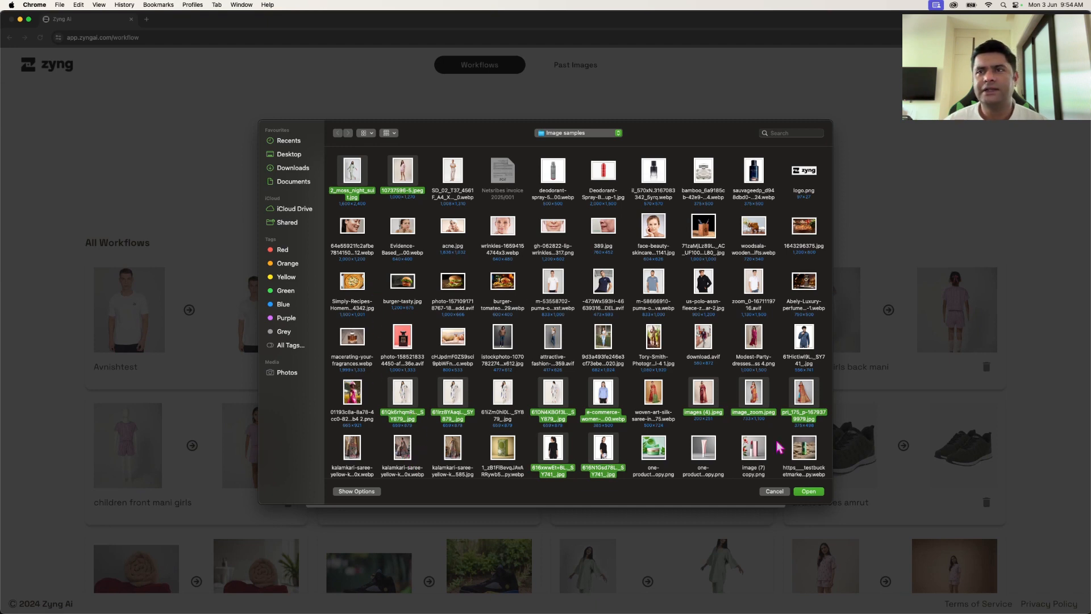
left_click(808, 492)
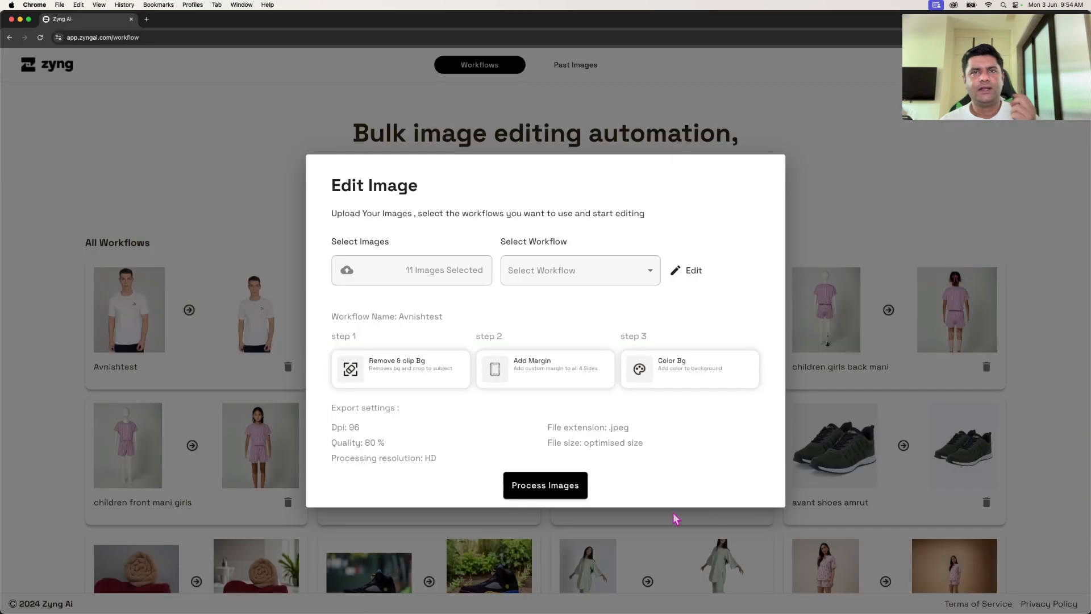
Process the uploaded images with the selected workflow and download the finished results.
left_click(567, 498)
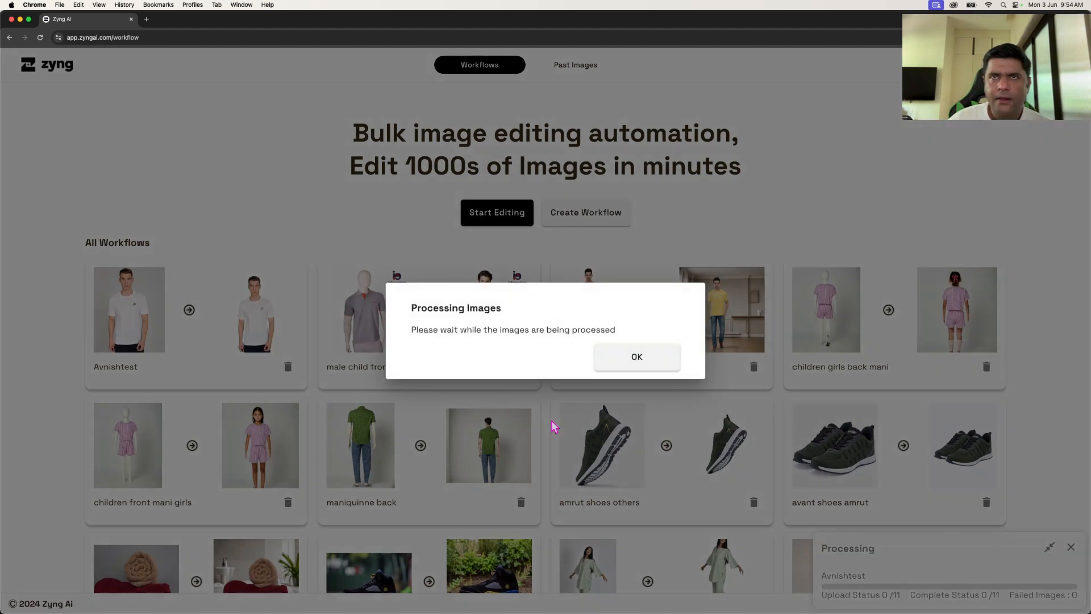
left_click(606, 358)
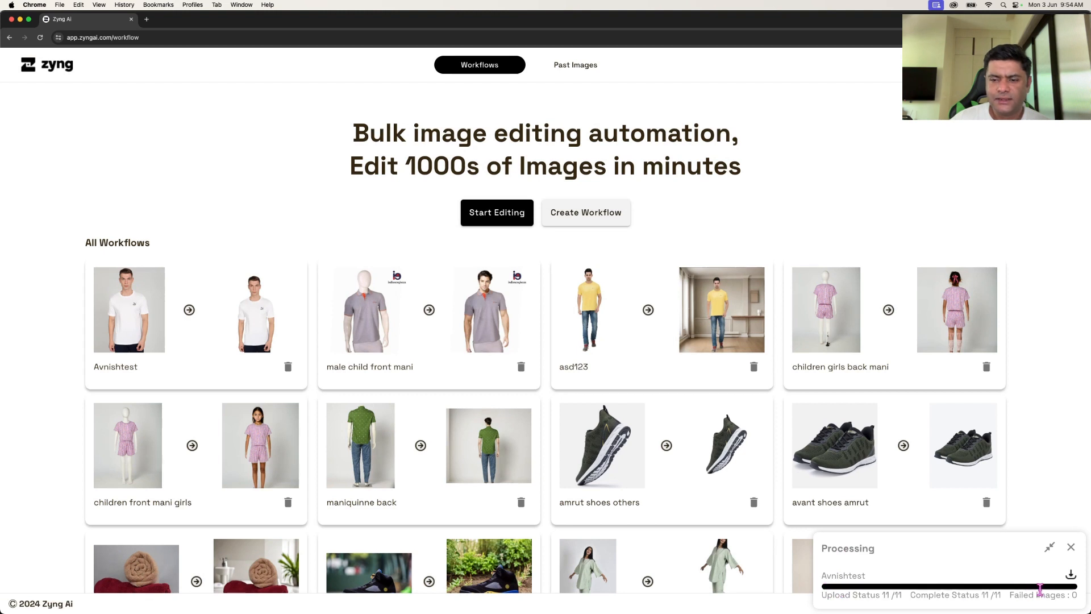
left_click(1070, 575)
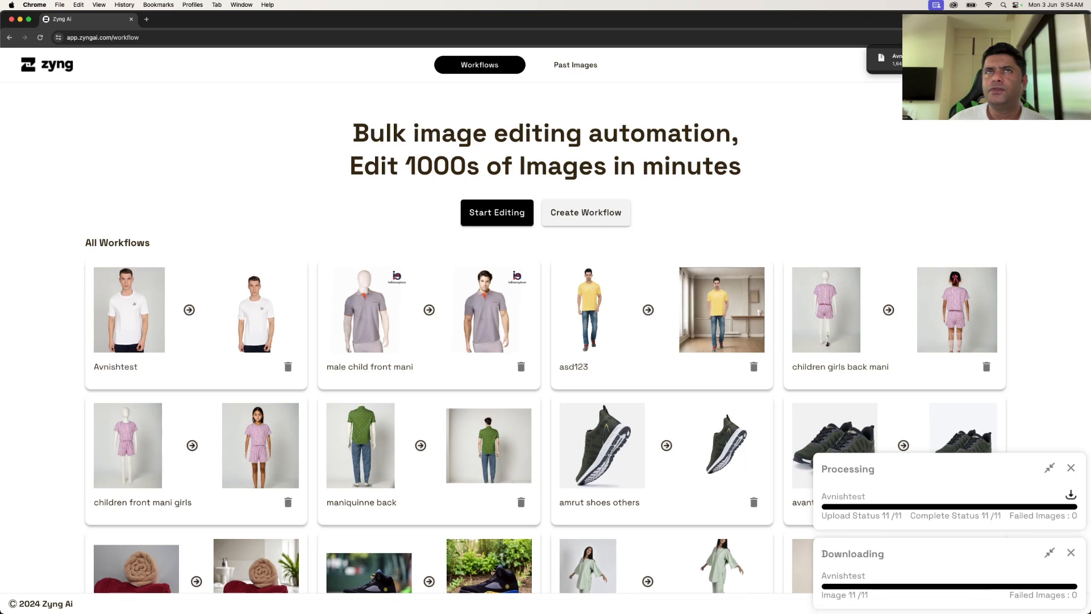
Switch to Finder at the downloaded zip archive, extract it and open the resulting folder.
left_click(1004, 60)
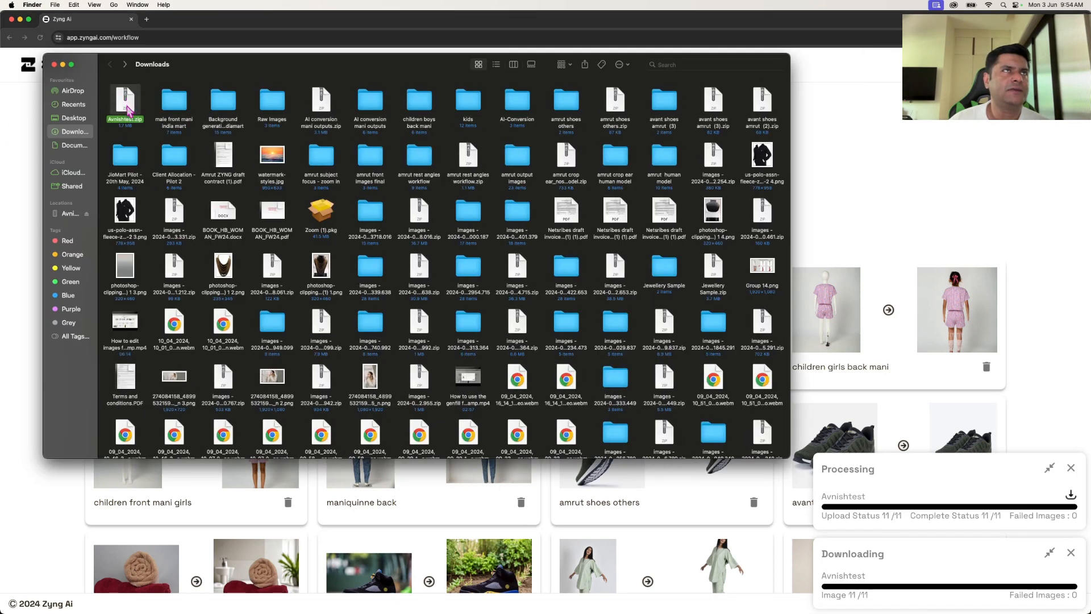
double_click(126, 106)
double_click(126, 105)
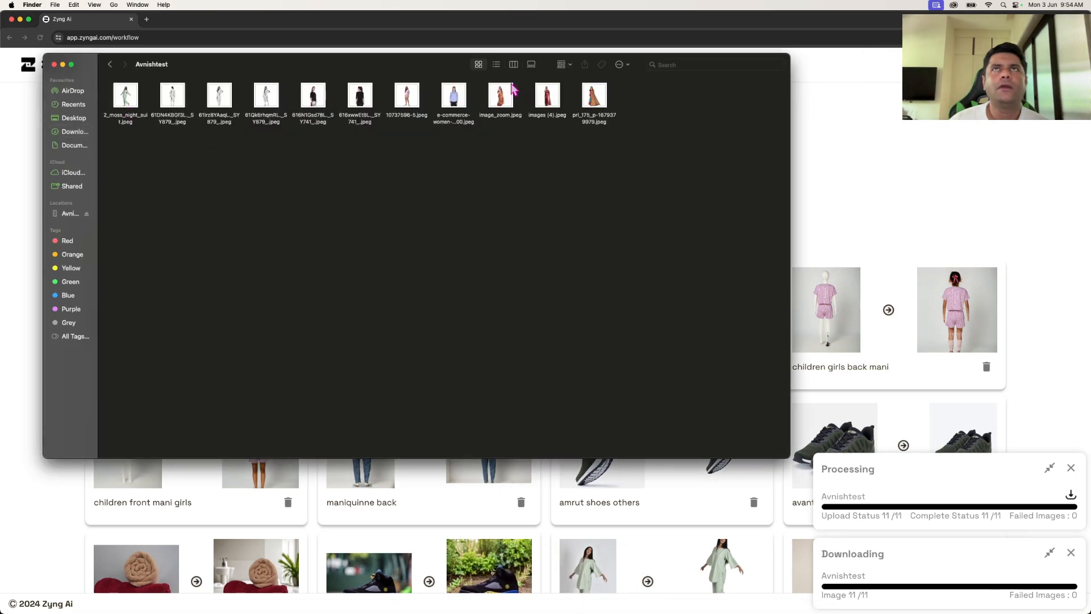
Examine the processed images one by one in gallery view, checking their white backgrounds, margins and subject placement.
left_click(531, 64)
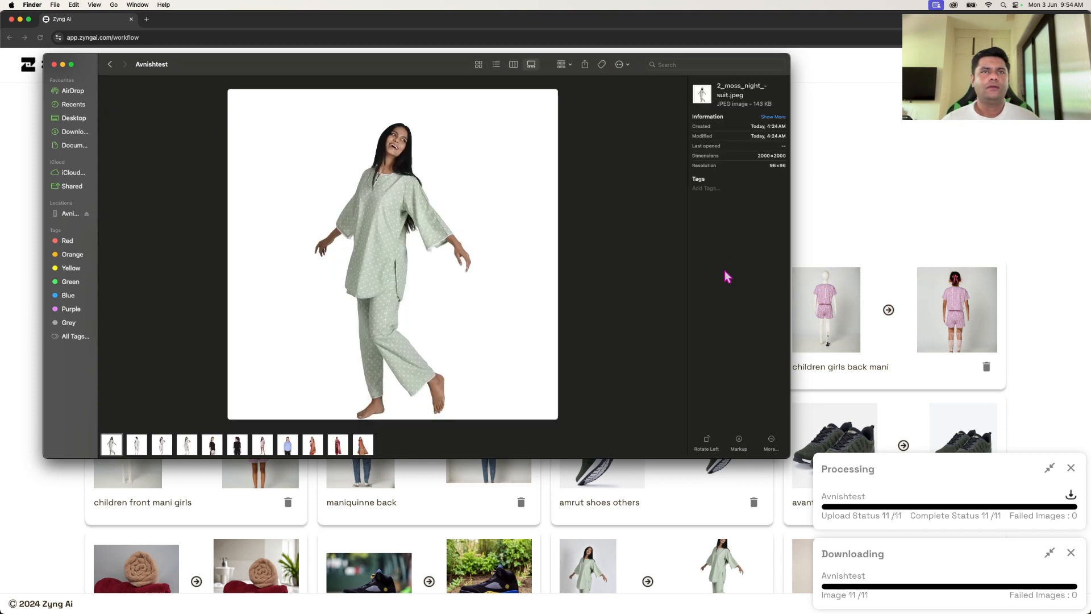
key("Right")
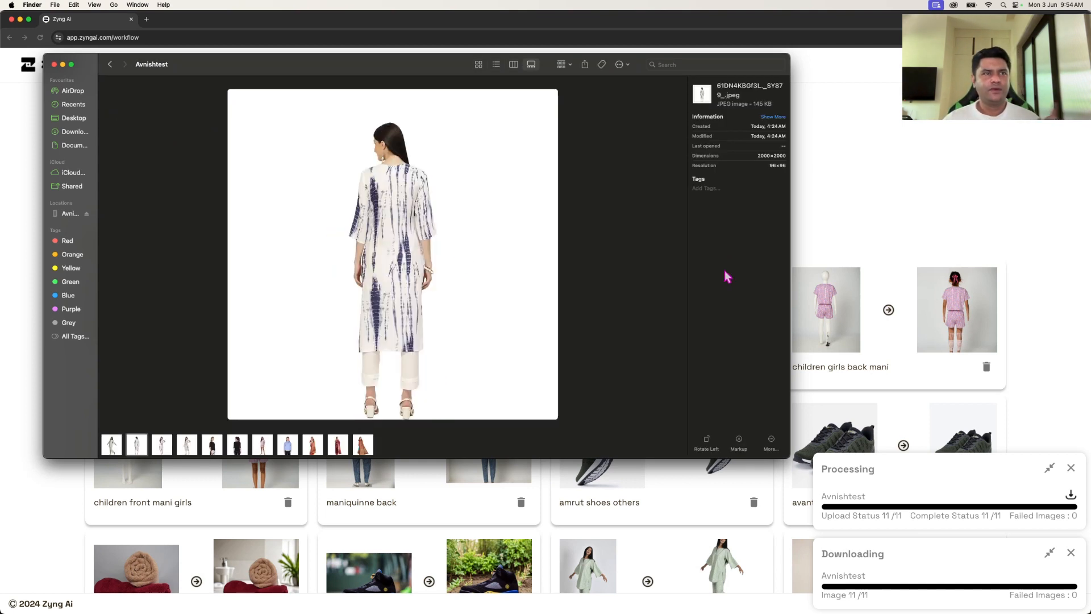
key("Right")
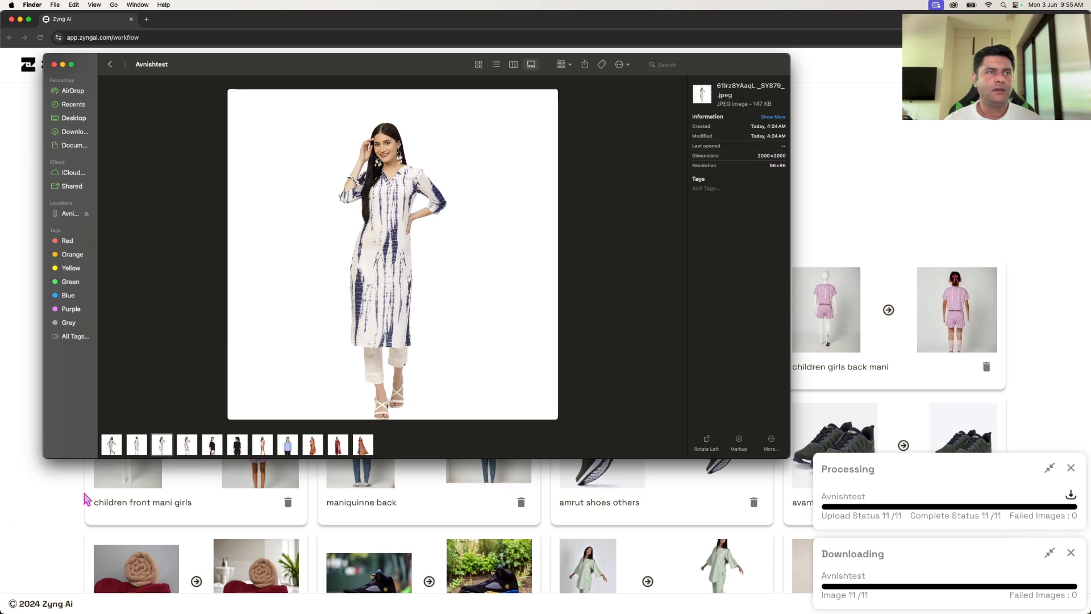
left_click(187, 445)
key("Right")
key("Right")
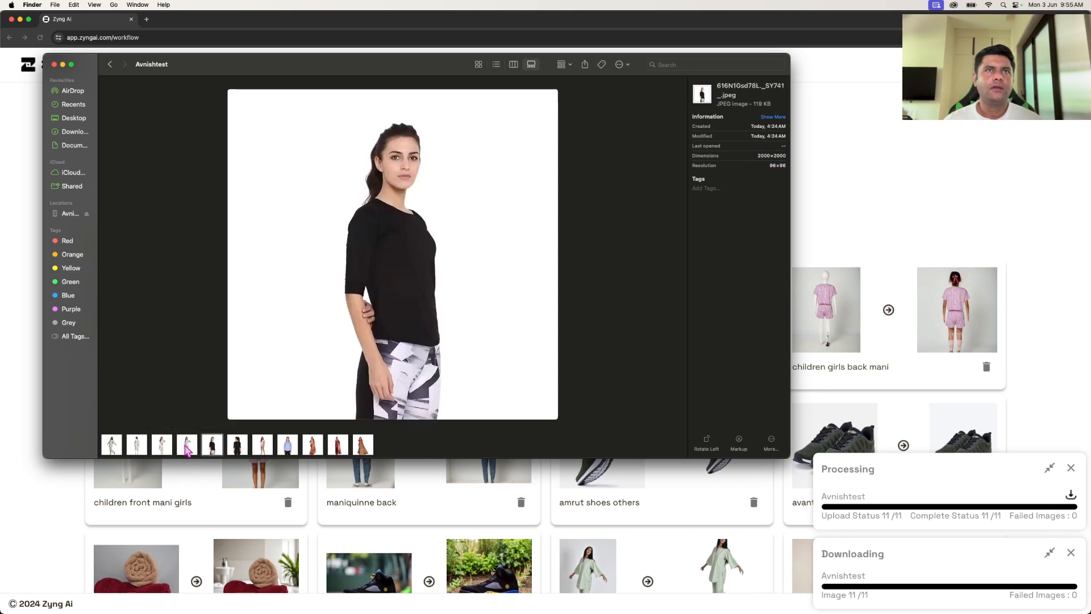
key("Right")
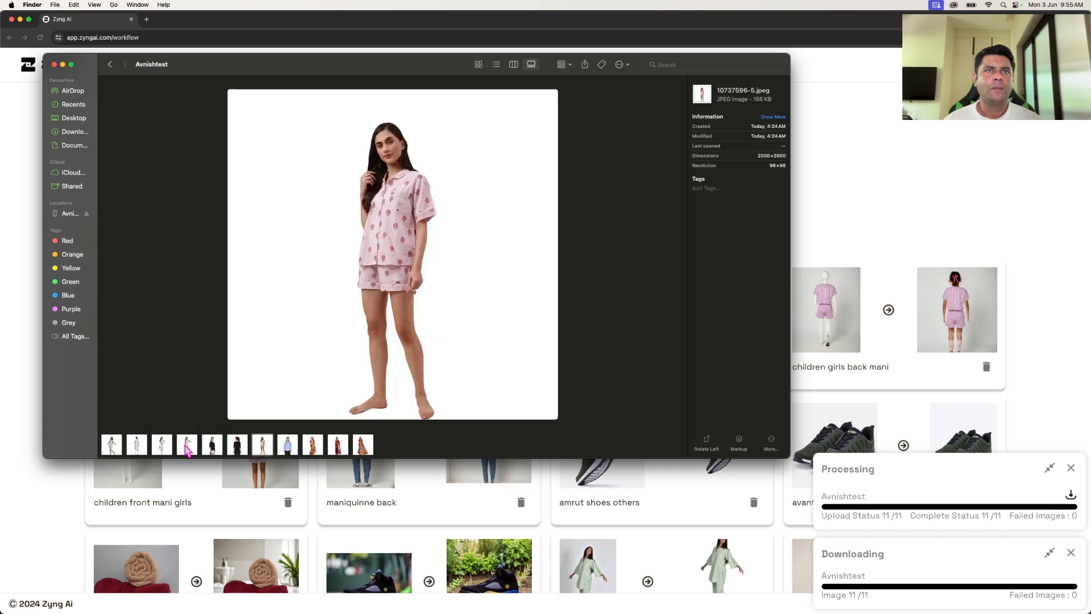
Review the remaining processed images through the last saree photo, close the folder window and switch back to the Zyng workflows page.
key("Right")
key("Right")
key("Right")
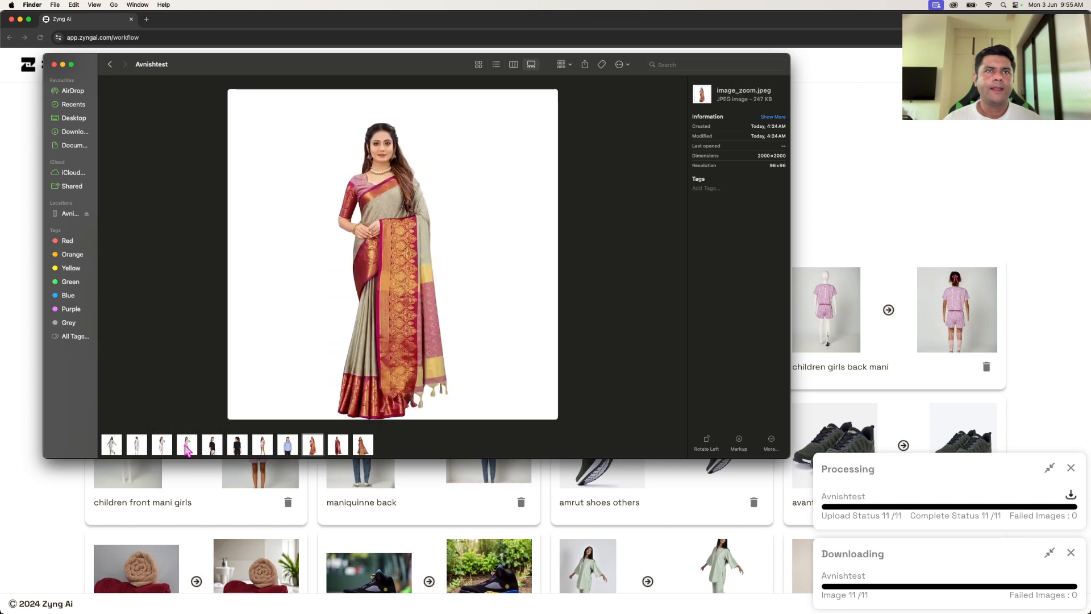
key("Right")
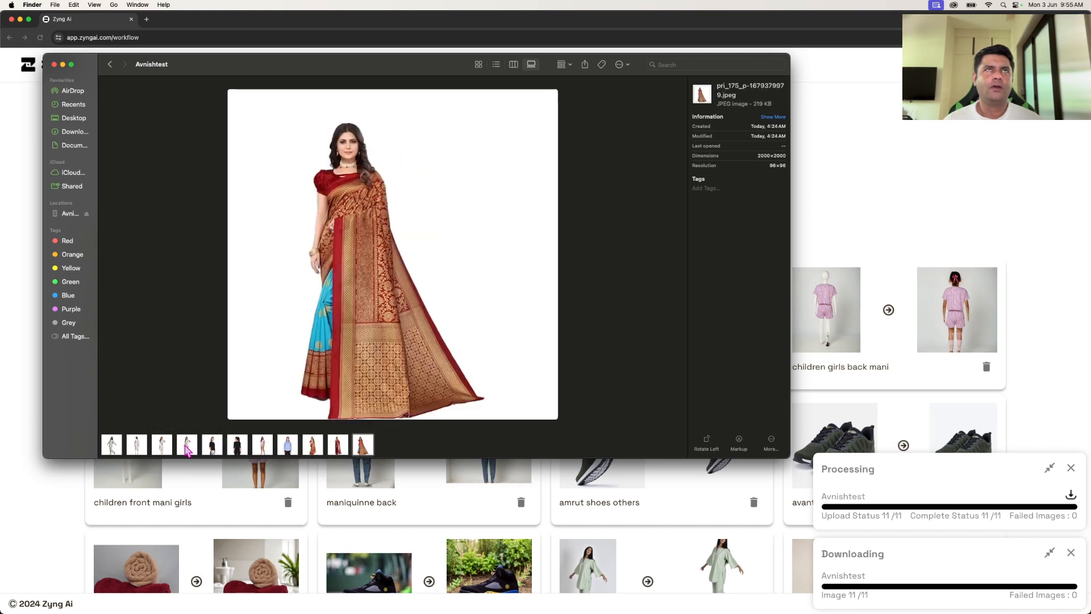
left_click(55, 65)
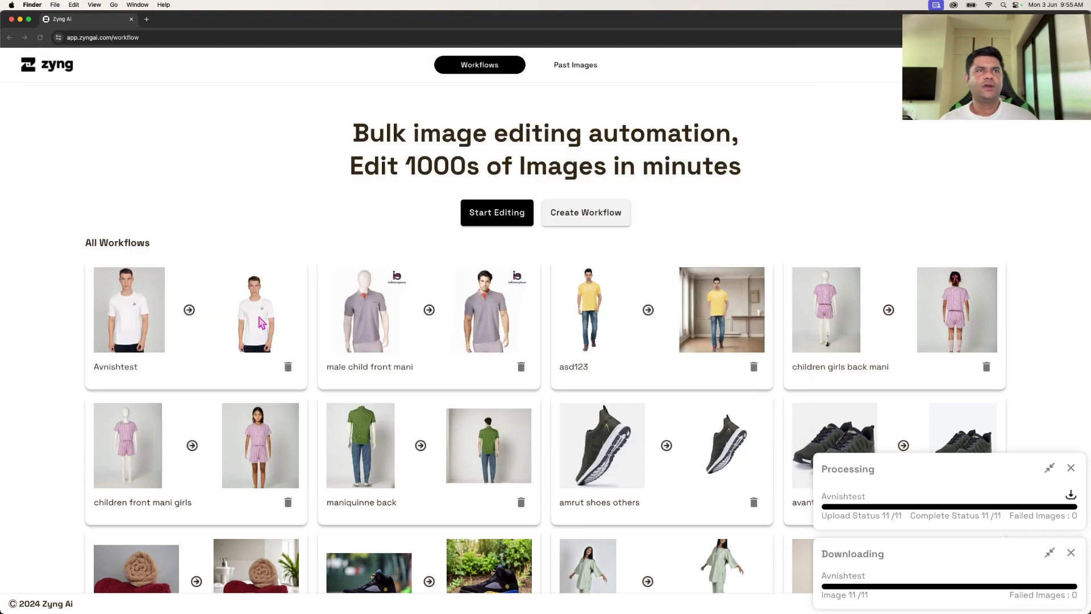
left_click(282, 234)
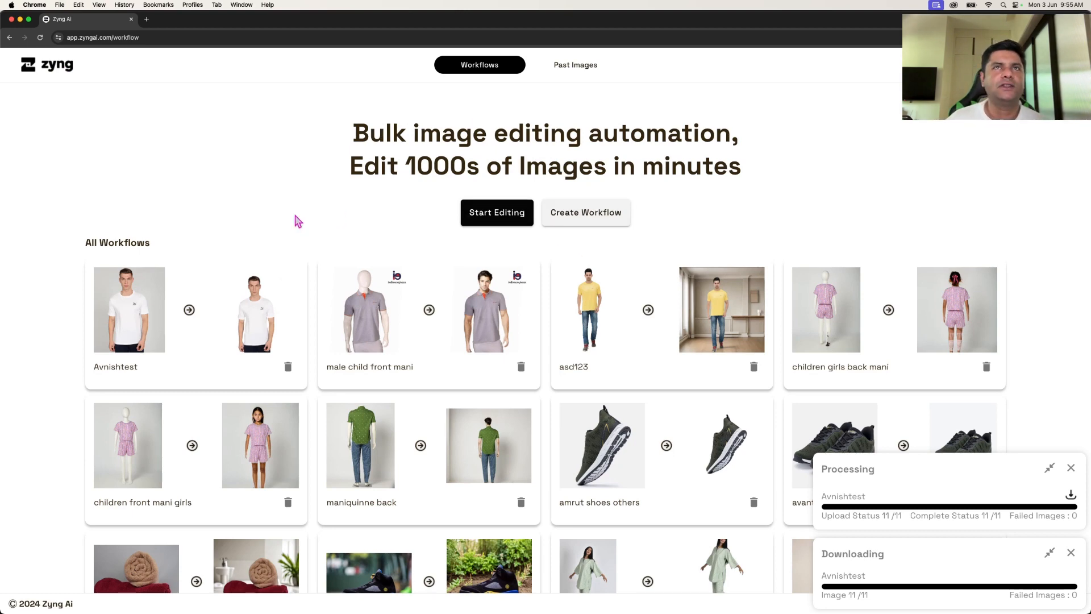
Start a new workflow and upload 10737596-5.jpeg from the Image samples folder as its sample image.
left_click(617, 213)
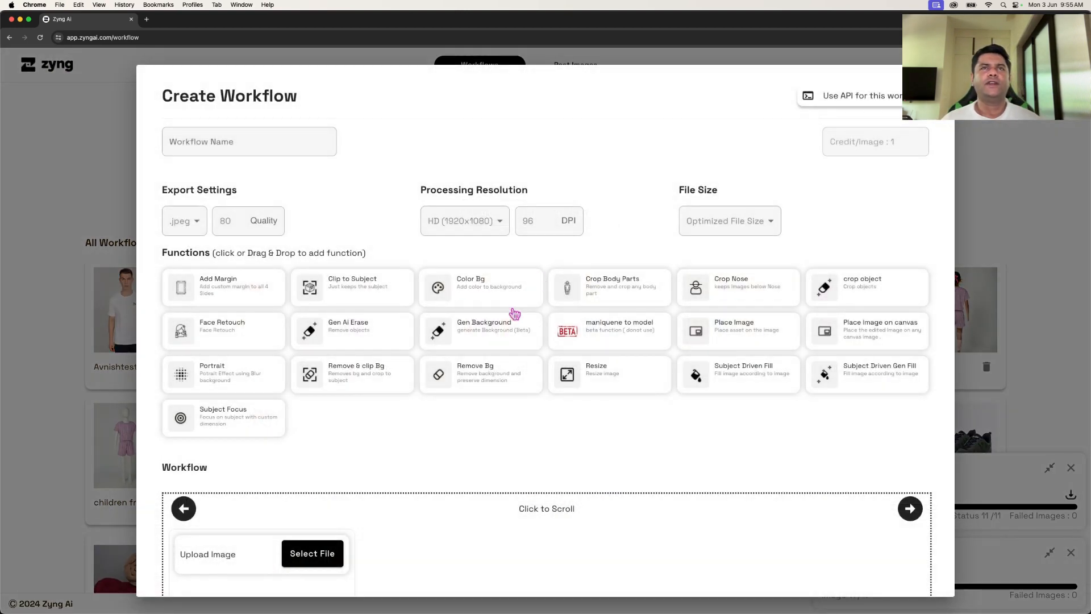
scroll(512, 317, "down", 4)
scroll(512, 317, "up", 3)
scroll(512, 317, "down", 1)
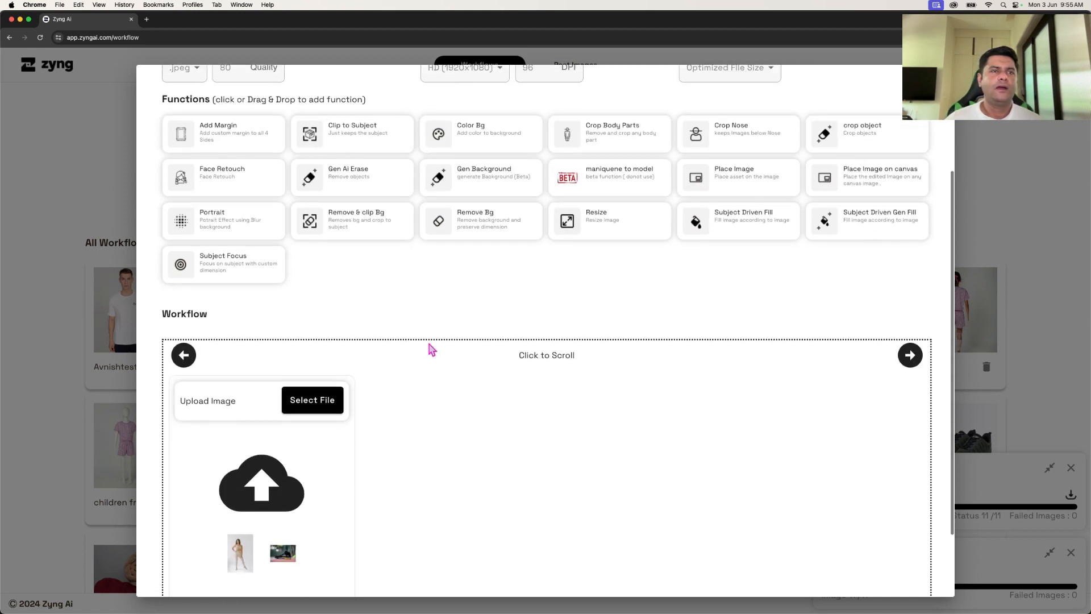
left_click(328, 401)
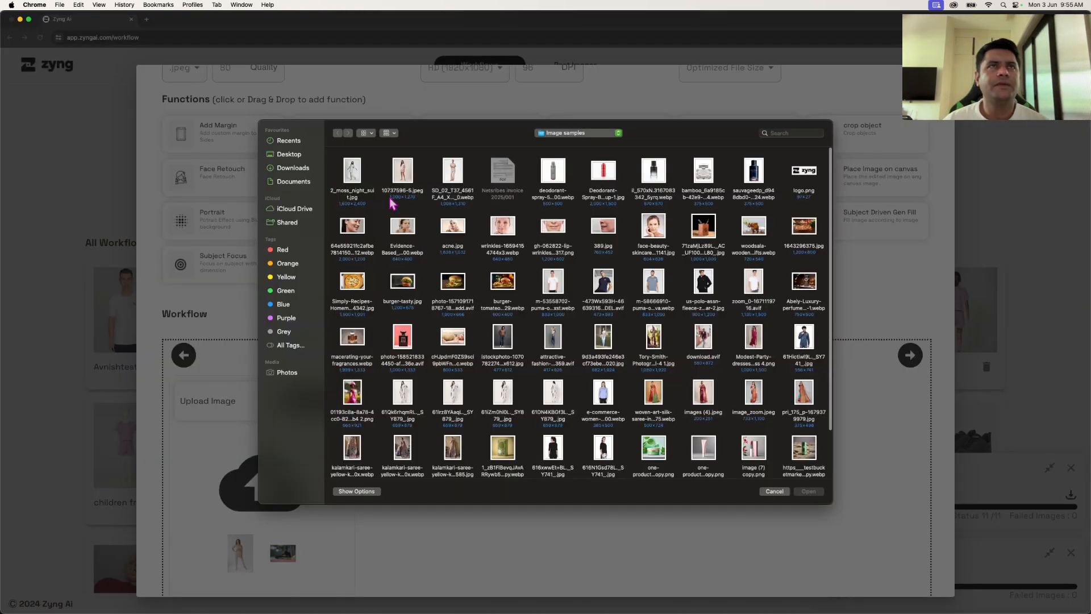
left_click(364, 166)
left_click(404, 171)
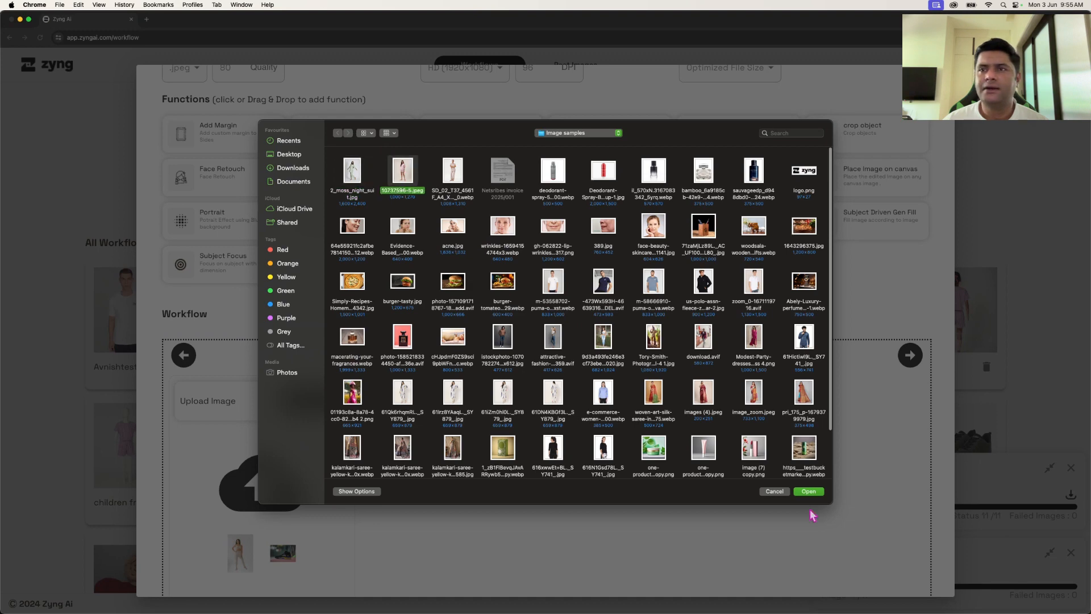
left_click(809, 492)
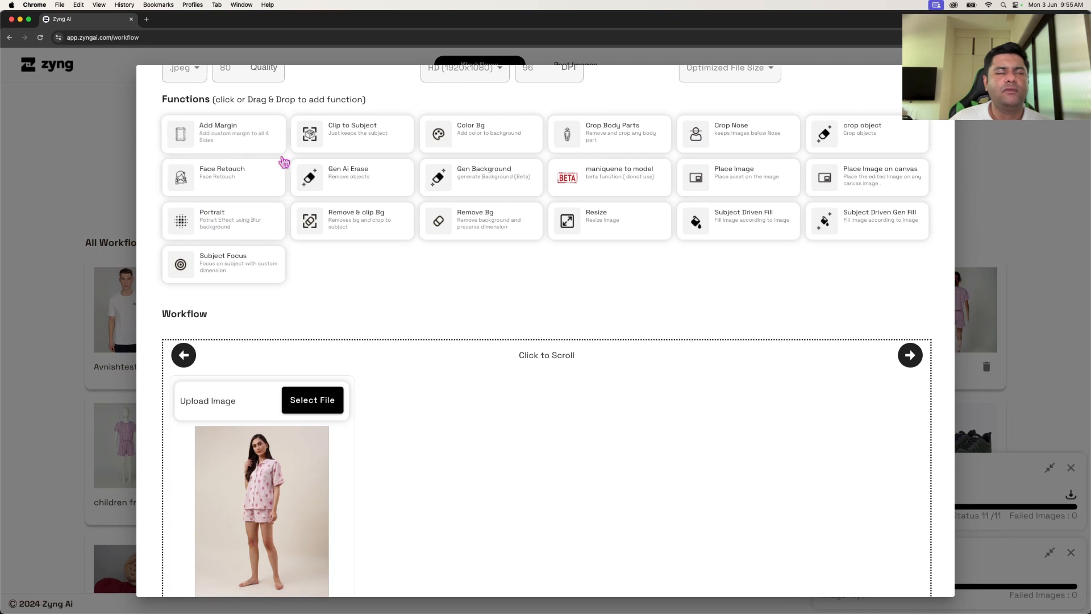
Add the Remove & clip Bg function to the workflow, followed by the Add Margin function.
left_click(366, 230)
scroll(493, 278, "up", 5)
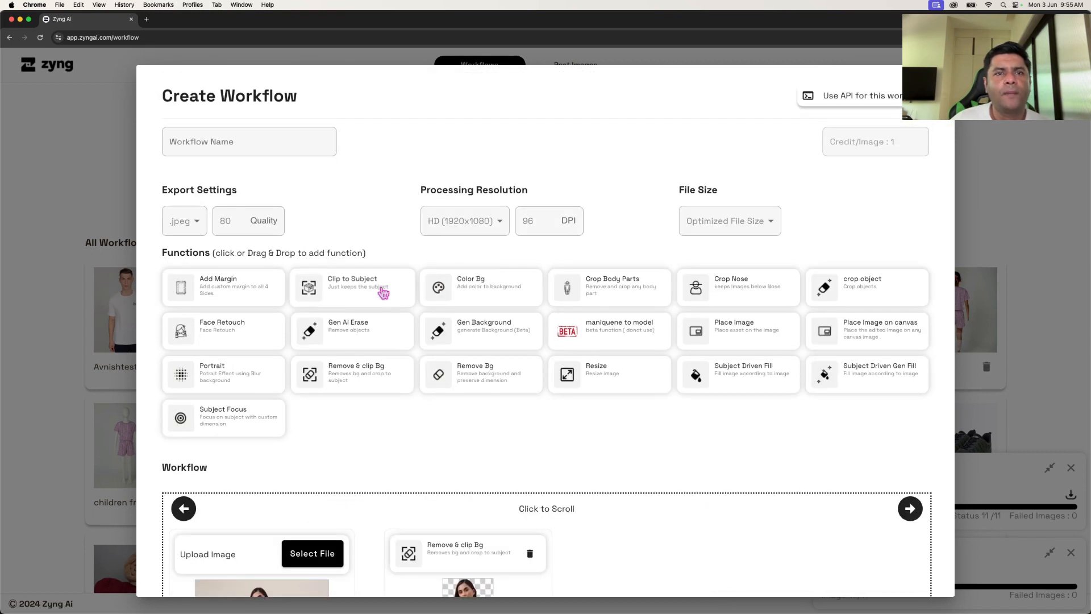
left_click(225, 295)
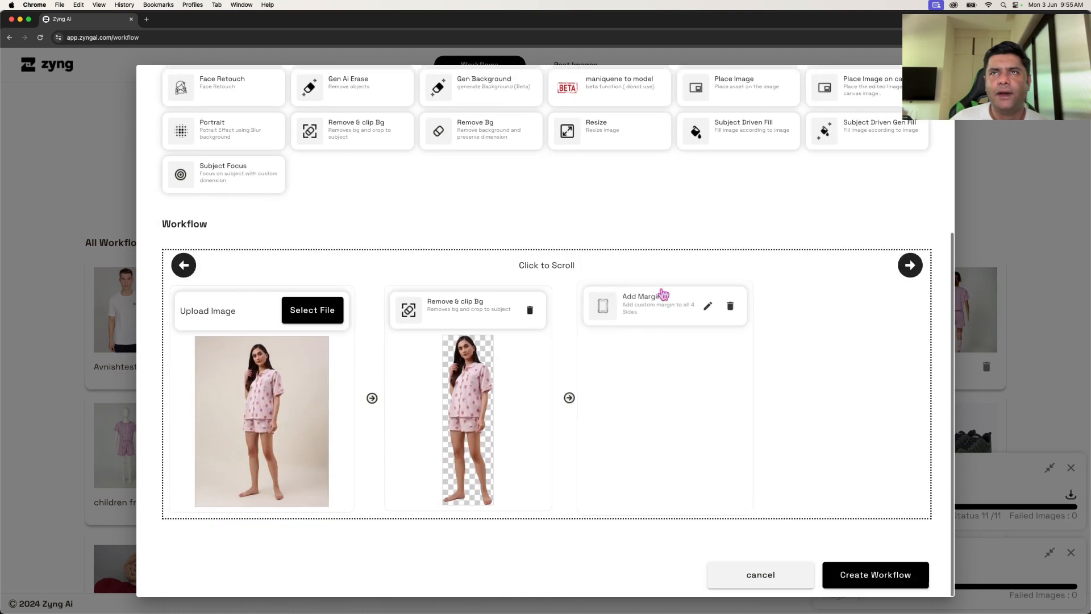
Set the Add Margin function's canvas width and height to 2000 each.
left_click(706, 309)
left_click(442, 216)
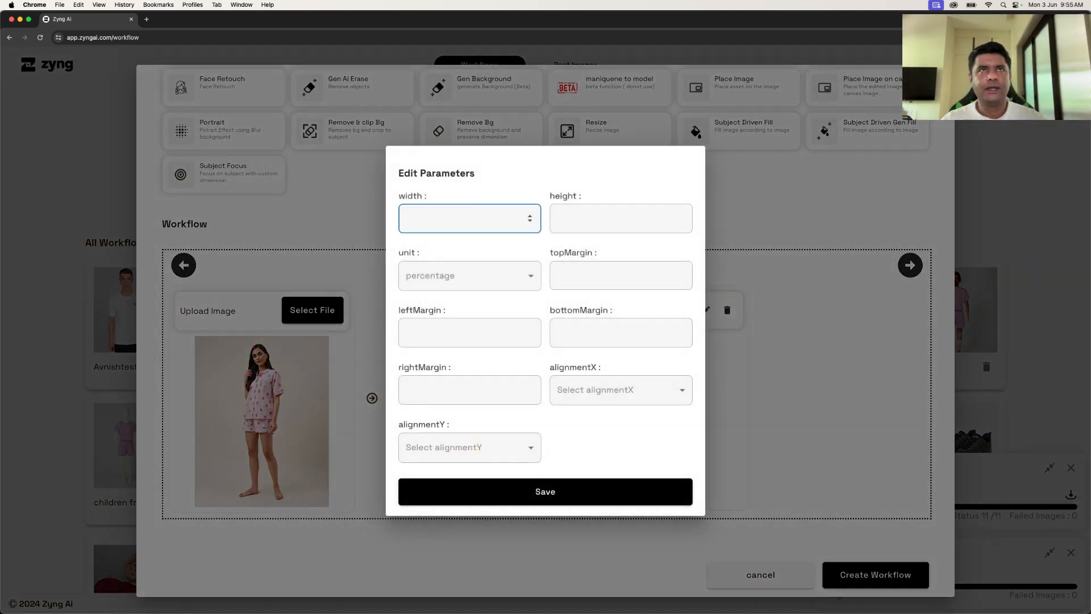
type("2000")
key("Tab")
type("2")
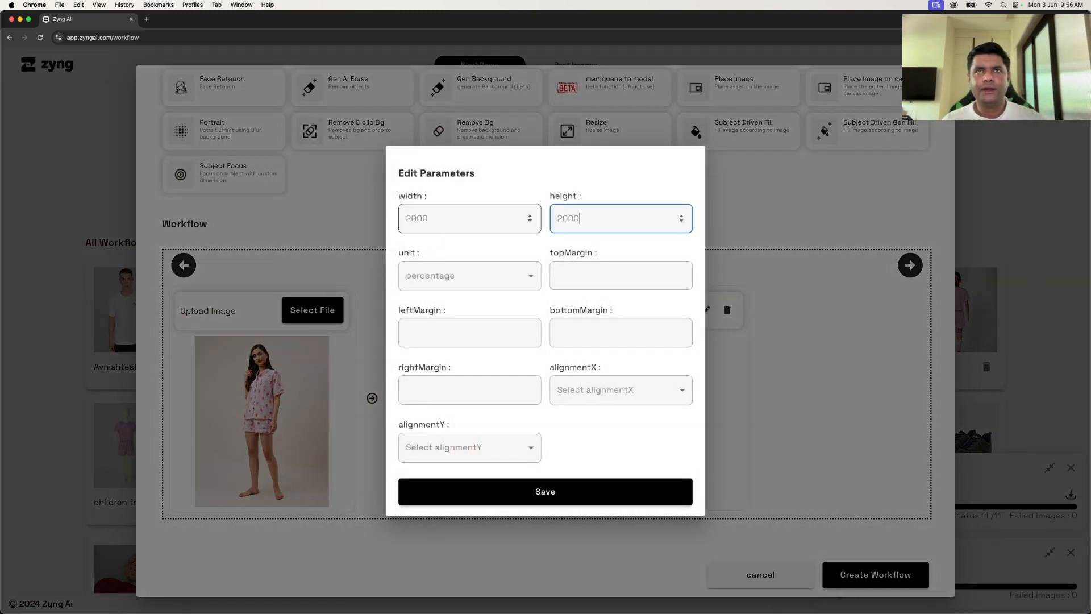
type("000")
Set the top, left, bottom and right margins to 10 percent each.
left_click(610, 284)
type("10")
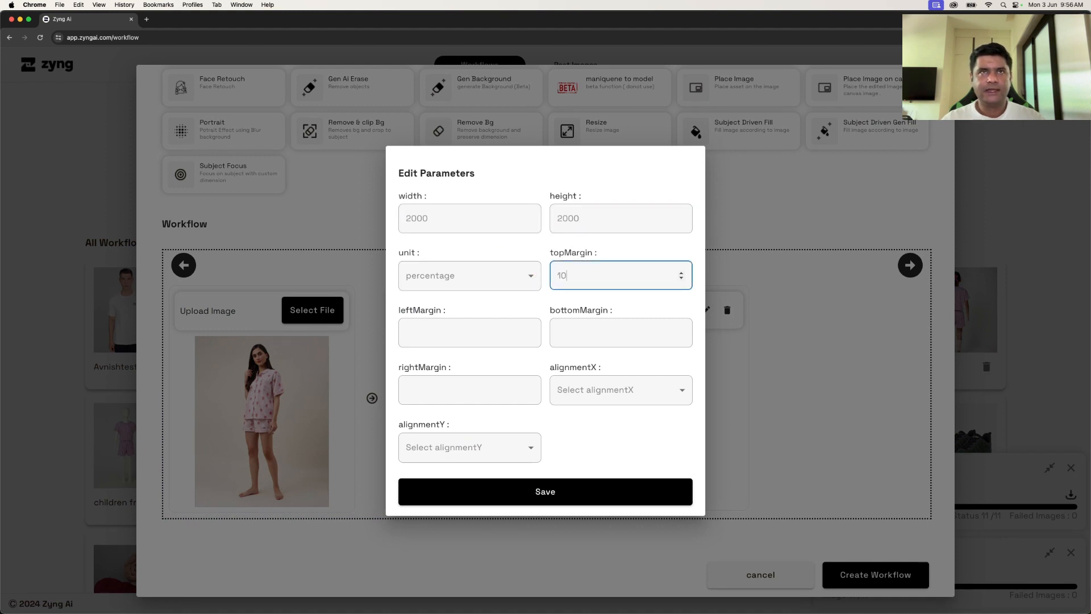
key("Tab")
type("10")
key("Tab")
type("10")
key("Tab")
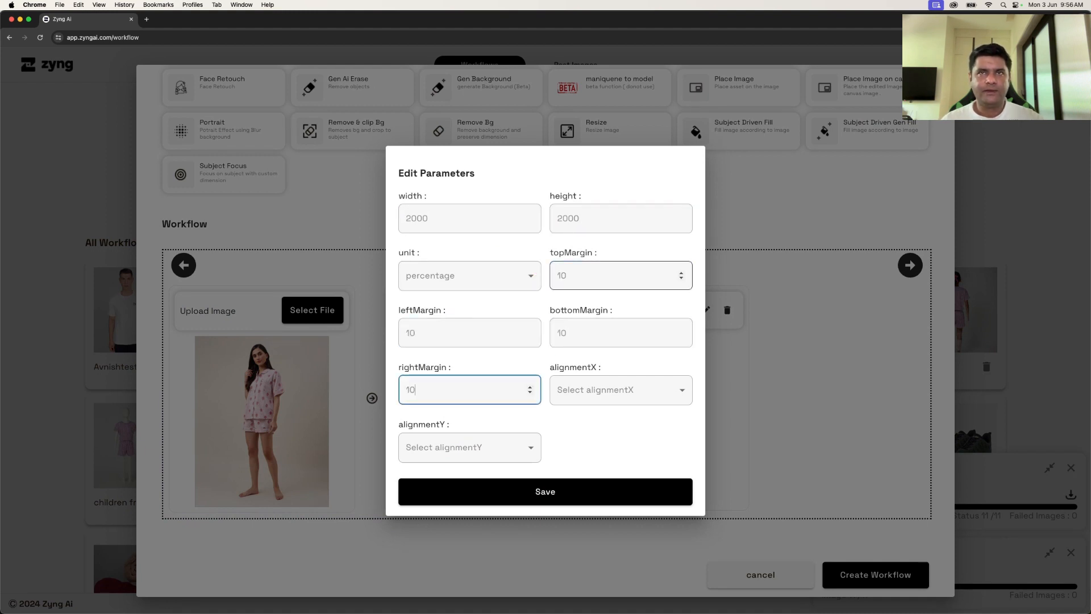
type("10")
Set both the X and Y alignment to Center alignment and save the margin parameters.
left_click(669, 390)
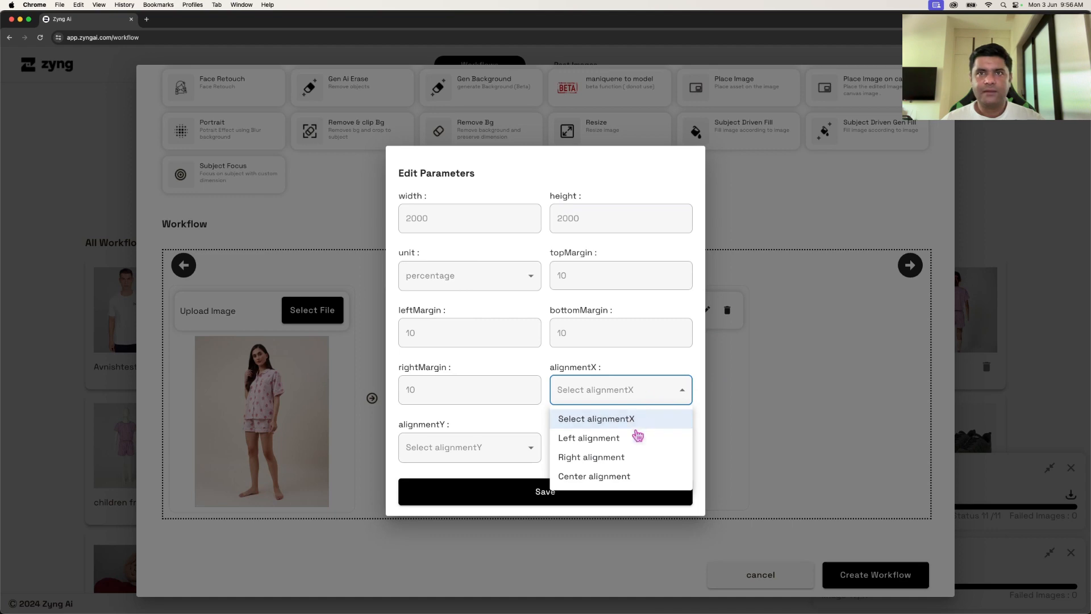
left_click(621, 473)
left_click(525, 449)
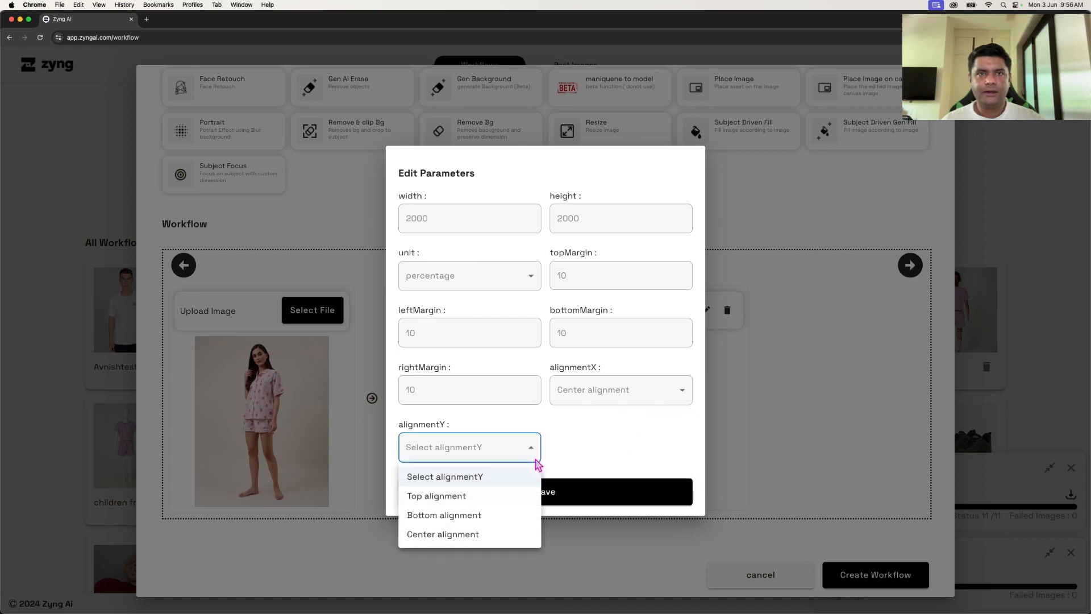
left_click(506, 532)
left_click(537, 498)
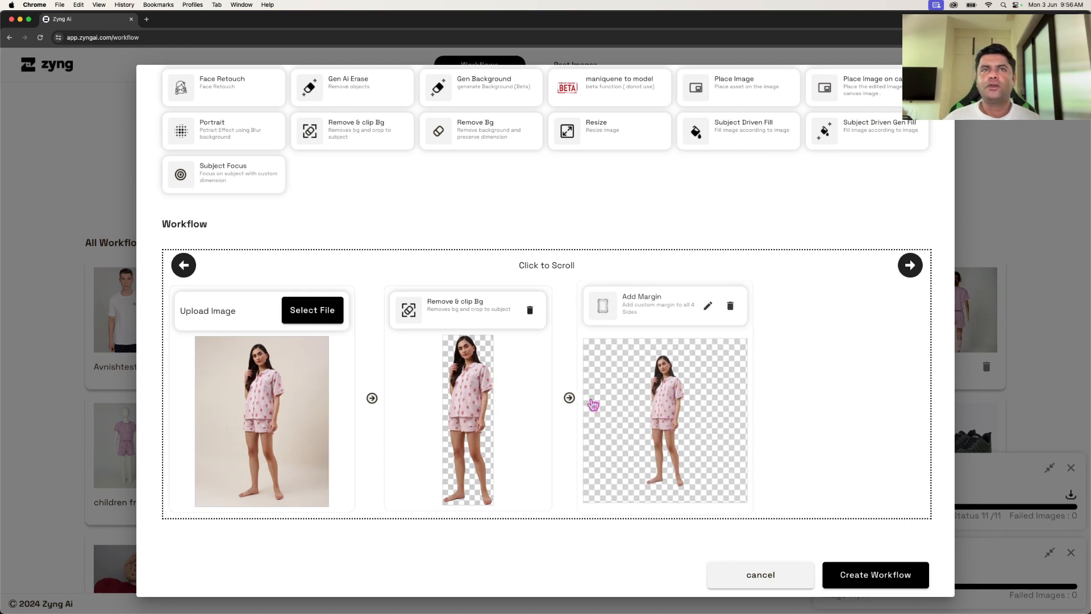
Insert the Crop Nose function between the uploaded image and Remove & clip Bg in the workflow.
scroll(519, 393, "up", 3)
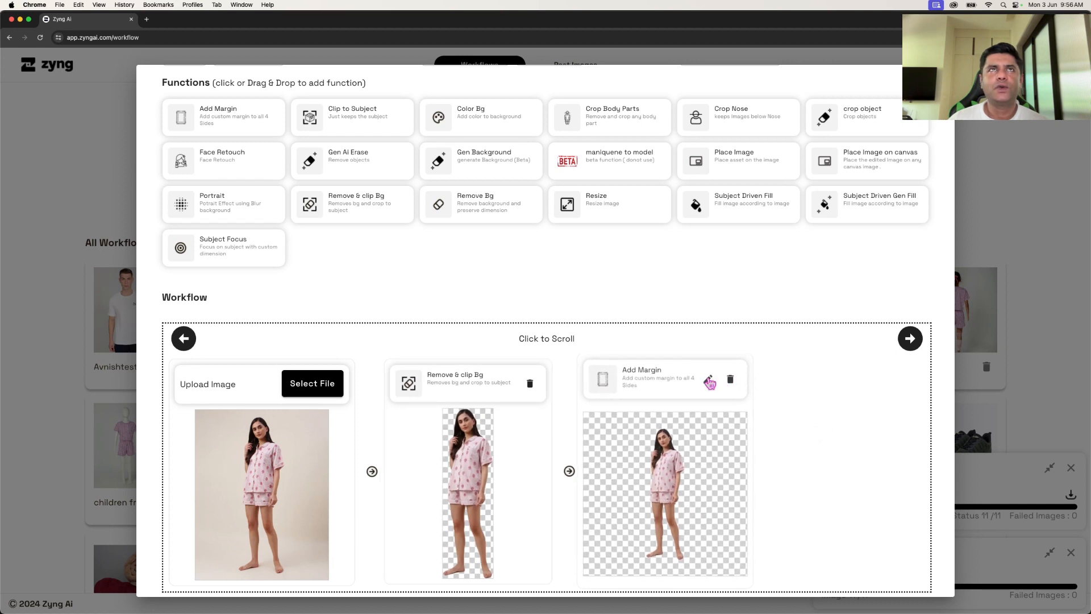
left_click_drag(733, 124, 560, 388)
left_click_drag(831, 374, 570, 390)
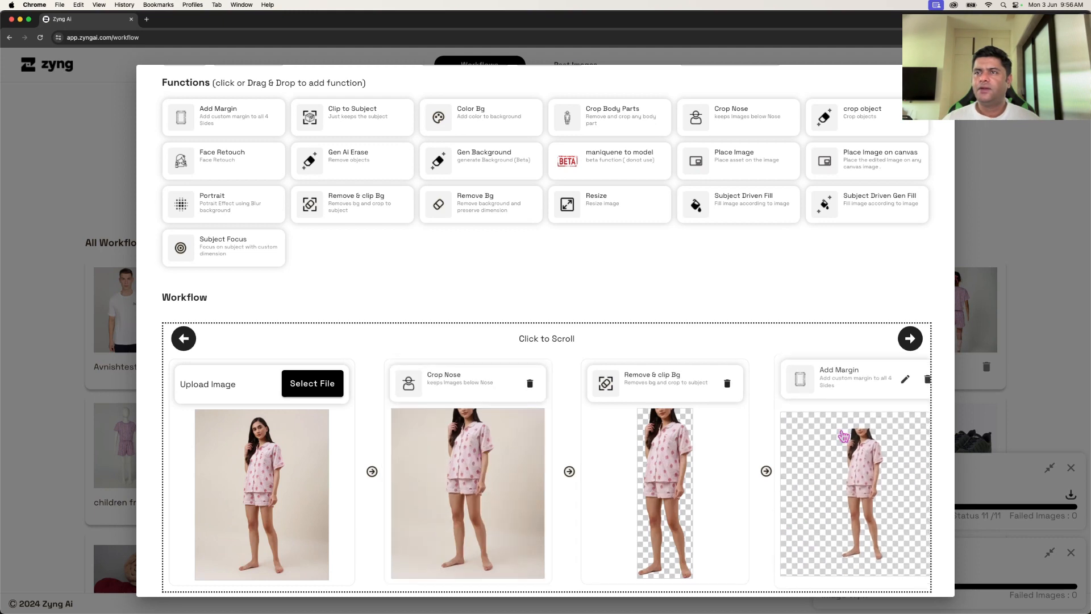
Remove the top margin in the Add Margin function so the cropped subject meets the canvas's upper edge, and save the parameters.
left_click(906, 379)
left_click(565, 275)
left_click_drag(565, 275, 554, 275)
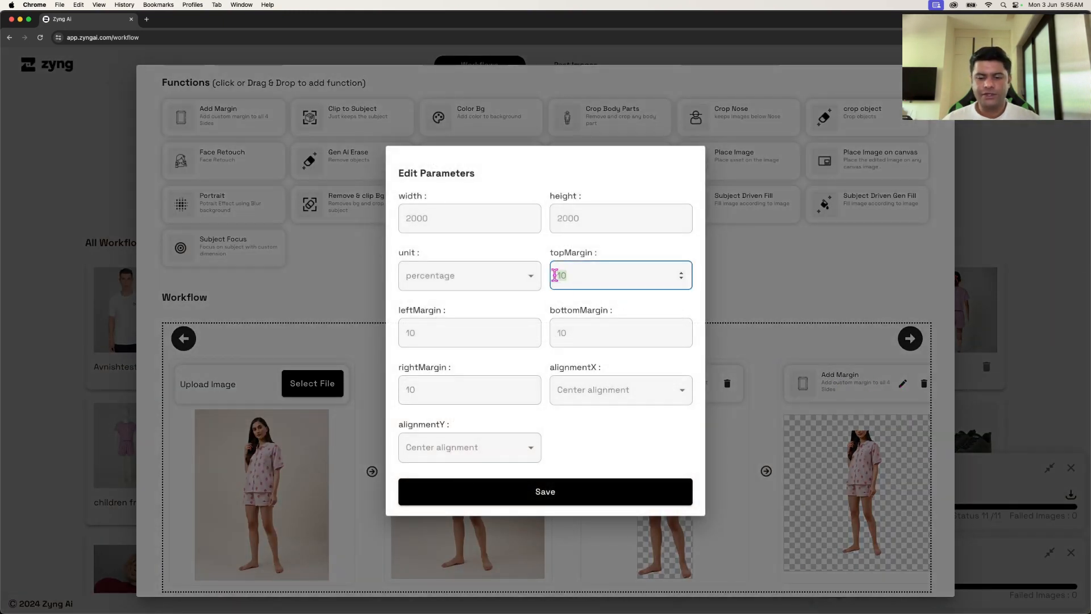
left_click(516, 490)
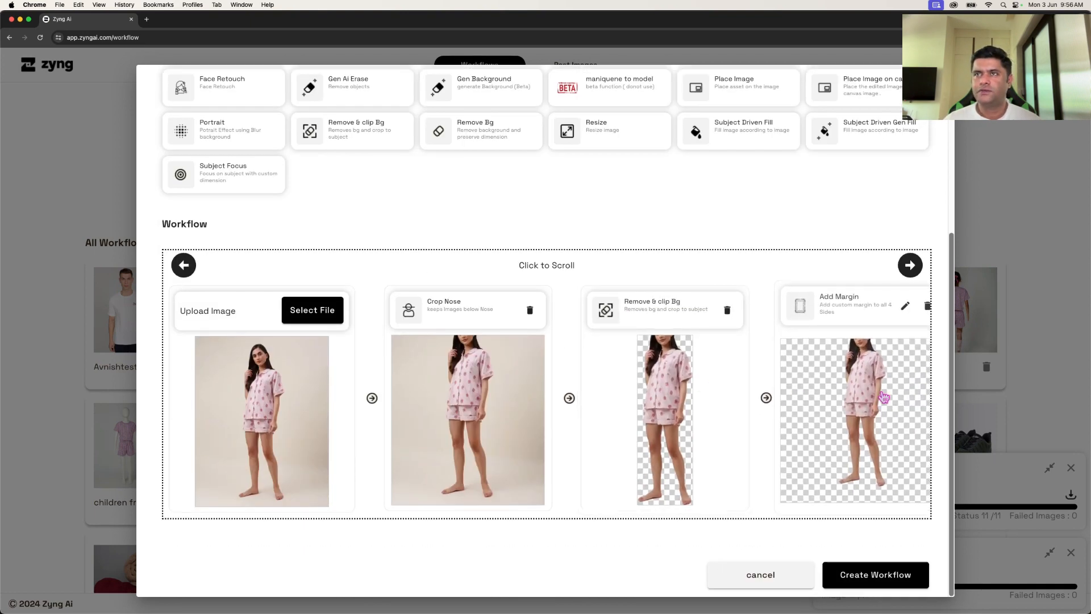
Add the Gen Background function to the workflow after Add Margin.
scroll(762, 421, "right", 2)
scroll(597, 246, "up", 3)
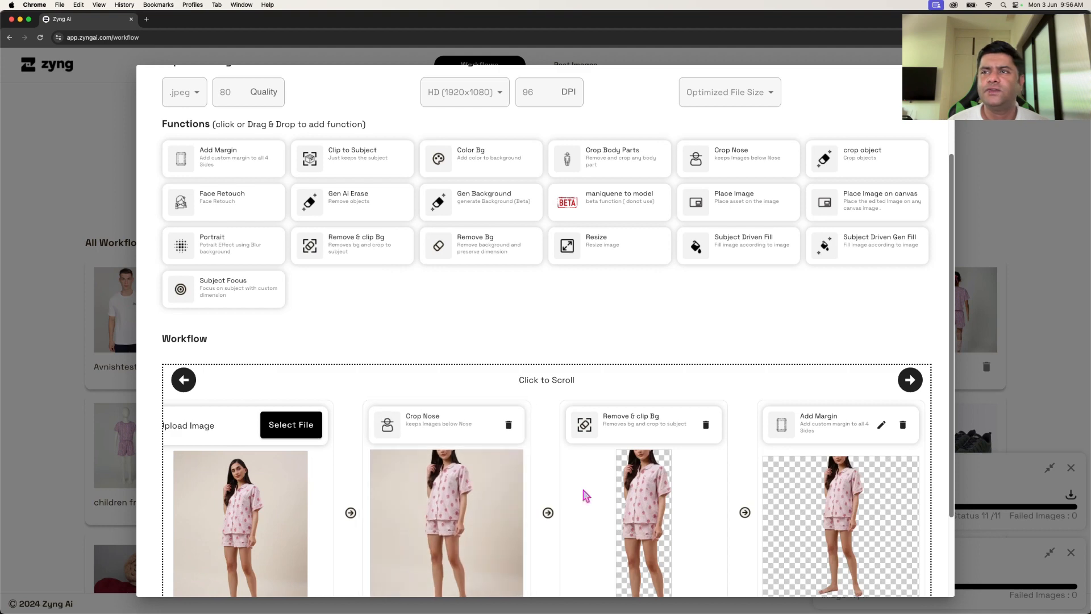
left_click(492, 212)
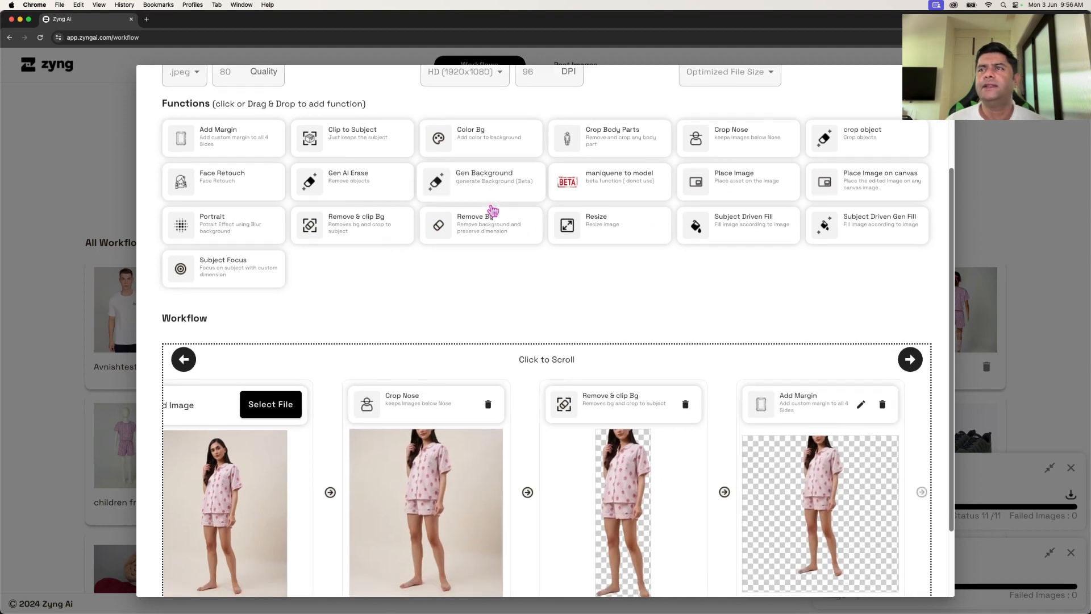
Set the Gen Background prompt to "lady standing in a bedroom, real photo depth of field , fading background", describe the product as human, and save.
left_click(883, 307)
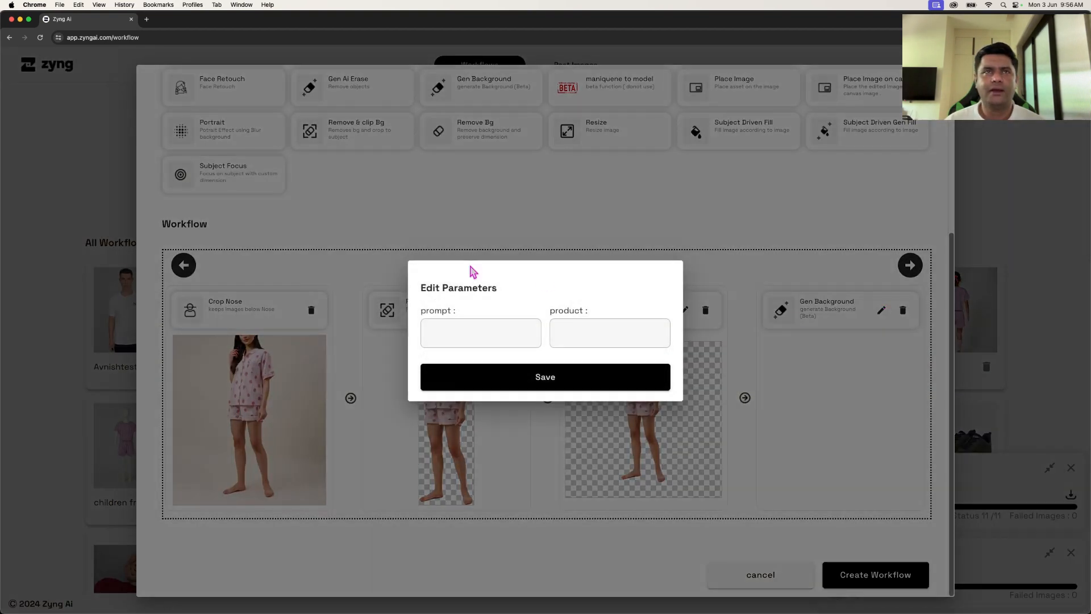
left_click(468, 329)
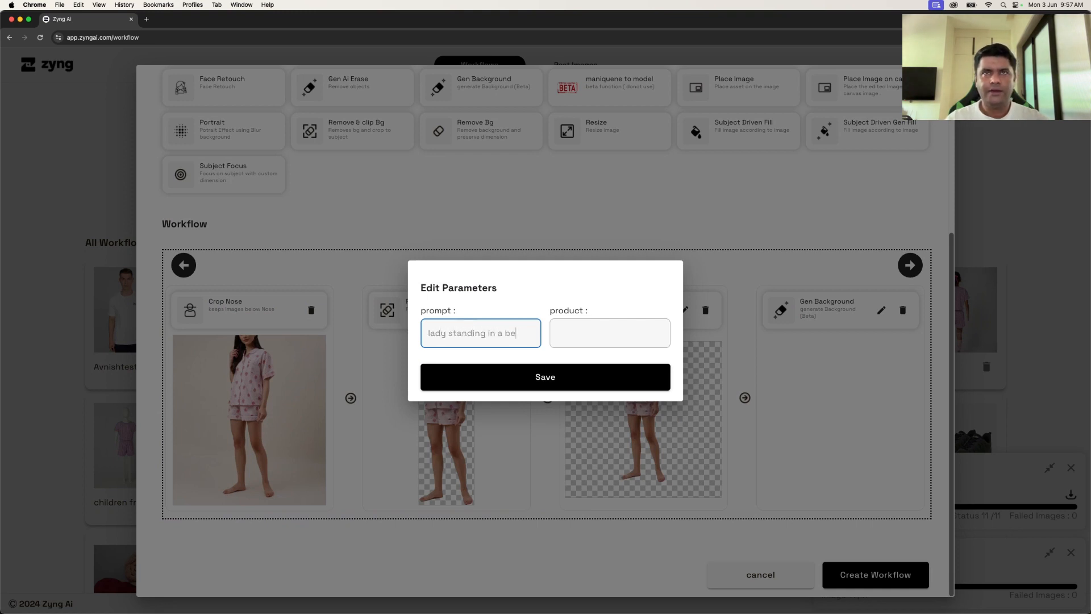
type("lady standing in a bedroom, r")
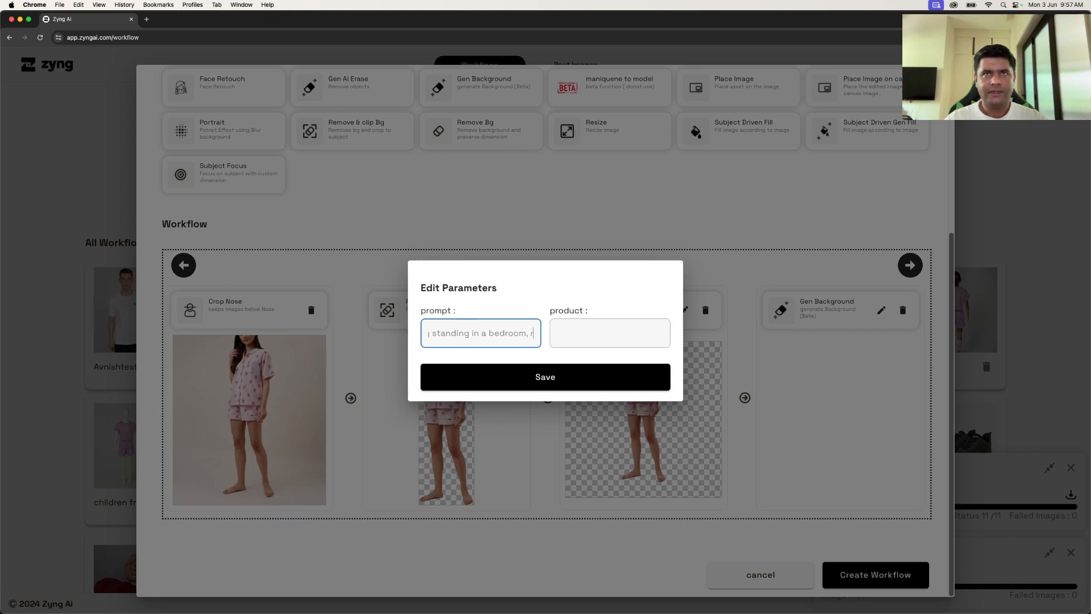
type("eal photo depth of fe")
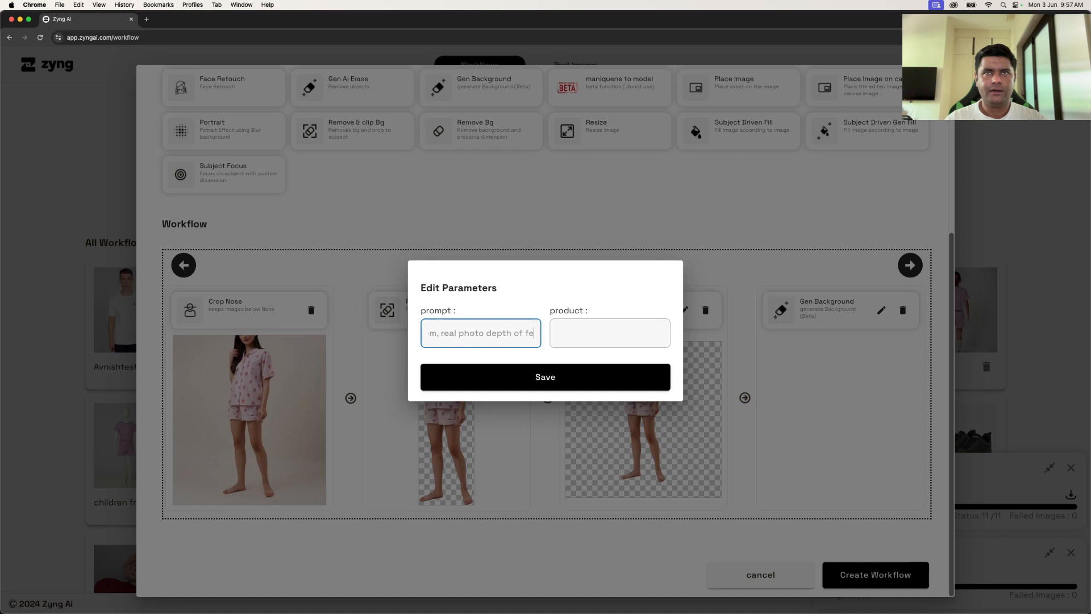
key("BackSpace")
type("ield ,")
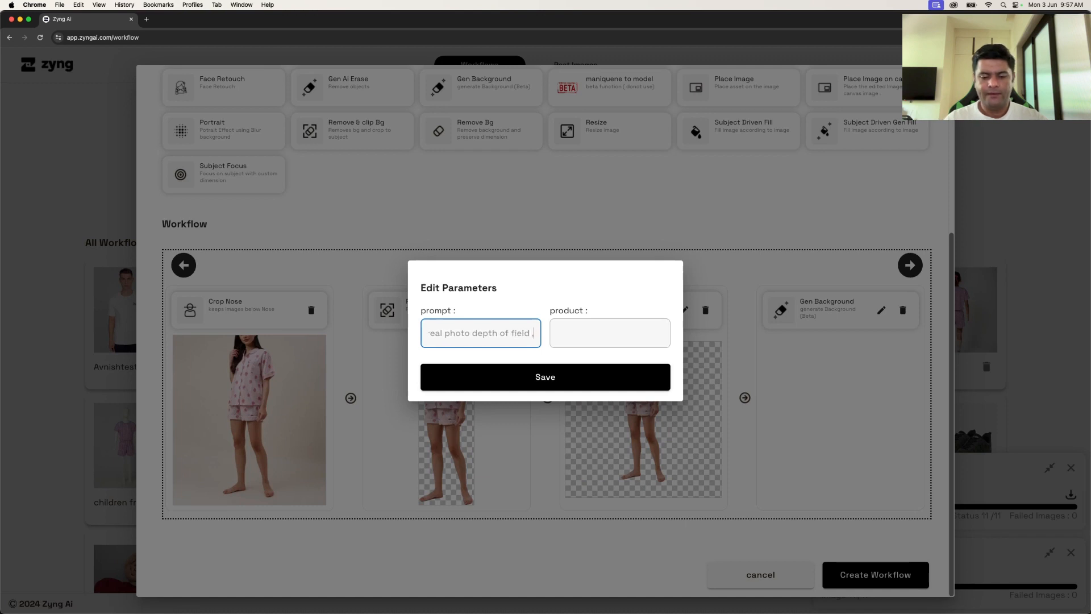
type(" fadin")
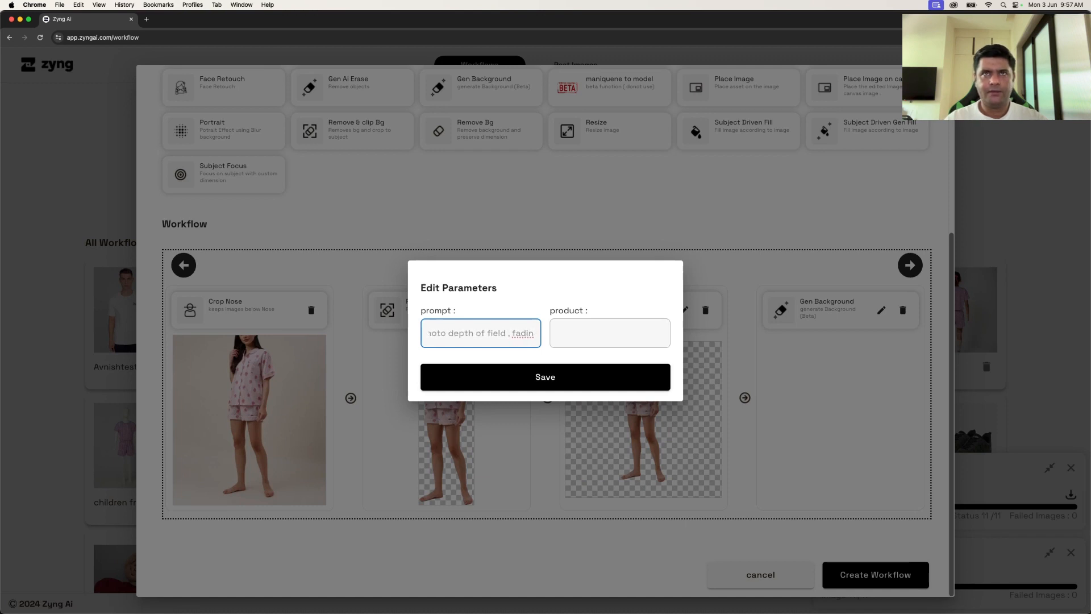
type(" g background")
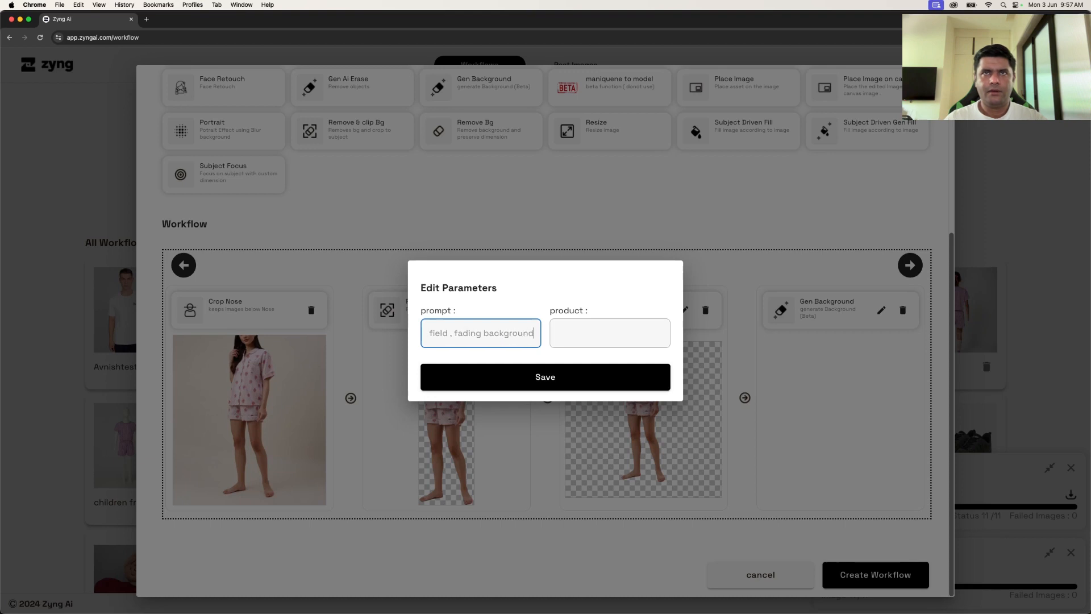
left_click(583, 339)
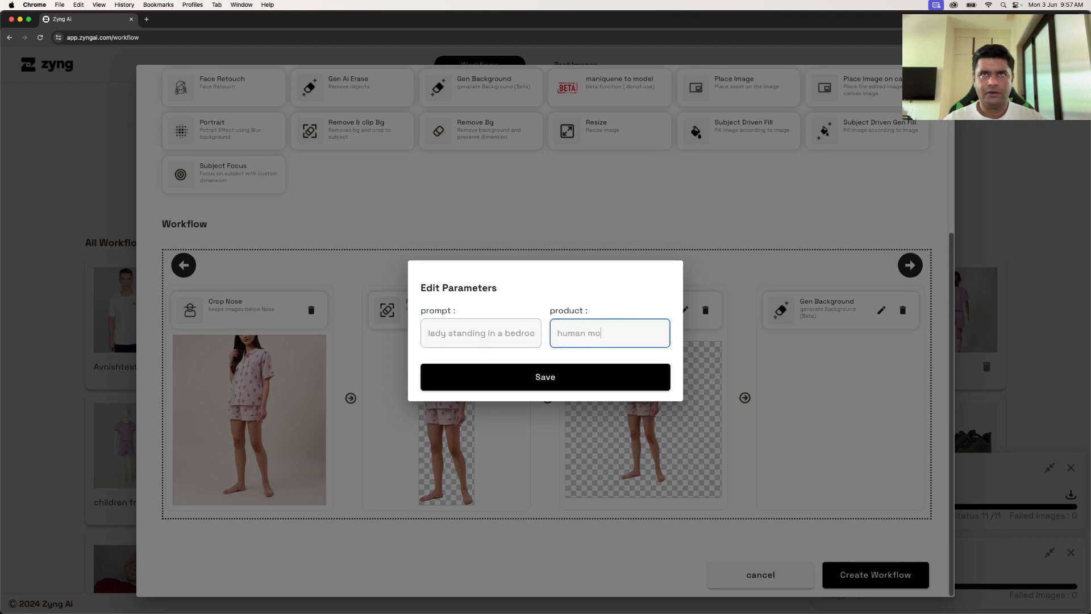
left_click(556, 377)
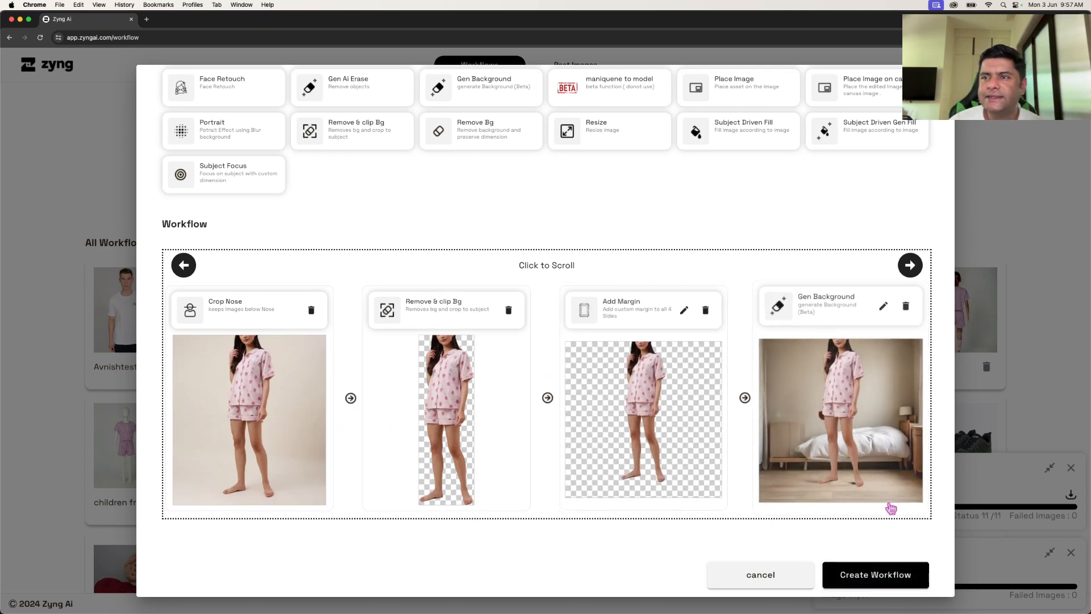
Name the bedroom background workflow "test" and create it.
left_click(851, 575)
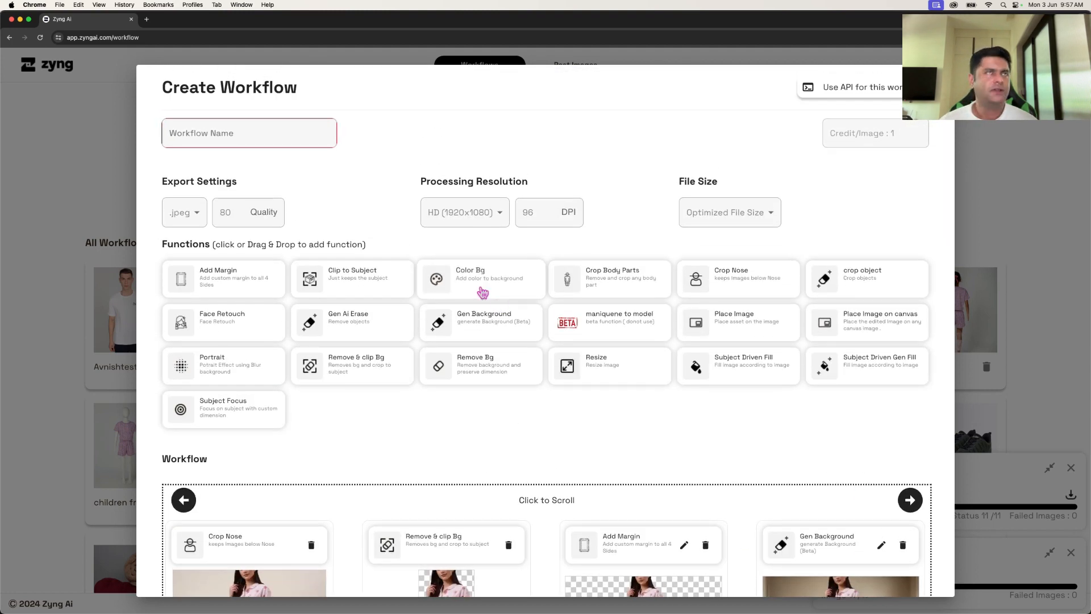
left_click(199, 133)
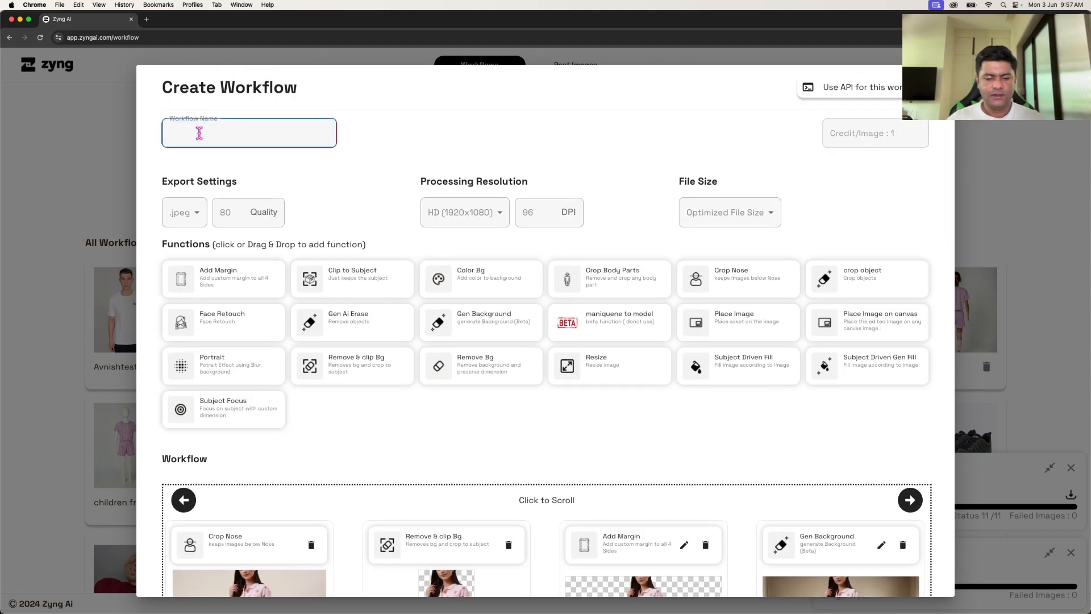
type("test")
scroll(528, 353, "down", 5)
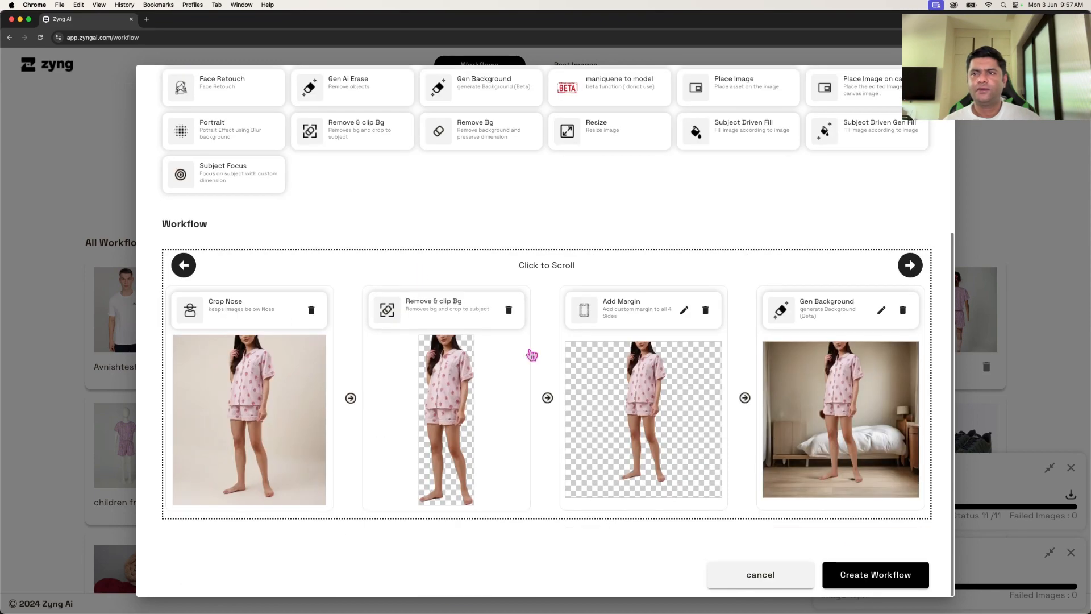
left_click(872, 575)
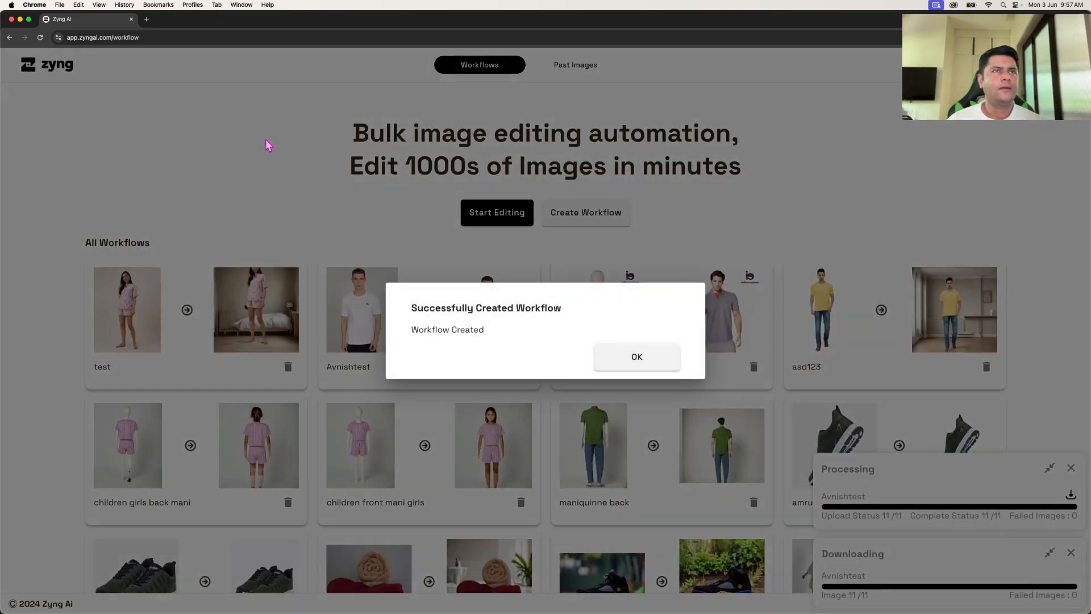
left_click(269, 145)
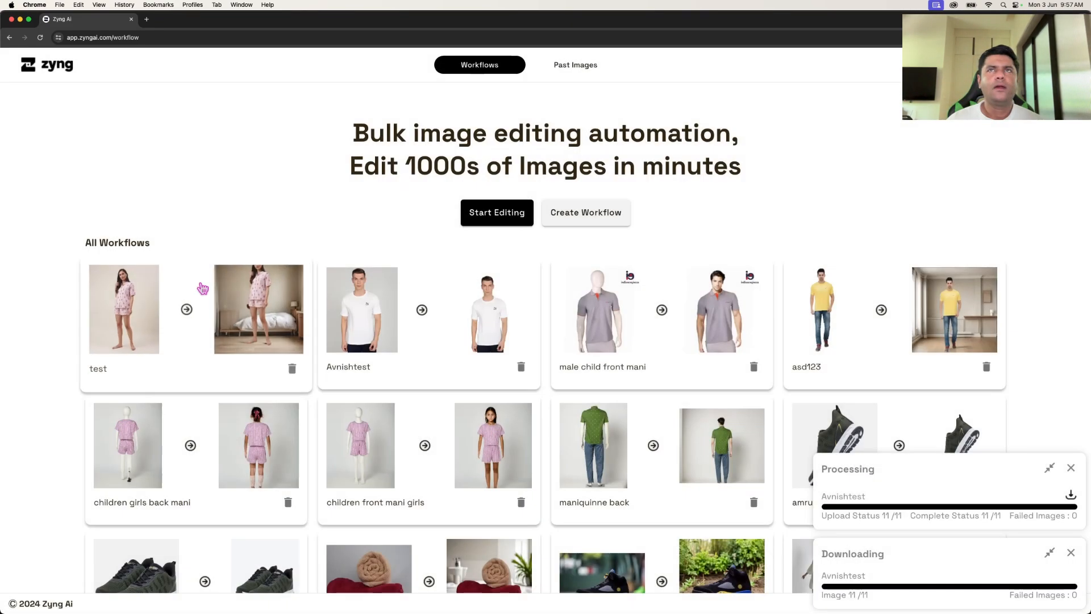
Run the test workflow on the three nightwear photos: 2_moss_night_suit.jpg, 10737596-5.jpeg and the SD_02_T37 webp image.
left_click(202, 285)
left_click(876, 88)
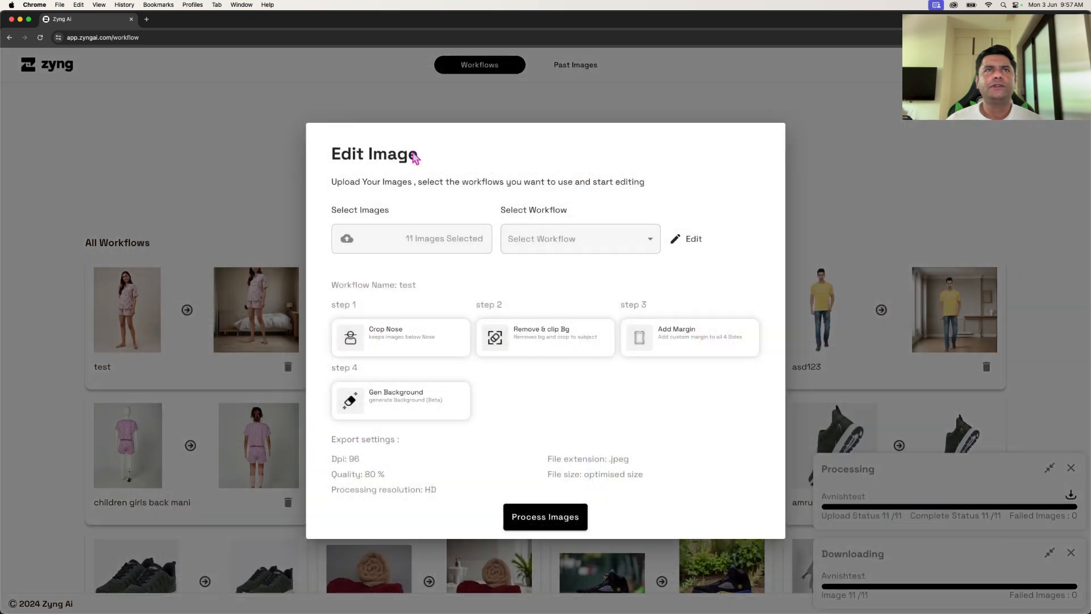
left_click(381, 245)
left_click(352, 174)
left_click(402, 178, "super")
left_click(453, 173, "super")
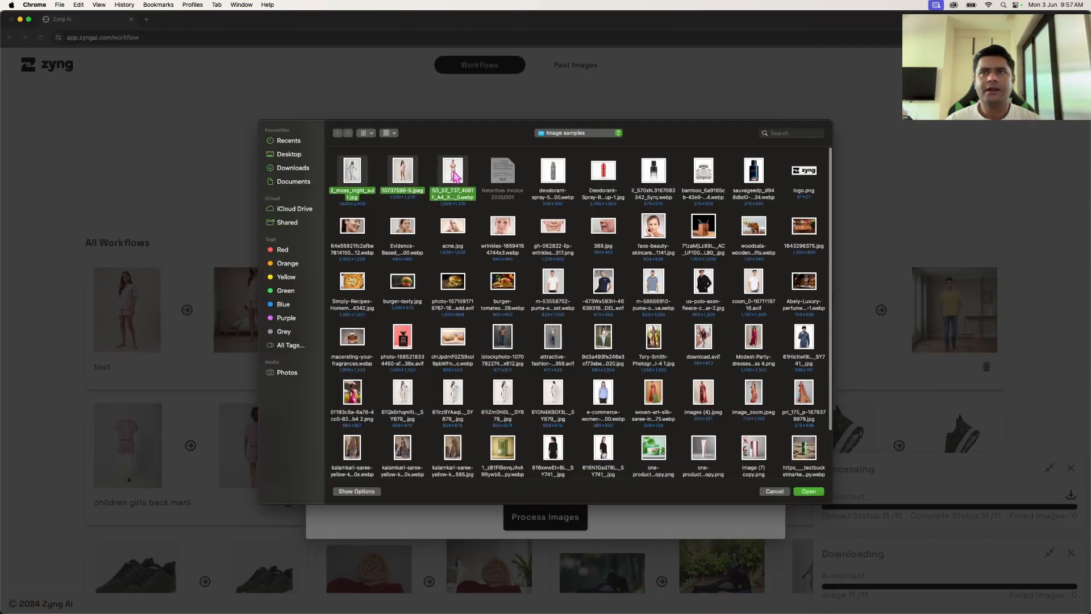
left_click(807, 491)
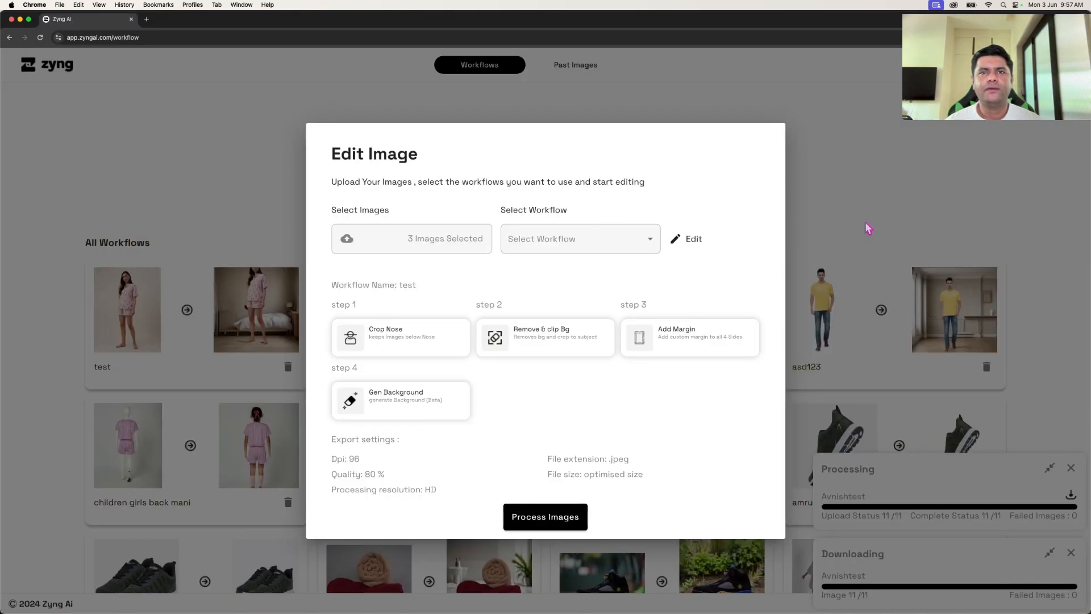
left_click(572, 515)
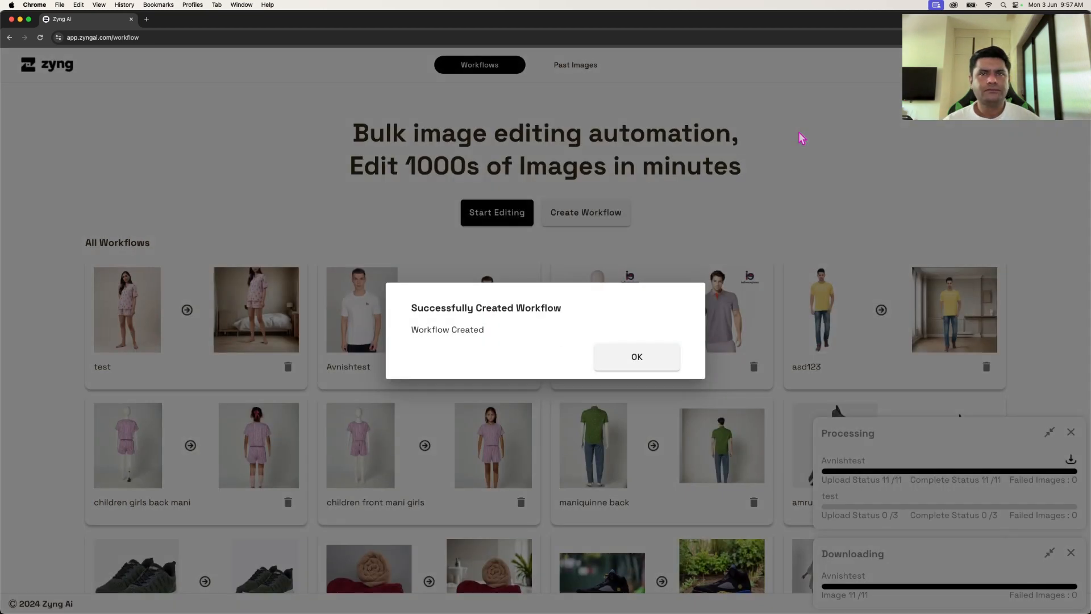
left_click(636, 357)
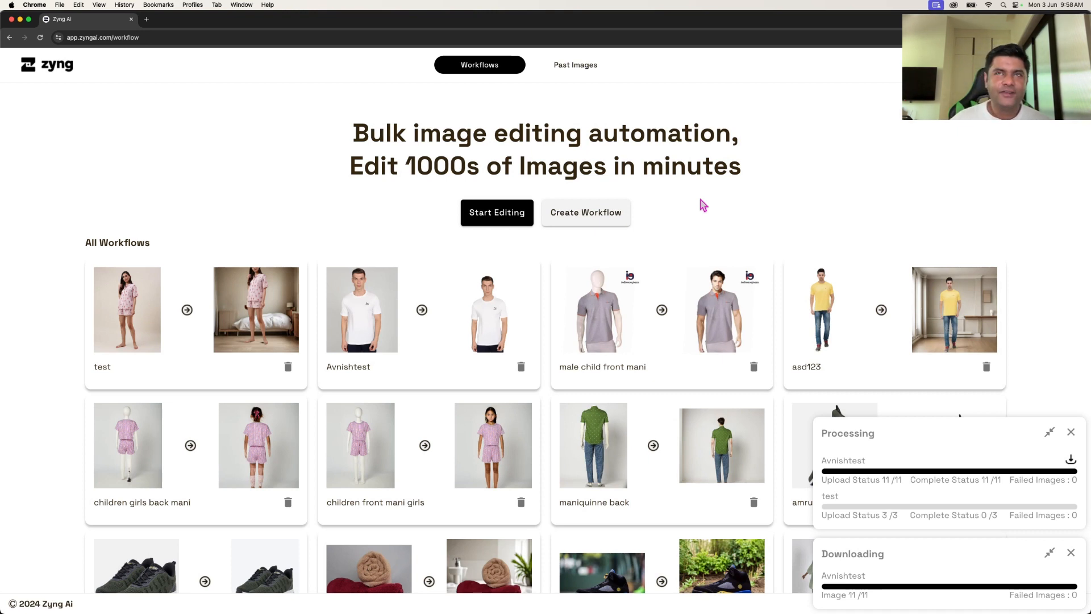
Review the test workflow's function previews from the uploaded image through Gen Background, and close it without editing.
left_click(502, 225)
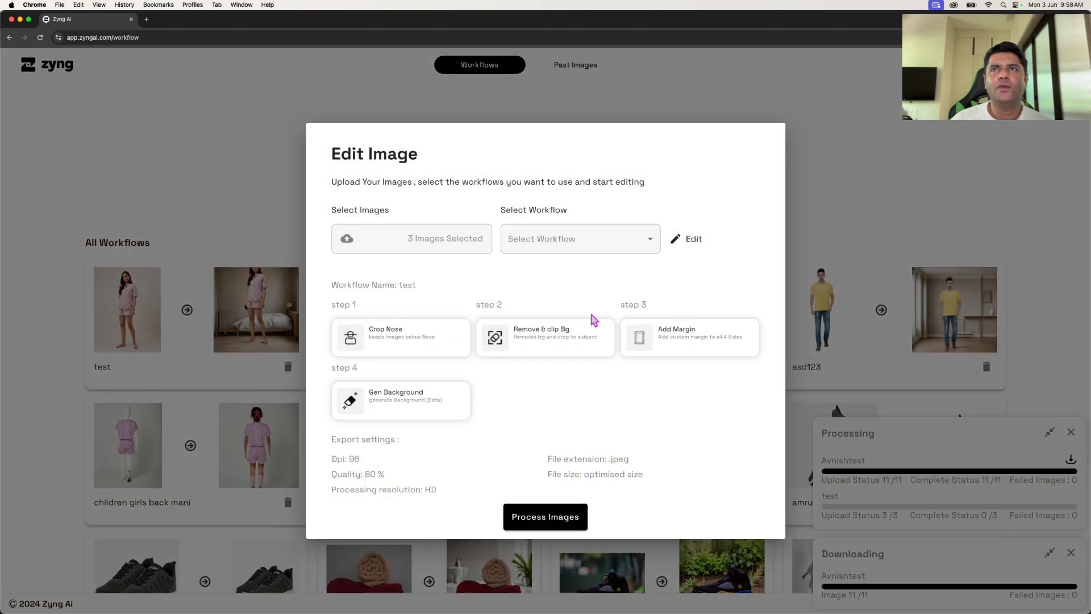
left_click(691, 240)
scroll(511, 500, "down", 5)
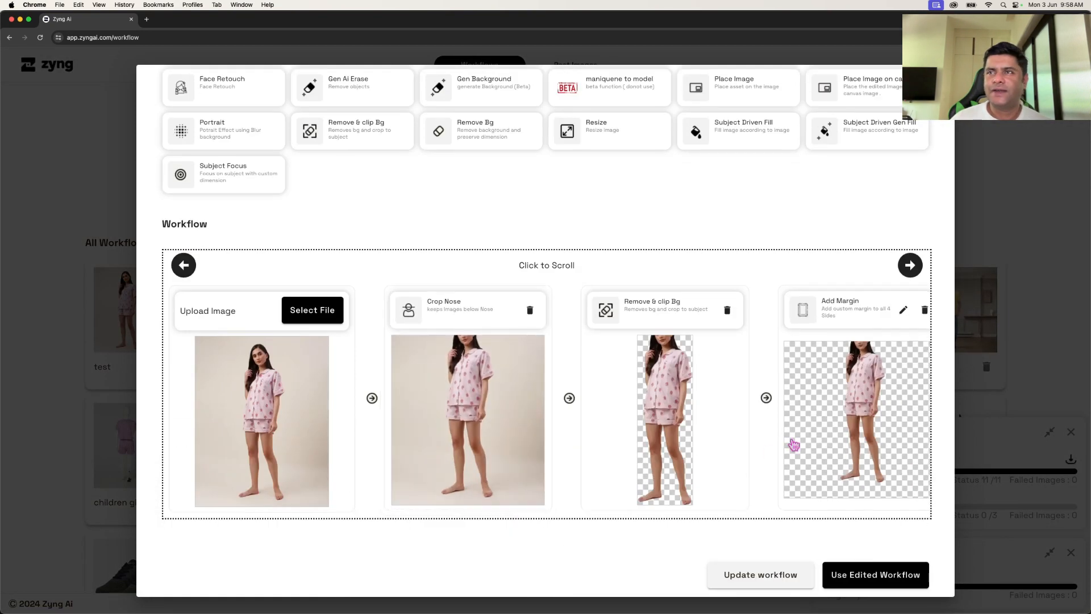
scroll(807, 441, "right", 5)
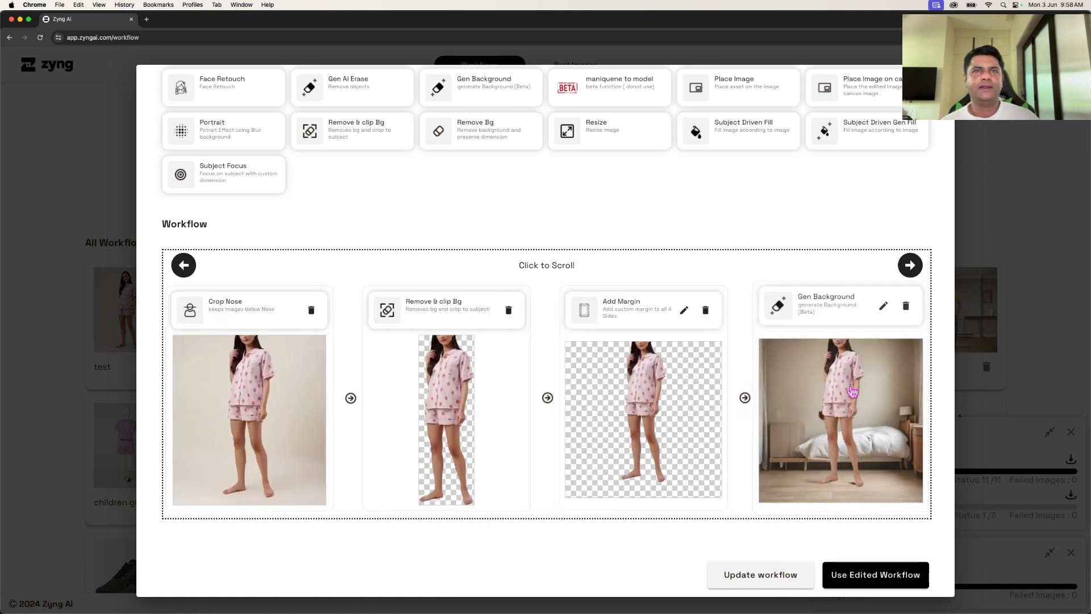
scroll(852, 391, "left", 5)
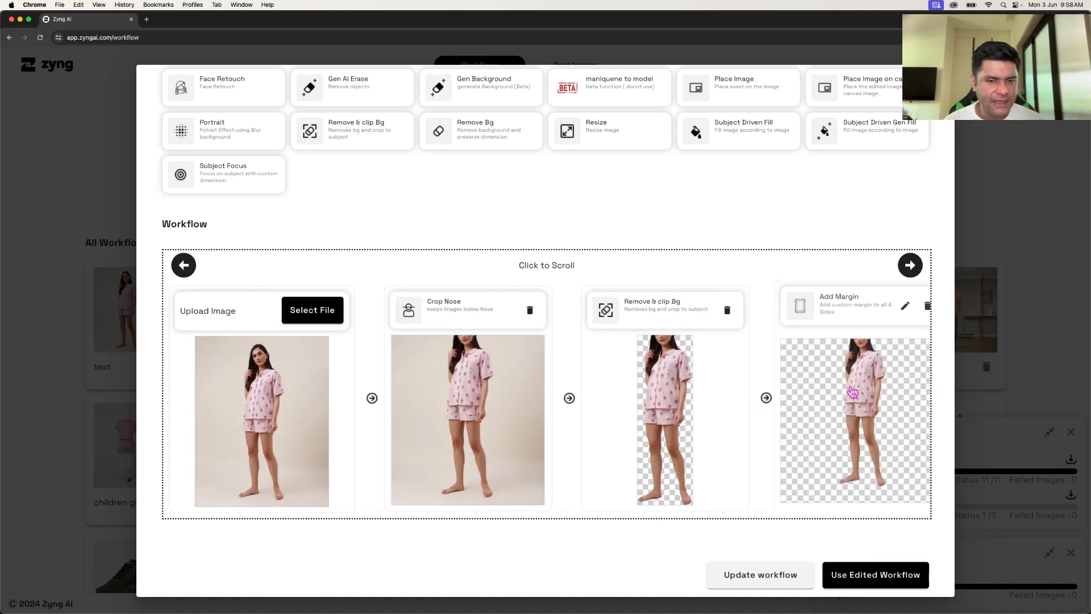
left_click(1013, 212)
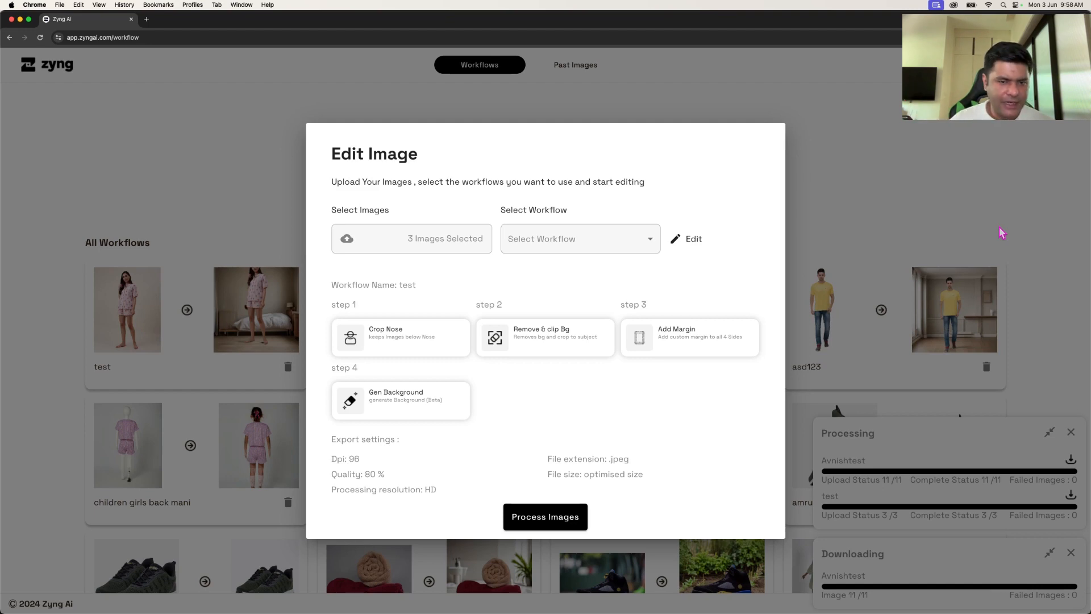
left_click(931, 227)
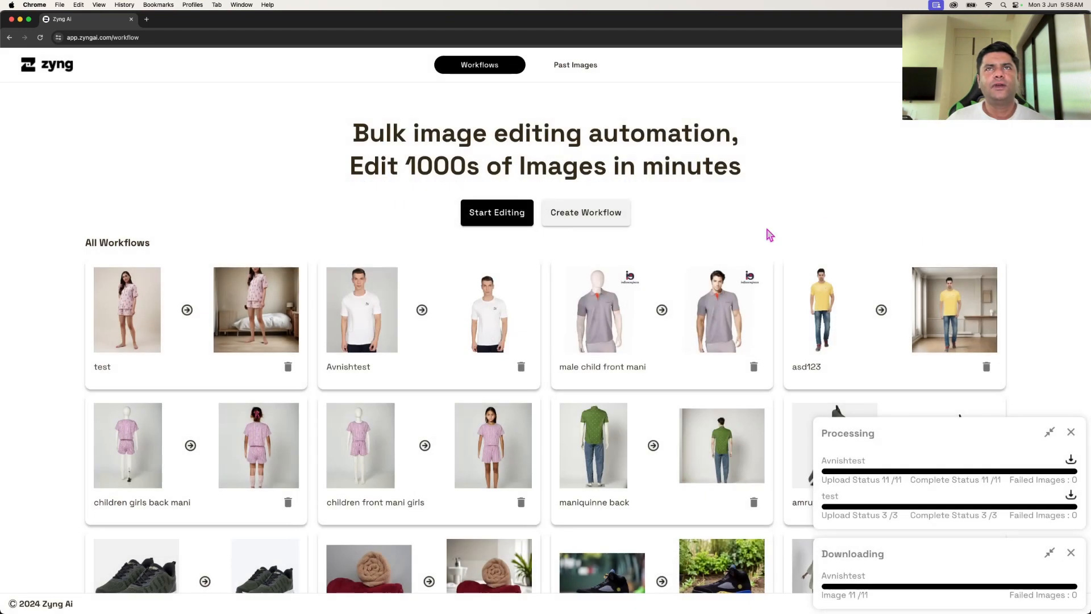
Start a new workflow using the provided sneaker sample as its uploaded image.
left_click(577, 223)
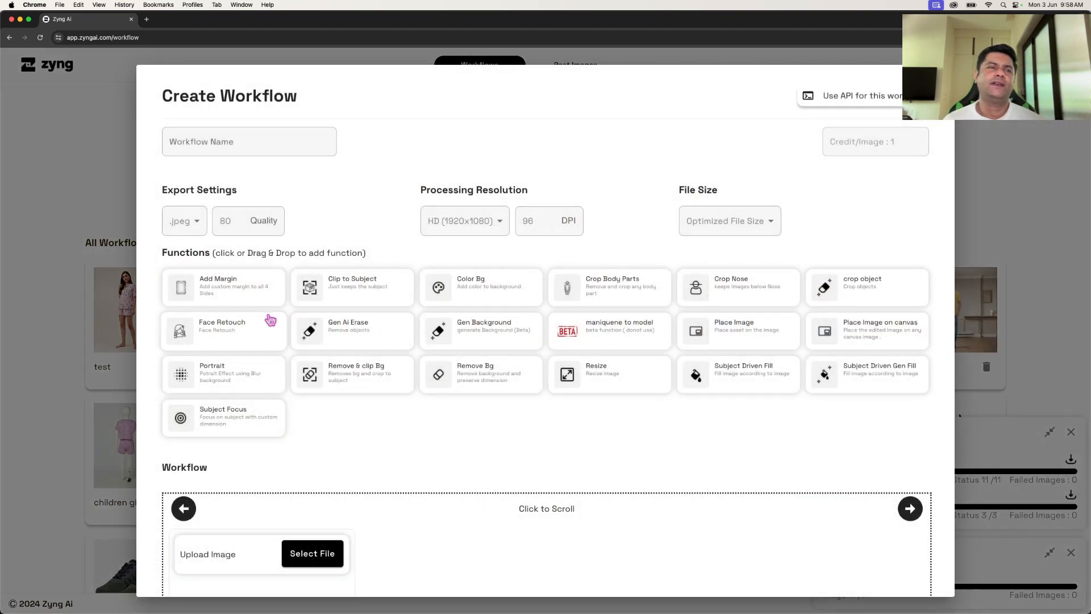
scroll(304, 372, "down", 3)
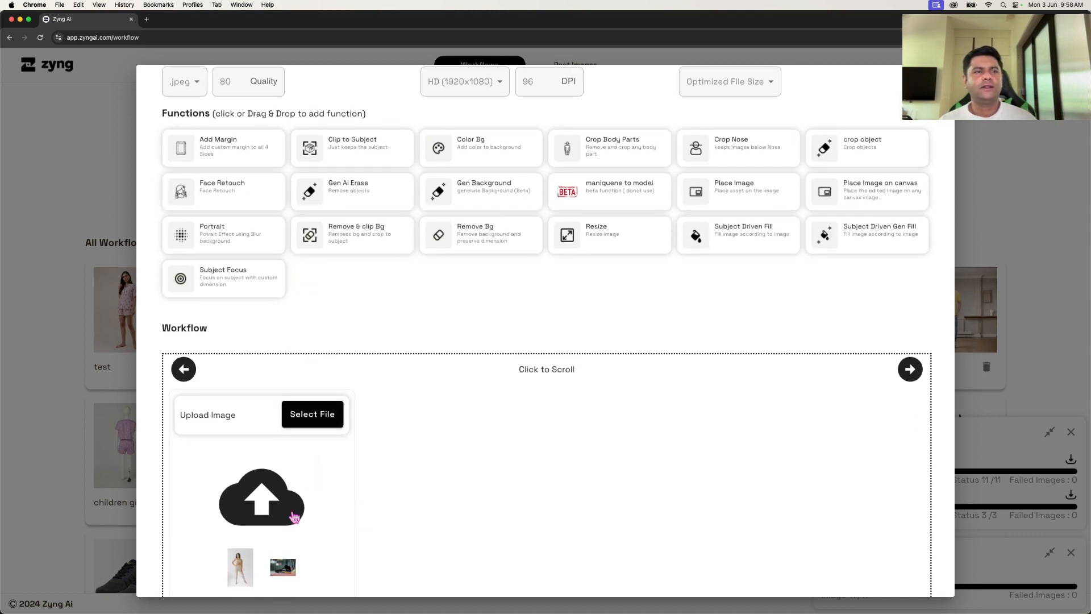
left_click(283, 566)
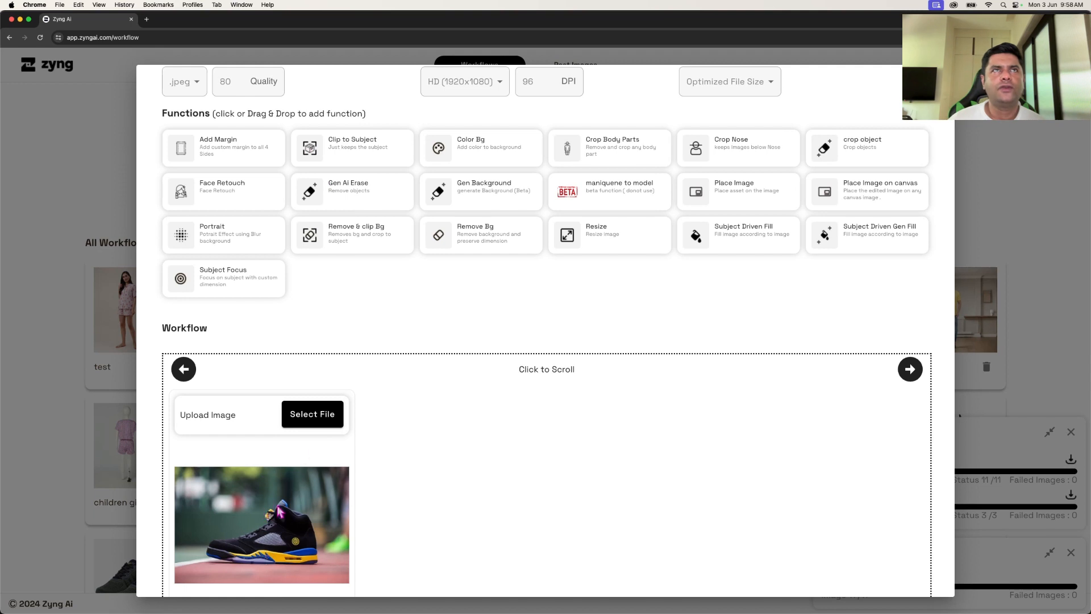
Try the Clip to Subject and crop object functions on the sneaker image, deleting each from the workflow.
left_click(359, 146)
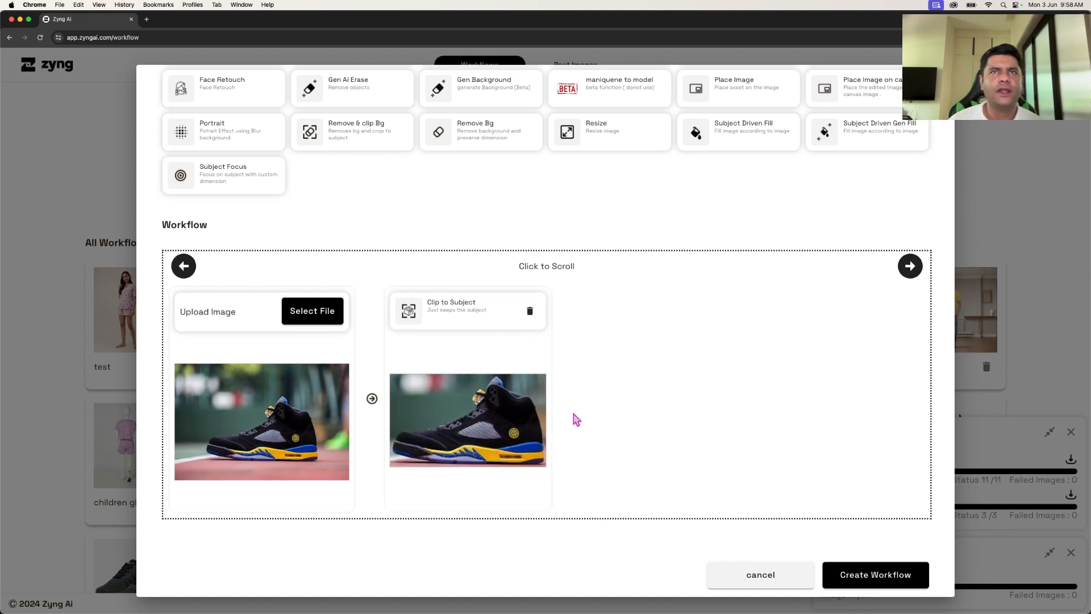
left_click(533, 310)
scroll(535, 318, "up", 5)
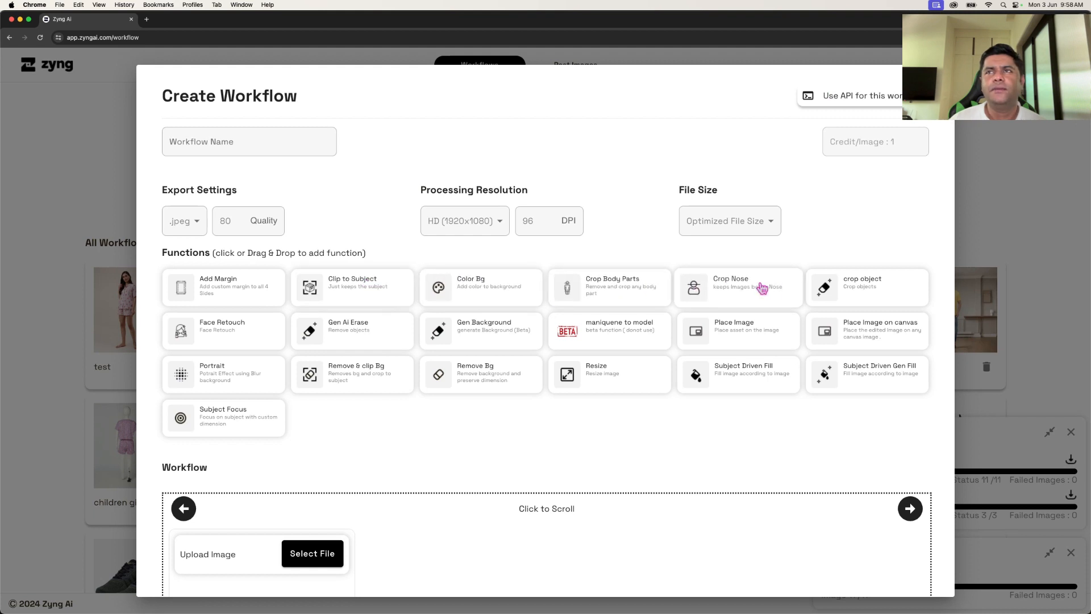
left_click(855, 290)
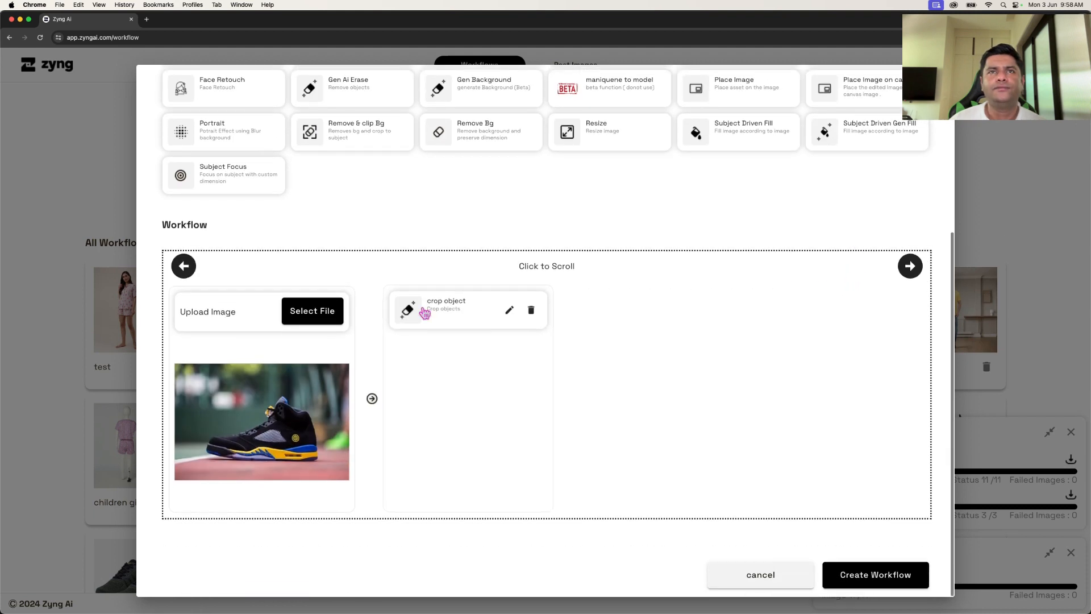
left_click(534, 309)
Replace the workflow's sneaker image with the photo of a man in a navy Puma T-shirt from Image samples.
scroll(519, 293, "up", 5)
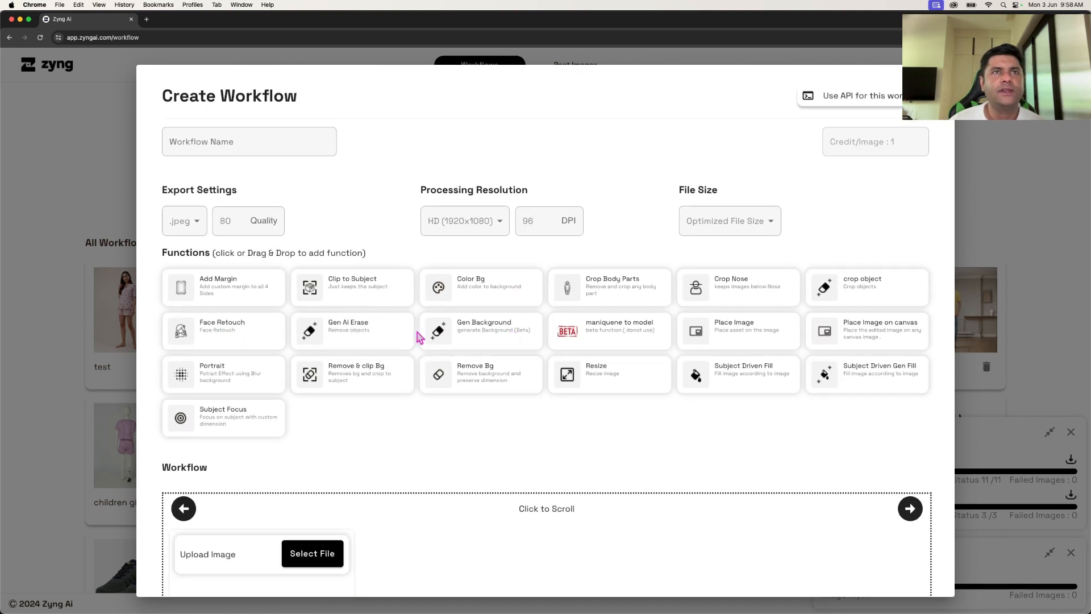
scroll(360, 319, "down", 2)
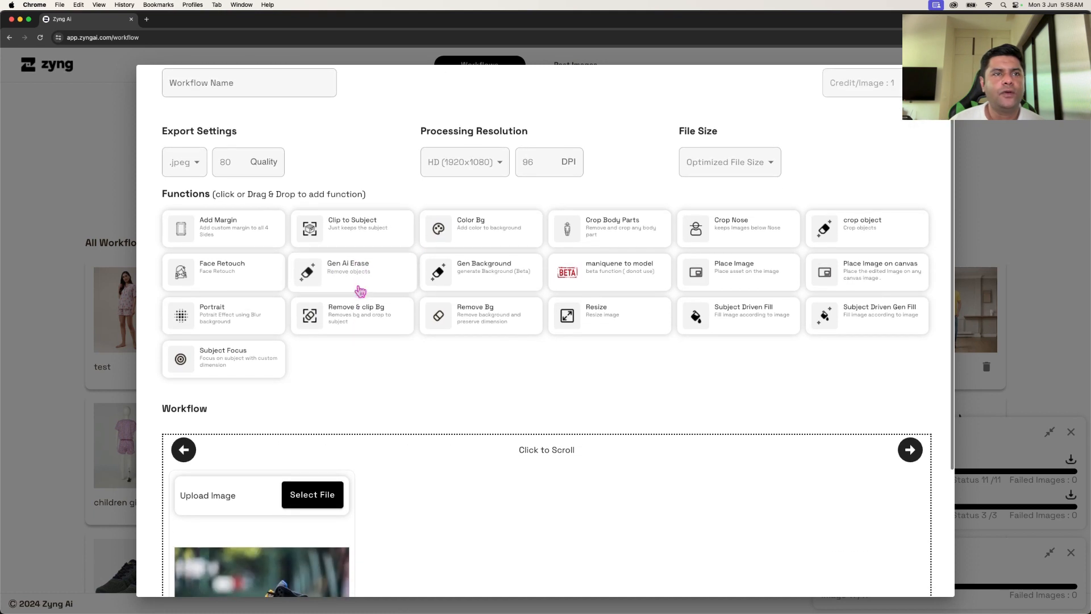
scroll(353, 305, "down", 3)
scroll(353, 304, "up", 1)
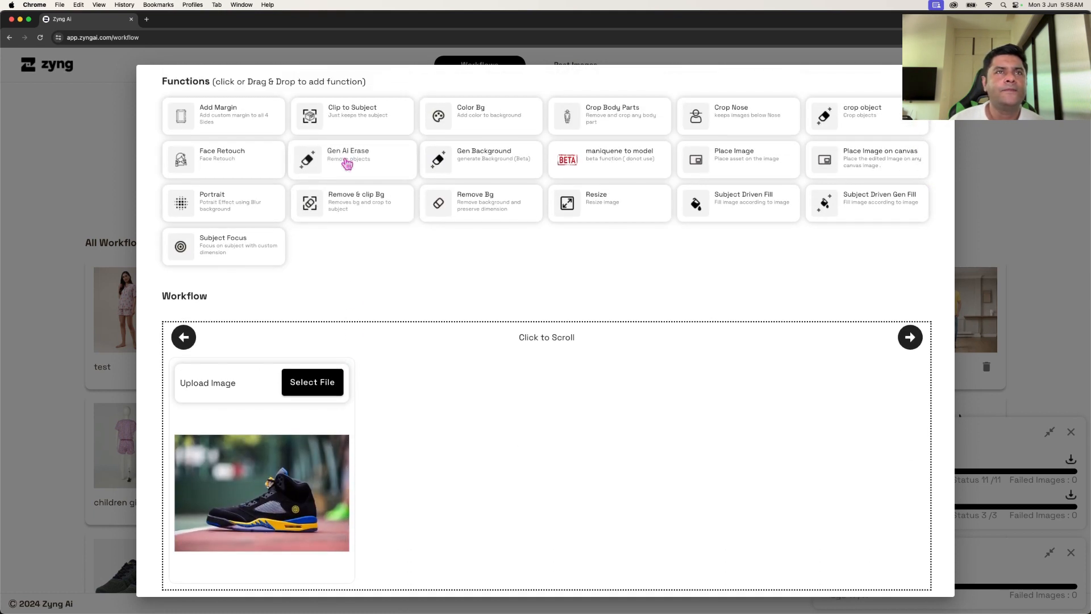
left_click(309, 382)
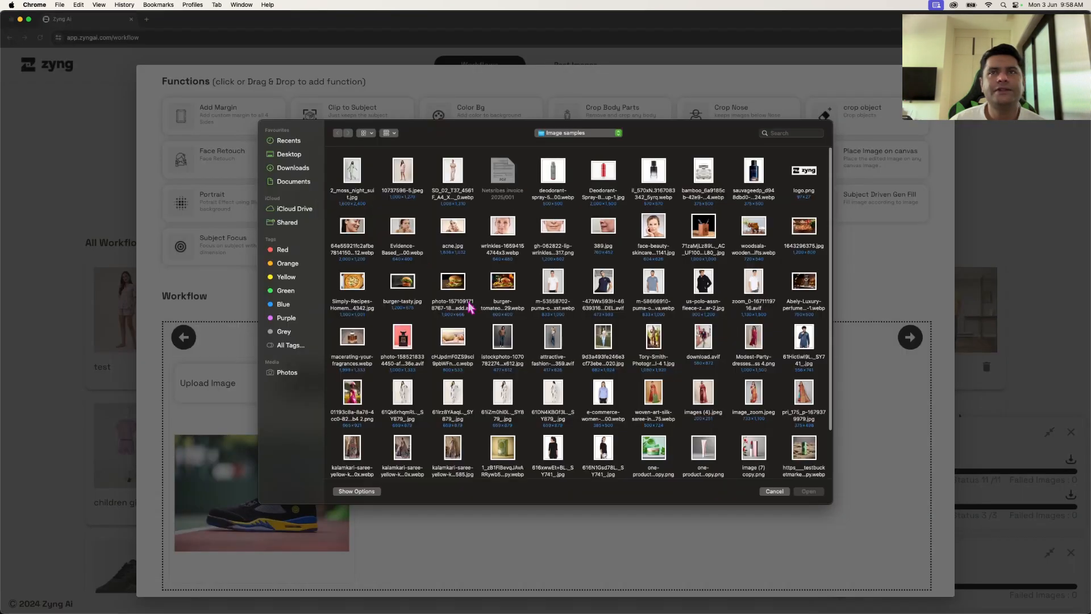
left_click(613, 283)
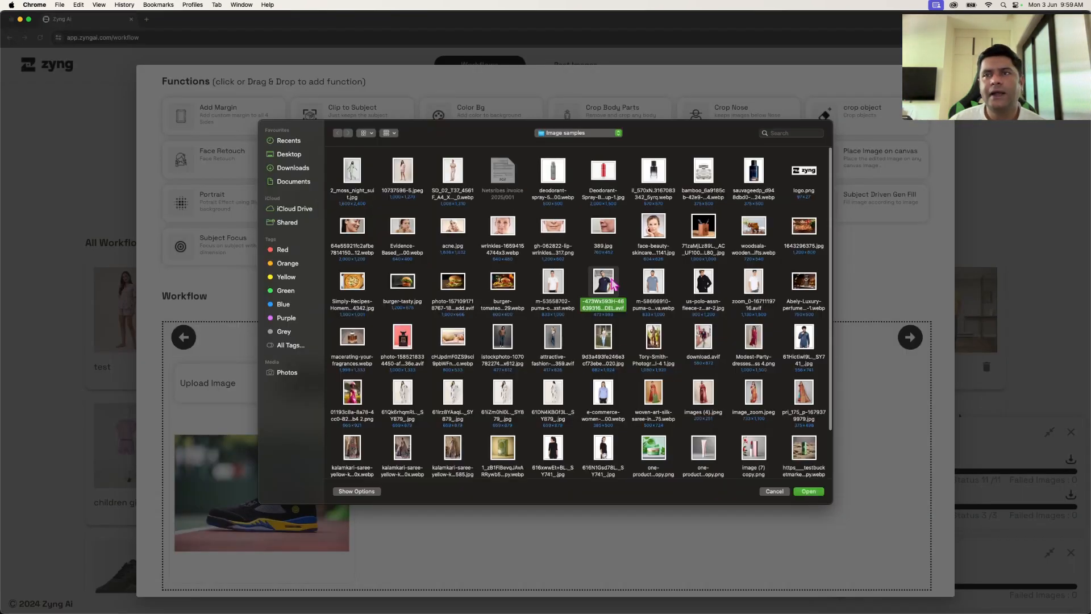
left_click(815, 494)
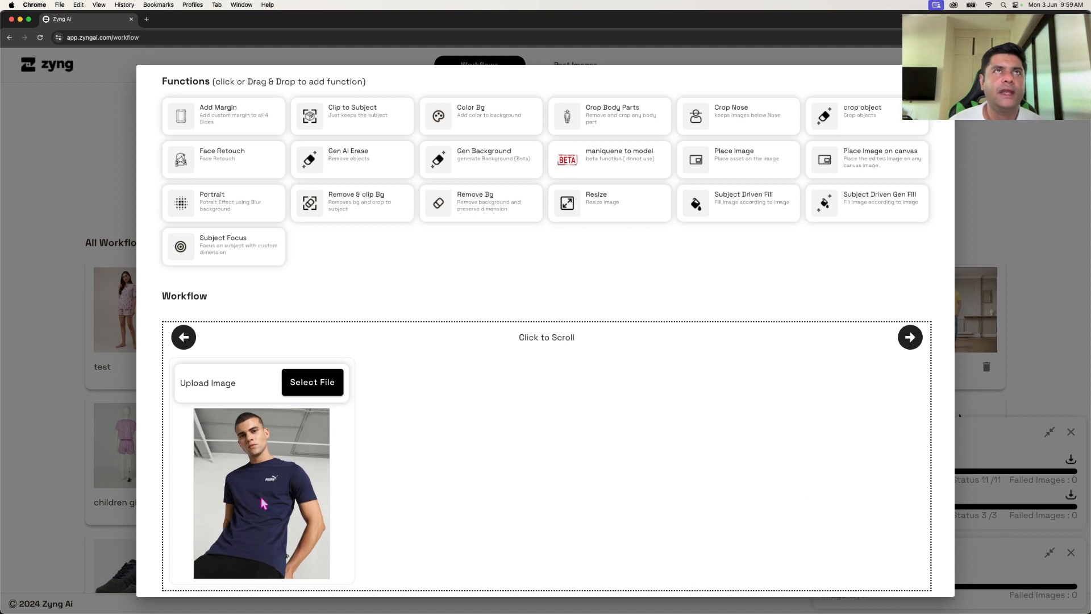
Add Gen Ai Erase to remove "logo and text", with Rectangle around object, low strictness and count All, and save the parameters.
left_click(308, 164)
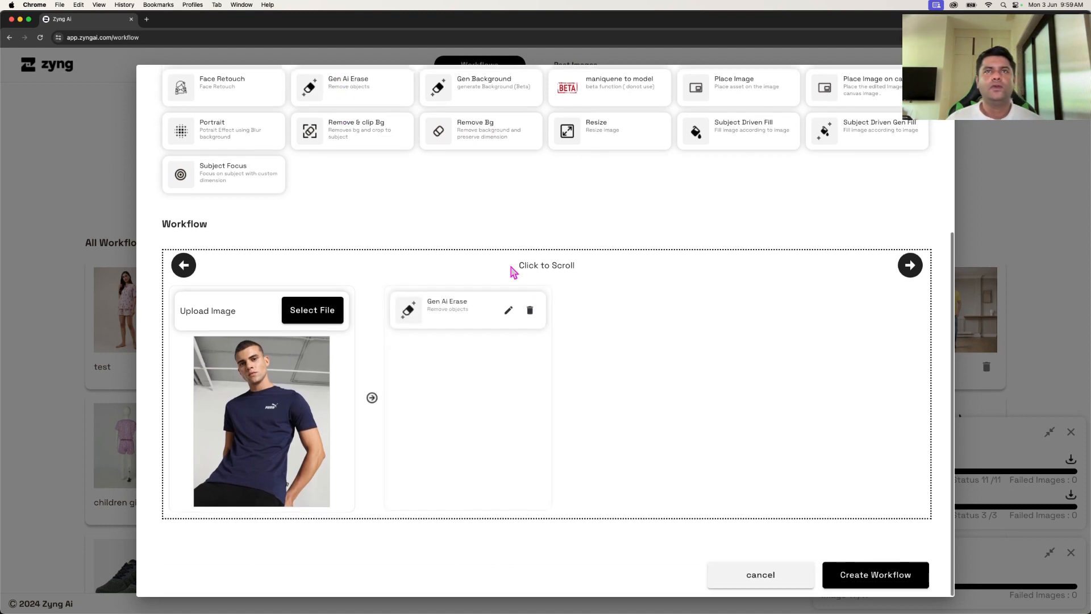
left_click(507, 303)
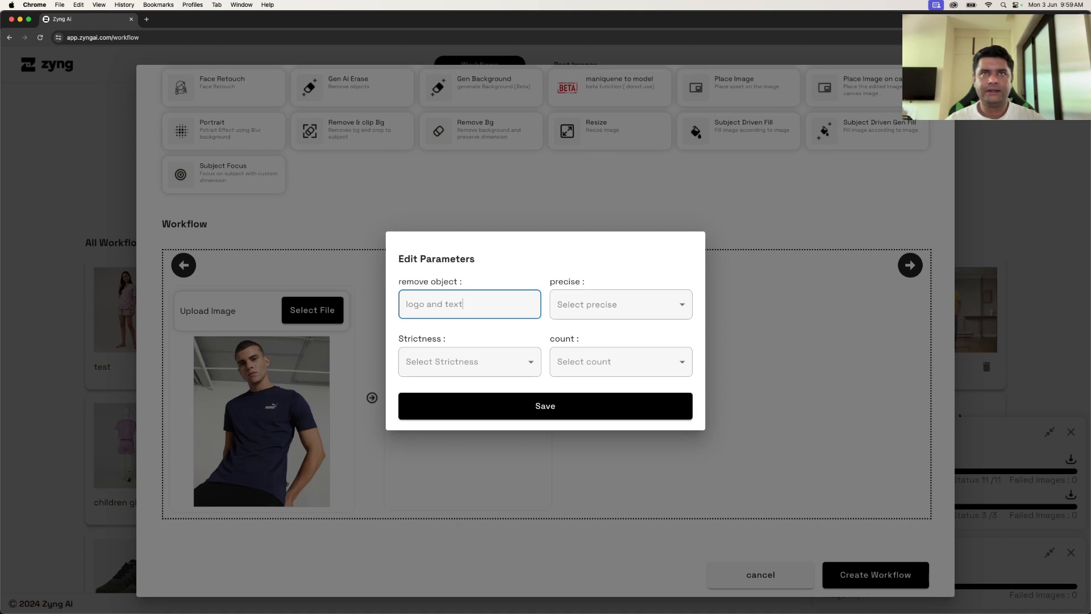
left_click(638, 310)
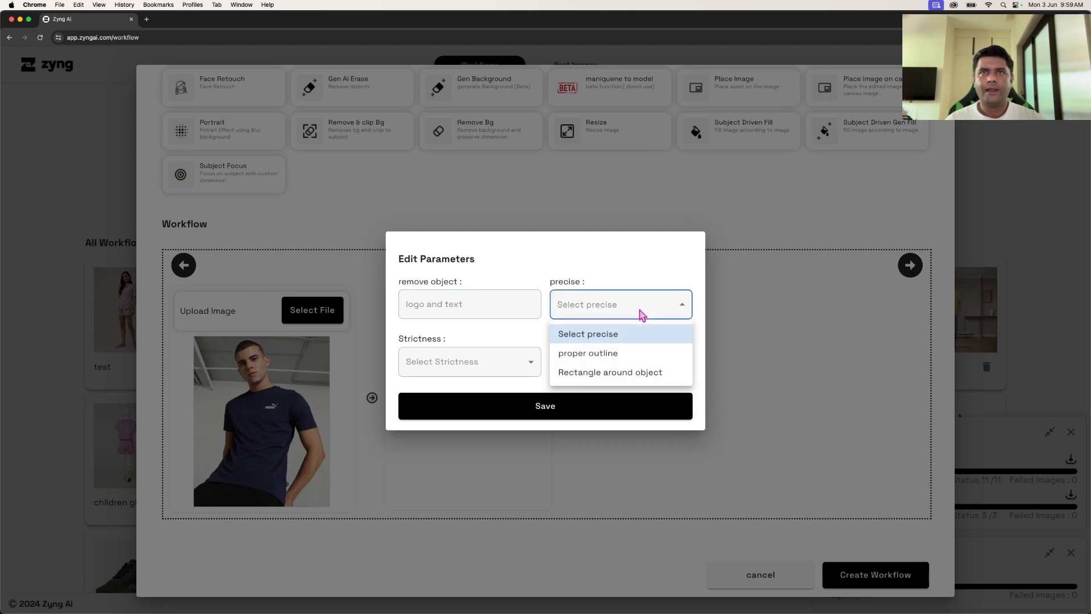
left_click(628, 370)
left_click(463, 358)
left_click(451, 412)
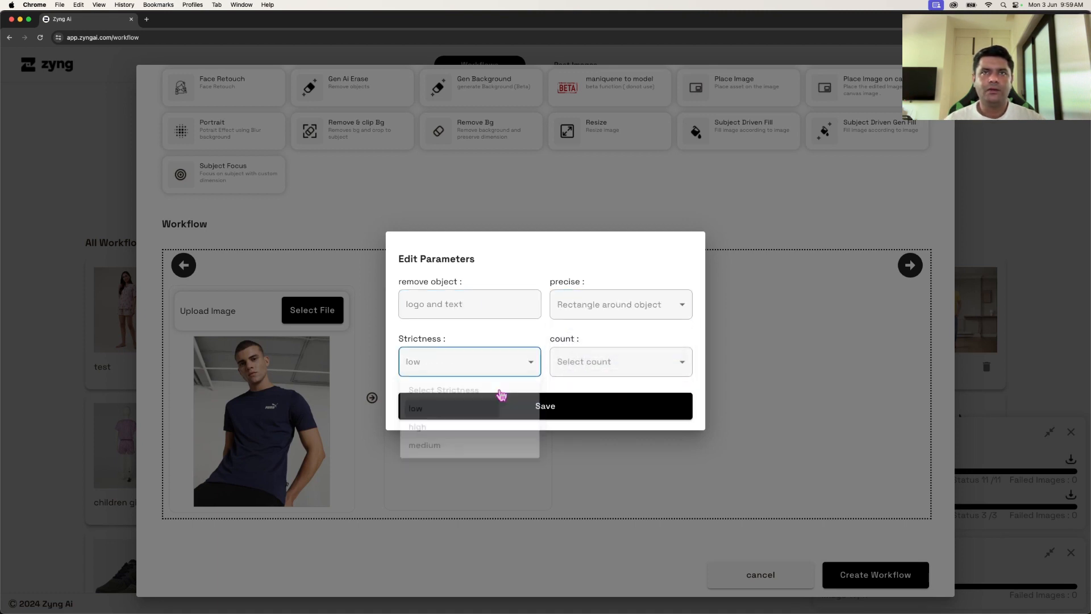
left_click(559, 364)
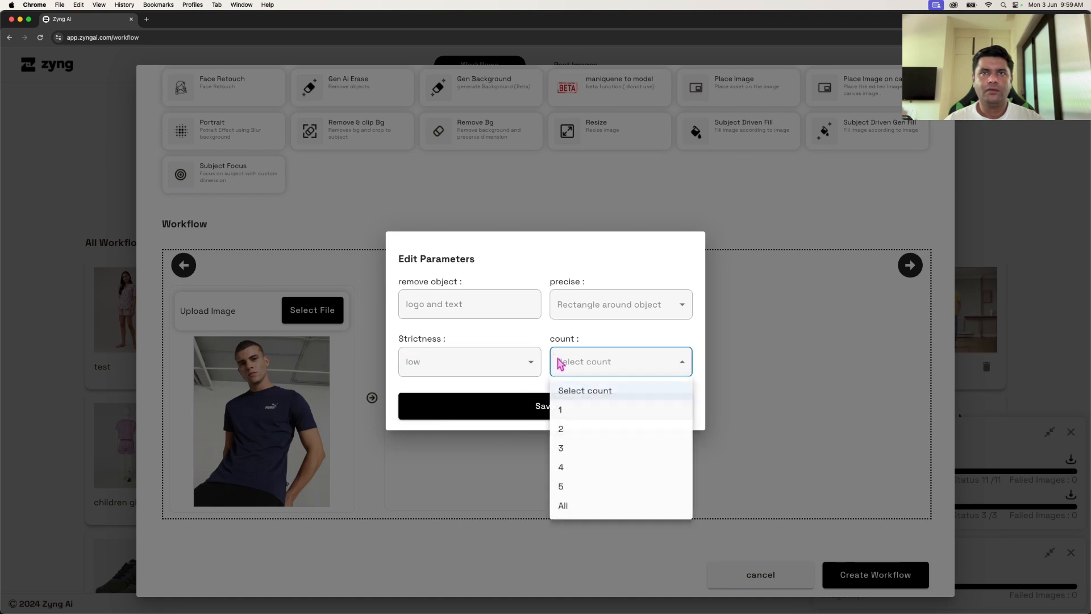
left_click(562, 506)
left_click(540, 414)
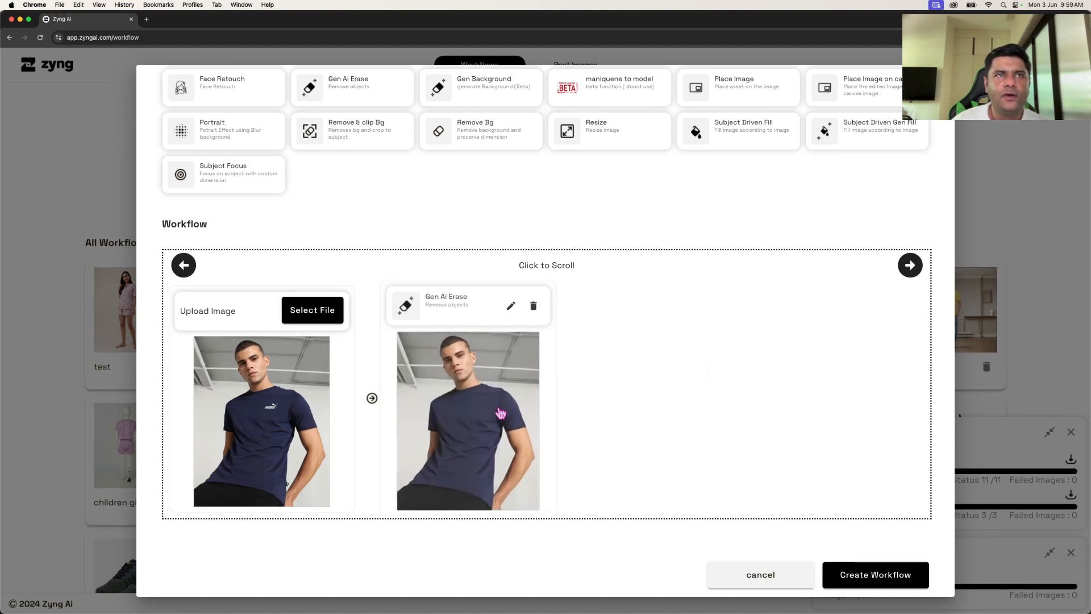
Replace the workflow's image with the photo of a man in a blue-grey Puma T-shirt from Image samples.
left_click(316, 312)
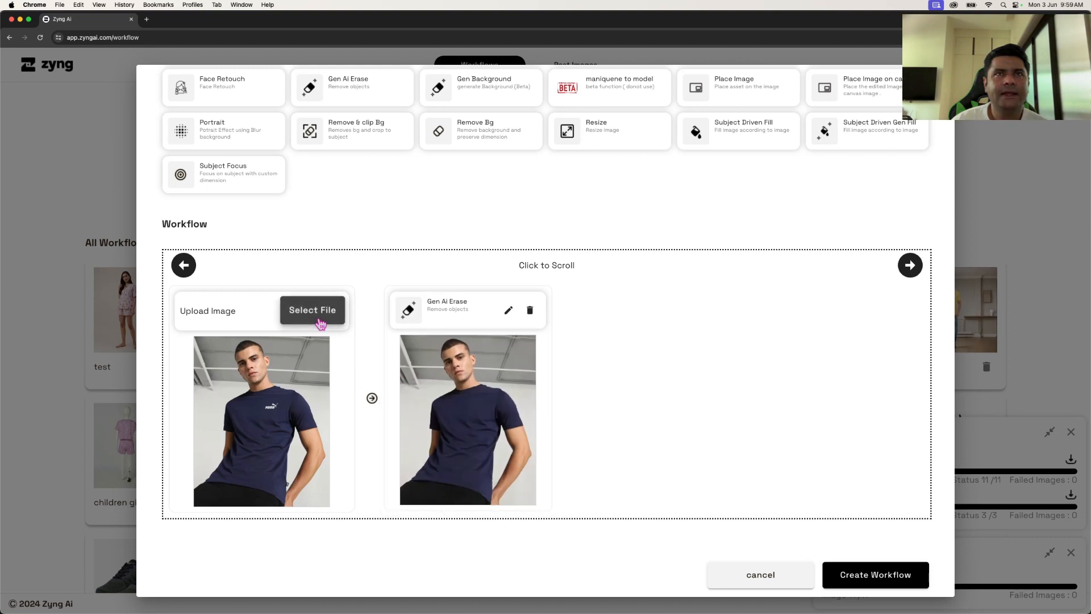
left_click(653, 285)
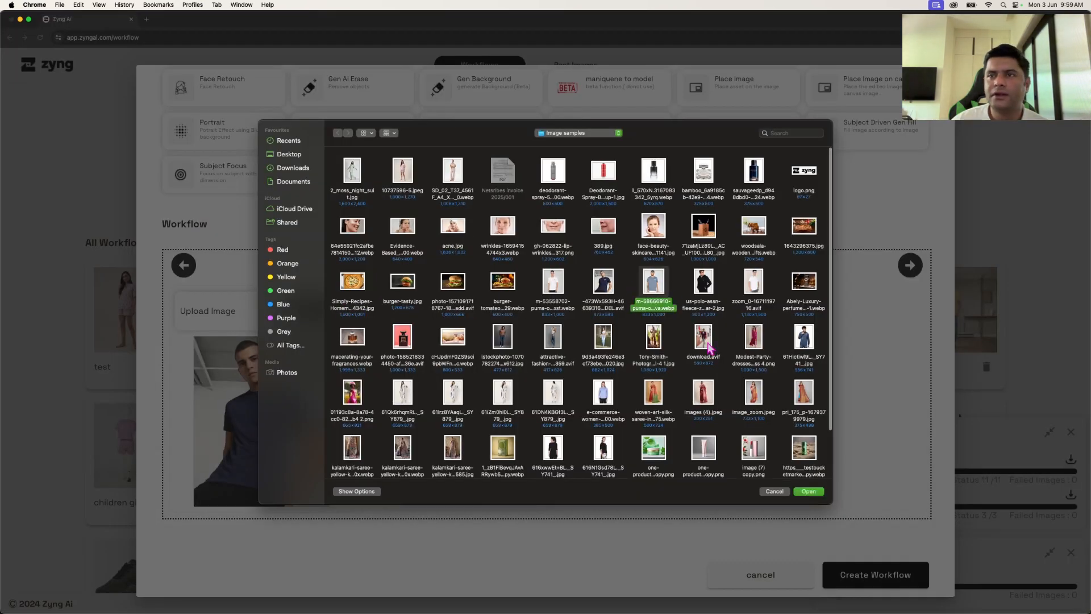
left_click(808, 491)
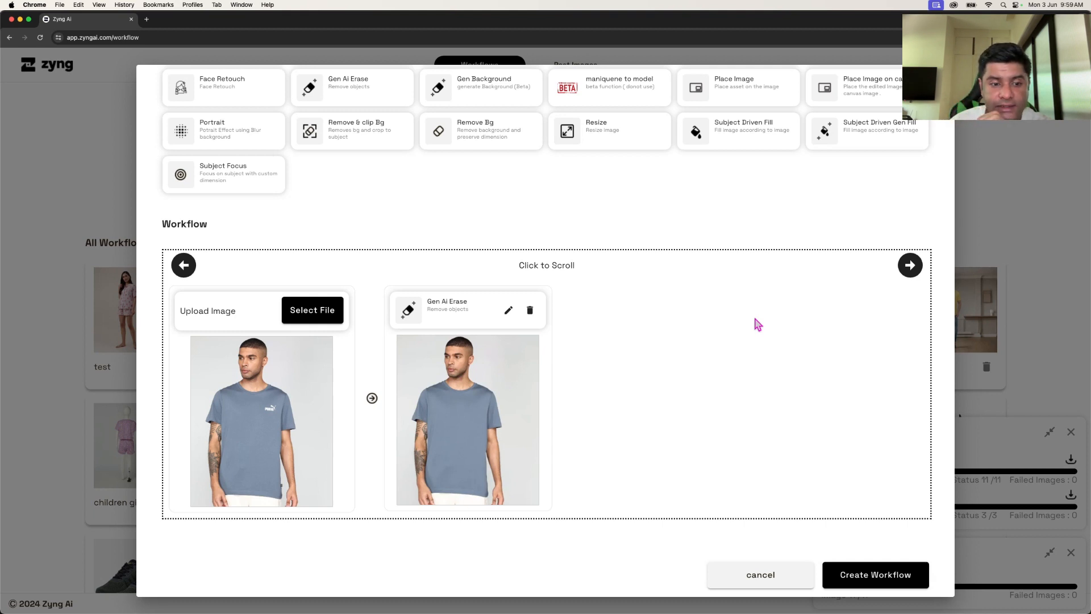
Replace the workflow's image with the photo of a man in a black zip hoodie from Image samples.
left_click(323, 316)
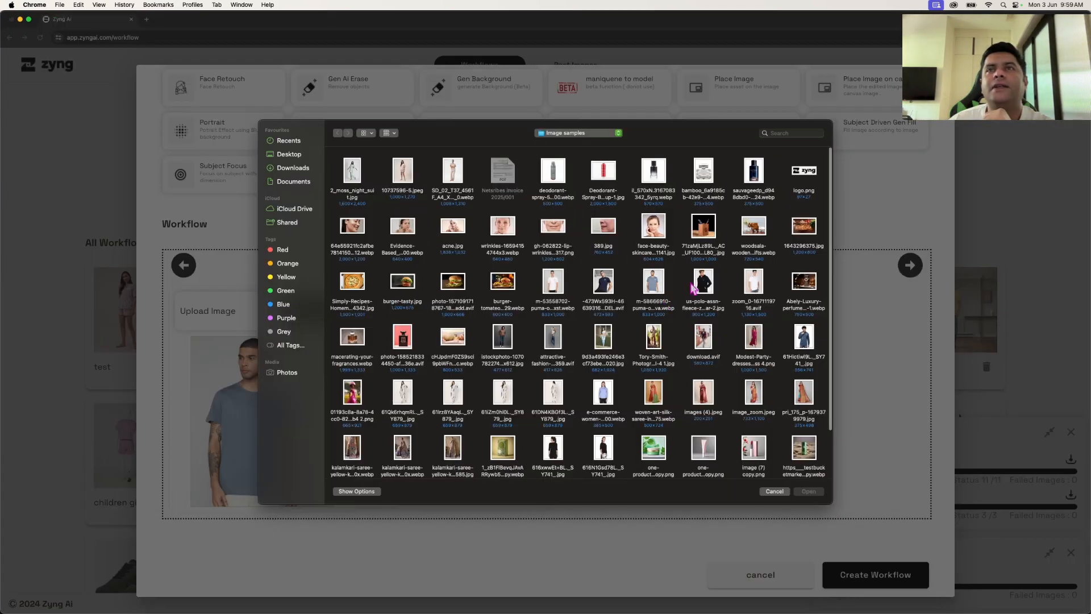
left_click(699, 291)
left_click(808, 491)
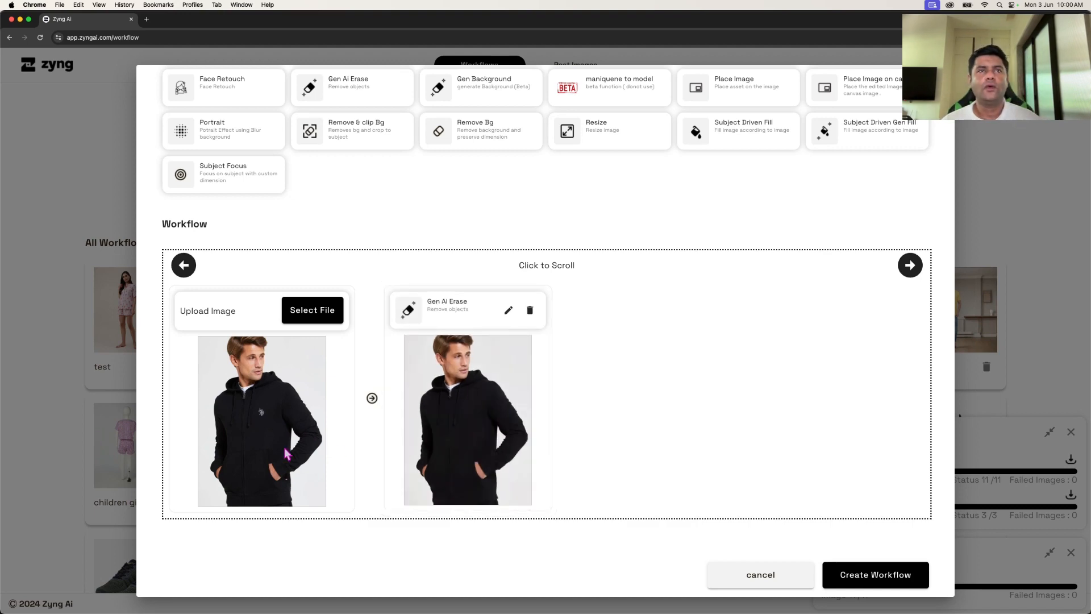
Replace the workflow's image with the close-up of a smiling woman with acne on her cheek from Image samples.
scroll(301, 256, "up", 5)
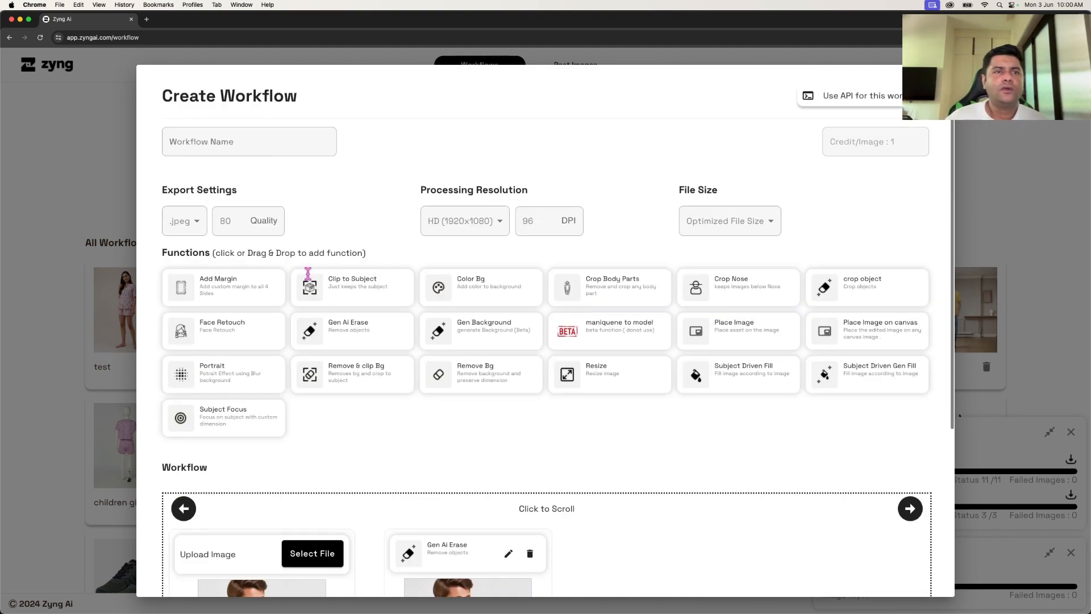
scroll(321, 494, "down", 2)
left_click(328, 485)
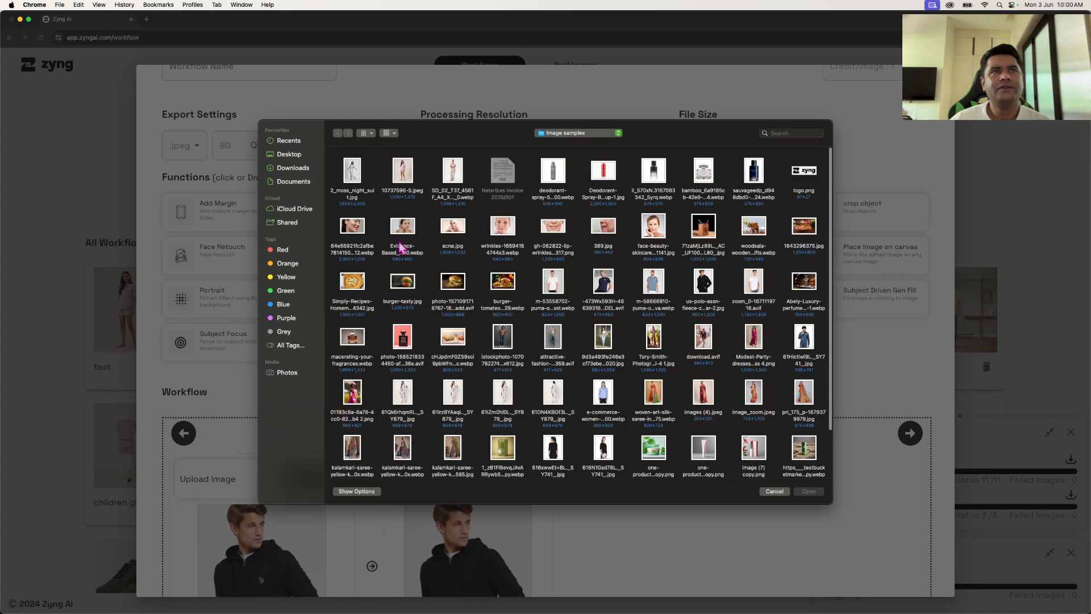
left_click(352, 228)
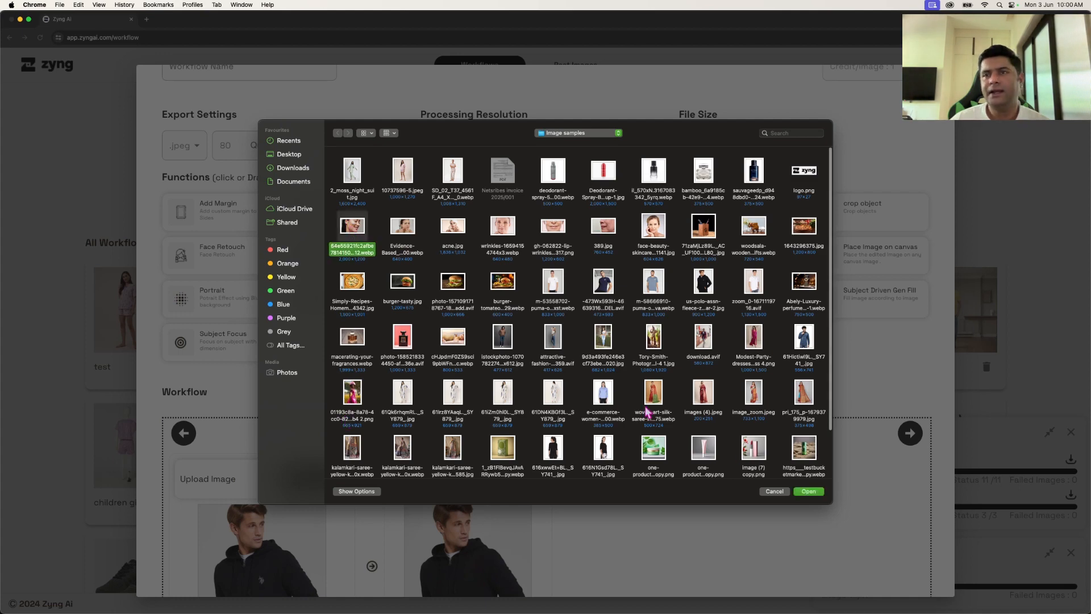
left_click(809, 492)
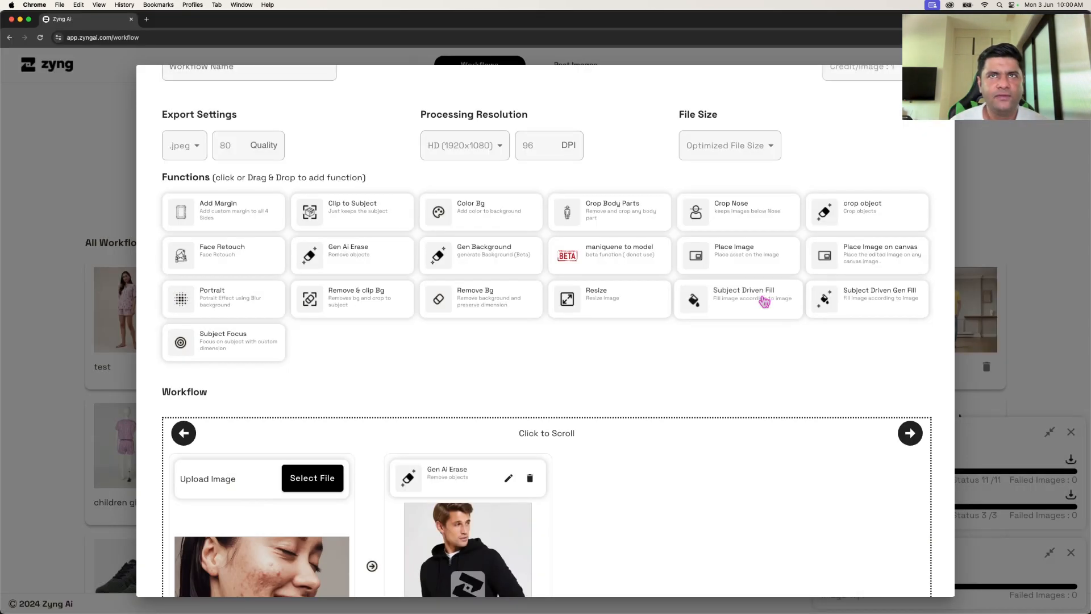
scroll(742, 298, "down", 3)
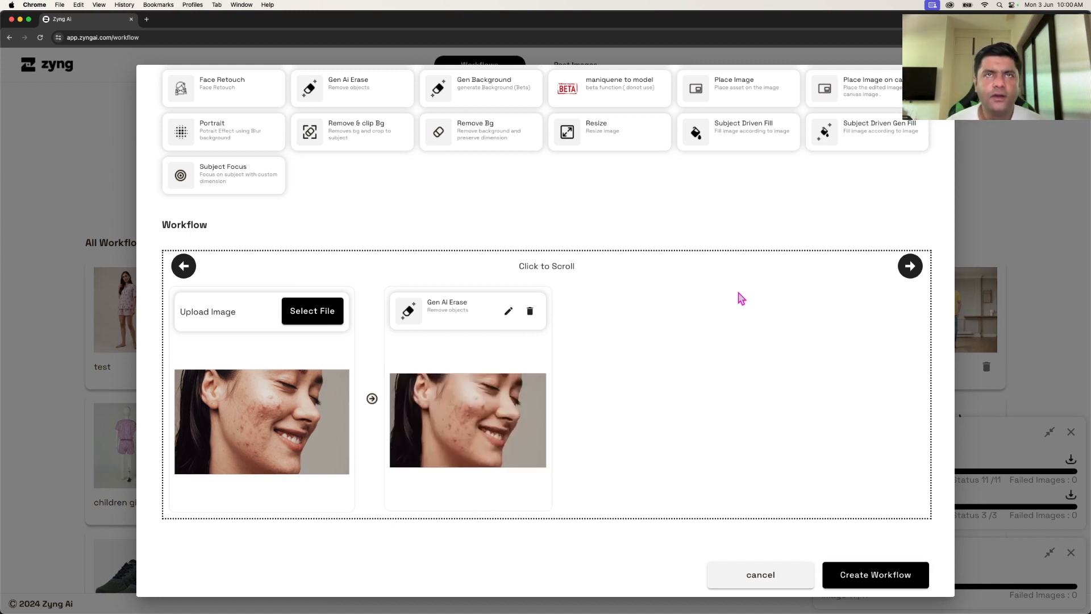
Delete Gen Ai Erase from the workflow and add the Face Retouch function in its place.
left_click(530, 311)
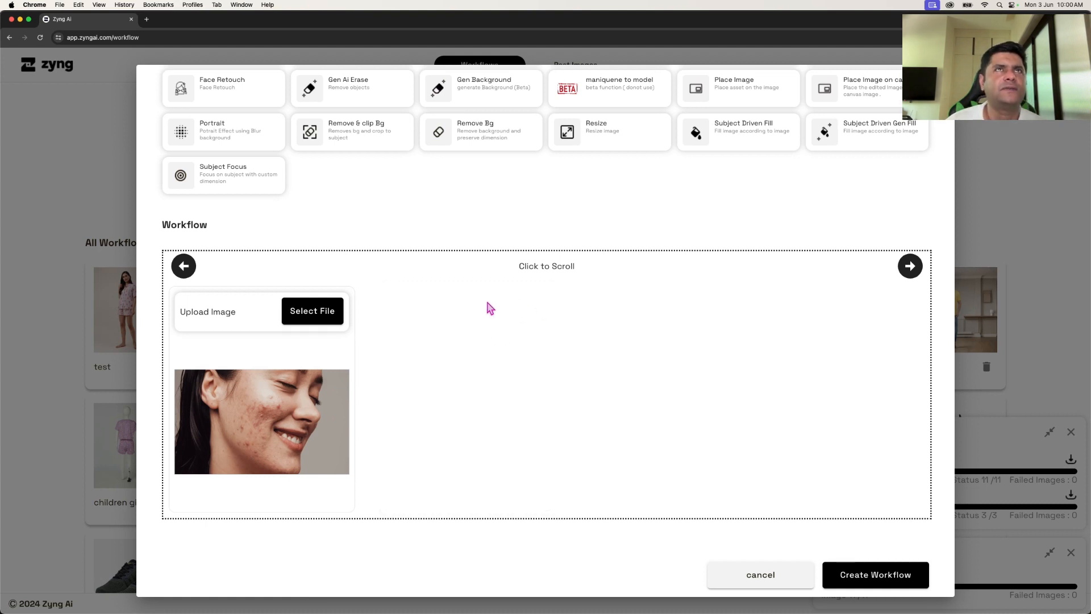
scroll(268, 273, "up", 3)
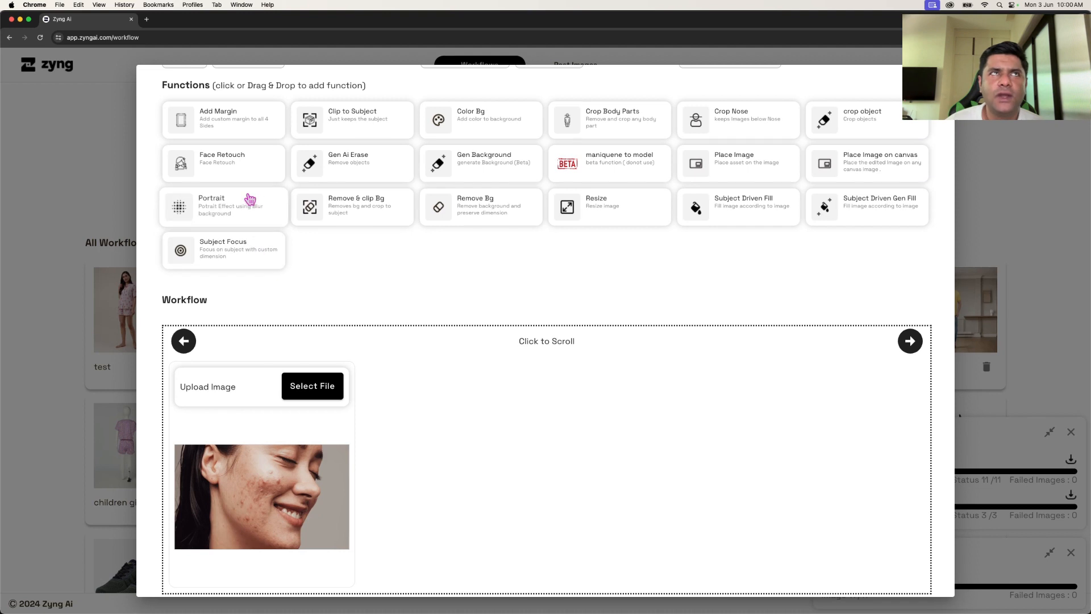
left_click(243, 173)
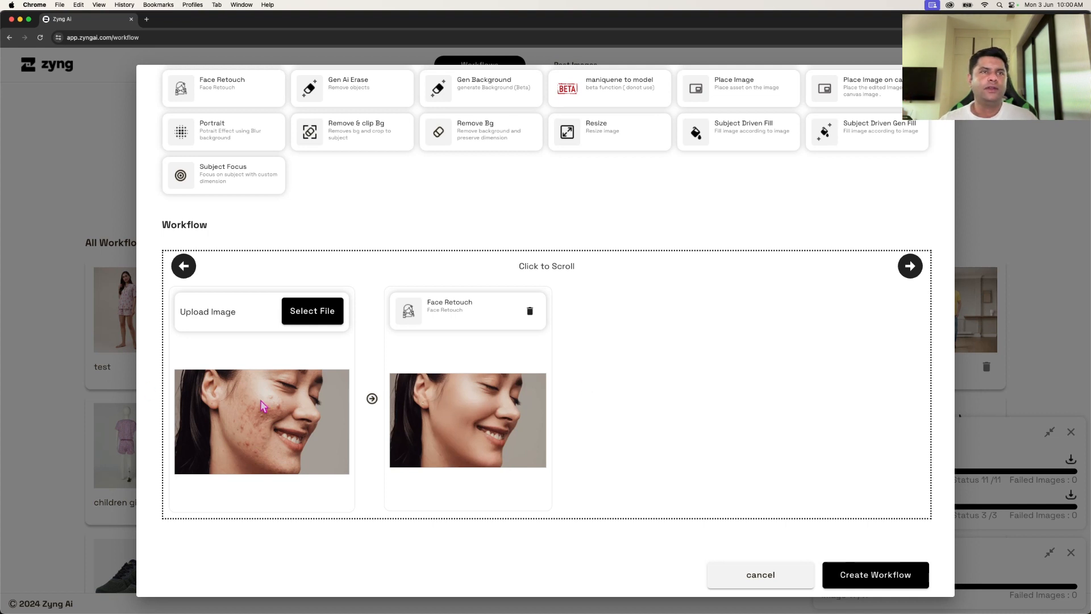
Replace the workflow's image with the face-beauty-skincare portrait of a woman resting her cheek on her hand.
left_click(312, 312)
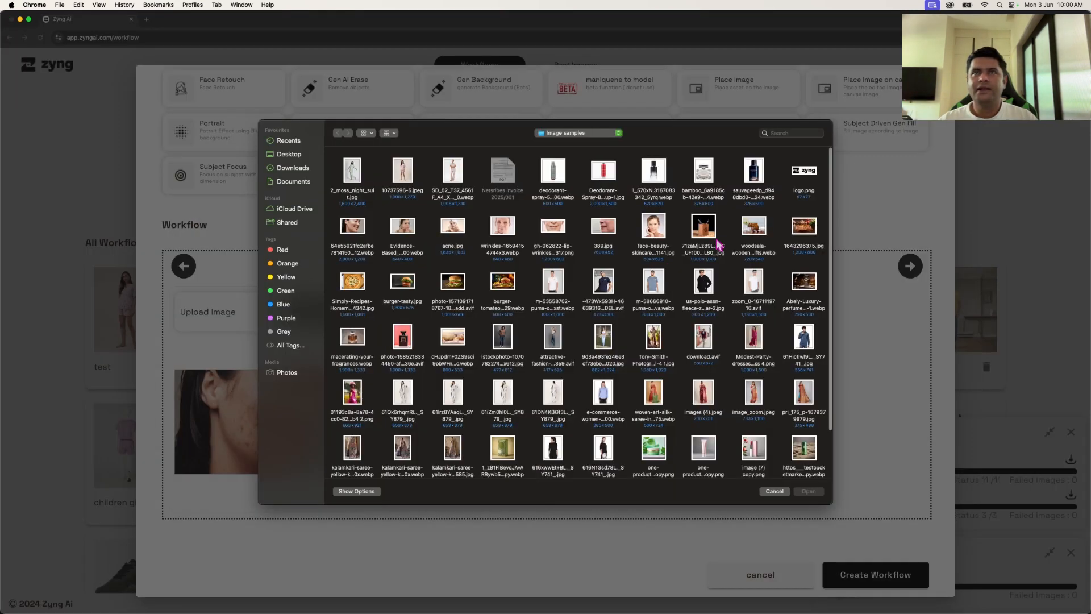
left_click(814, 492)
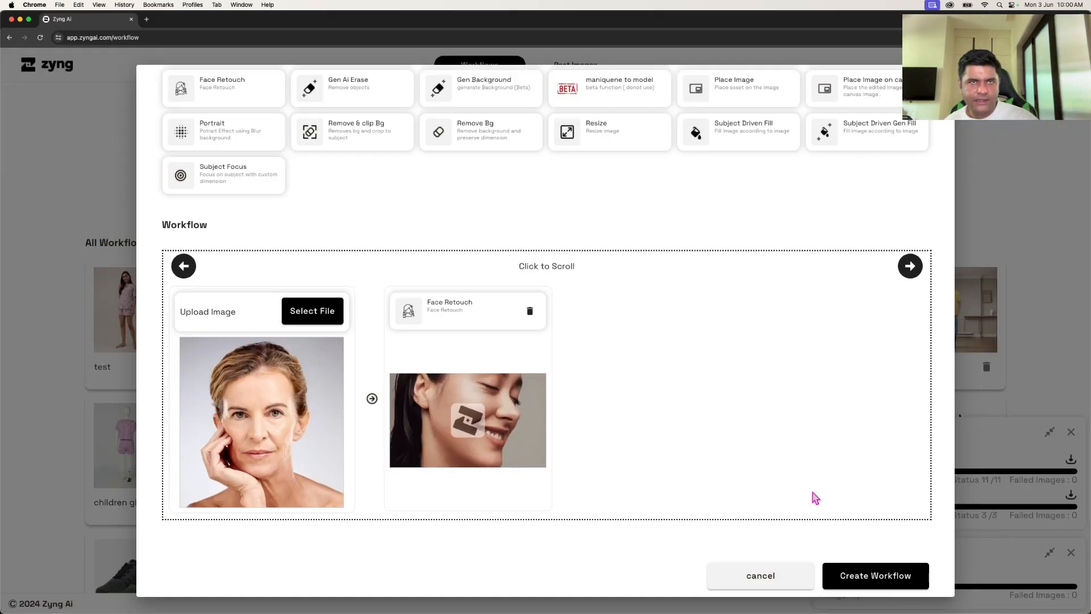
Examine the skin in the Face Retouch result closely against the original portrait.
scroll(816, 493, "up", 4)
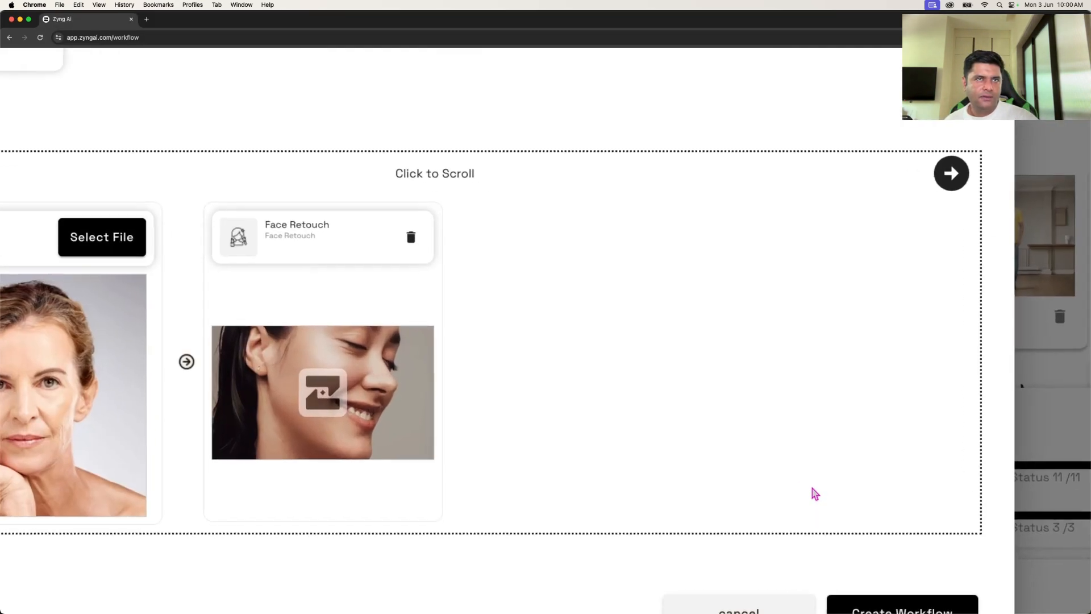
scroll(816, 493, "left", 2)
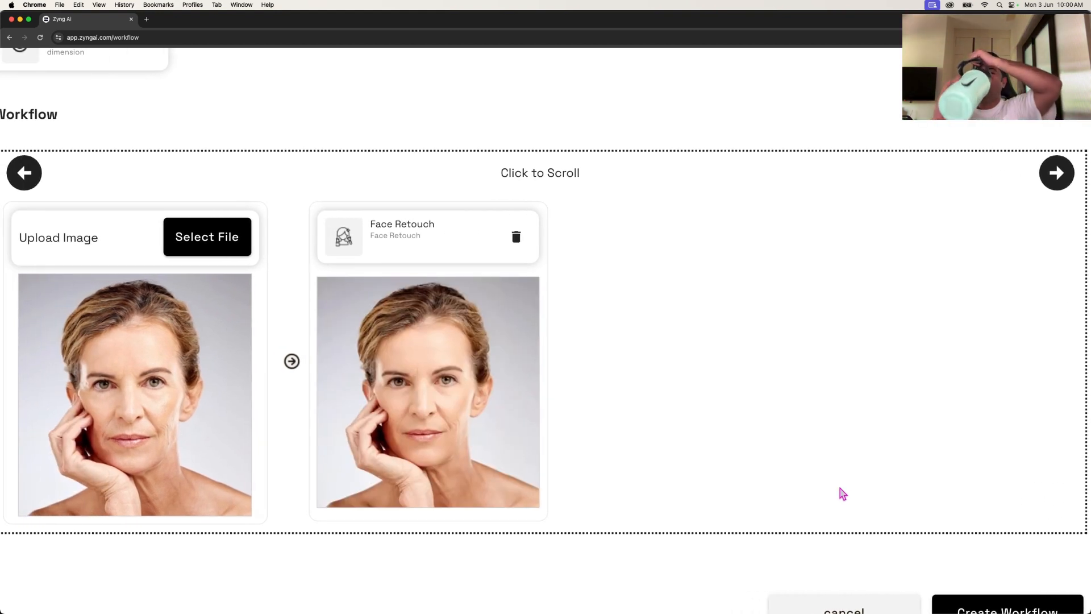
scroll(843, 494, "down", 1)
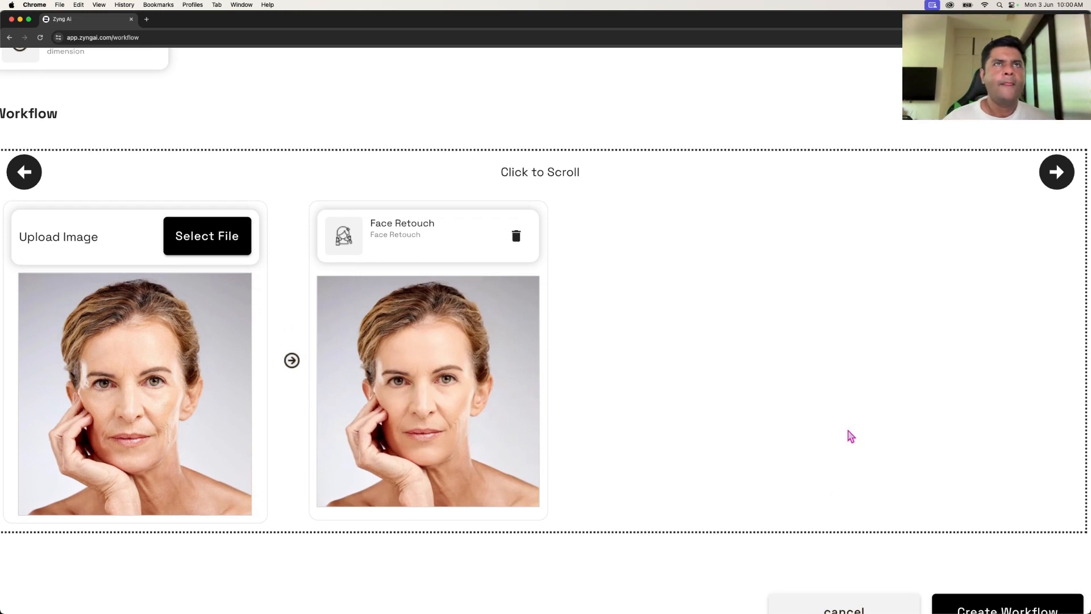
scroll(704, 360, "down", 5)
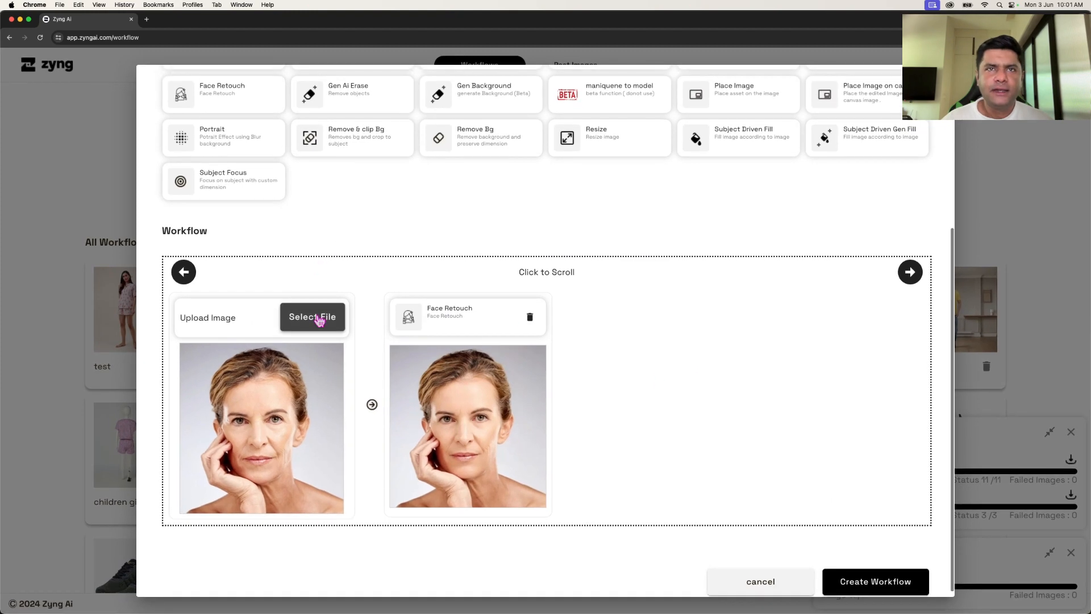
scroll(492, 453, "up", 5)
scroll(480, 424, "left", 2)
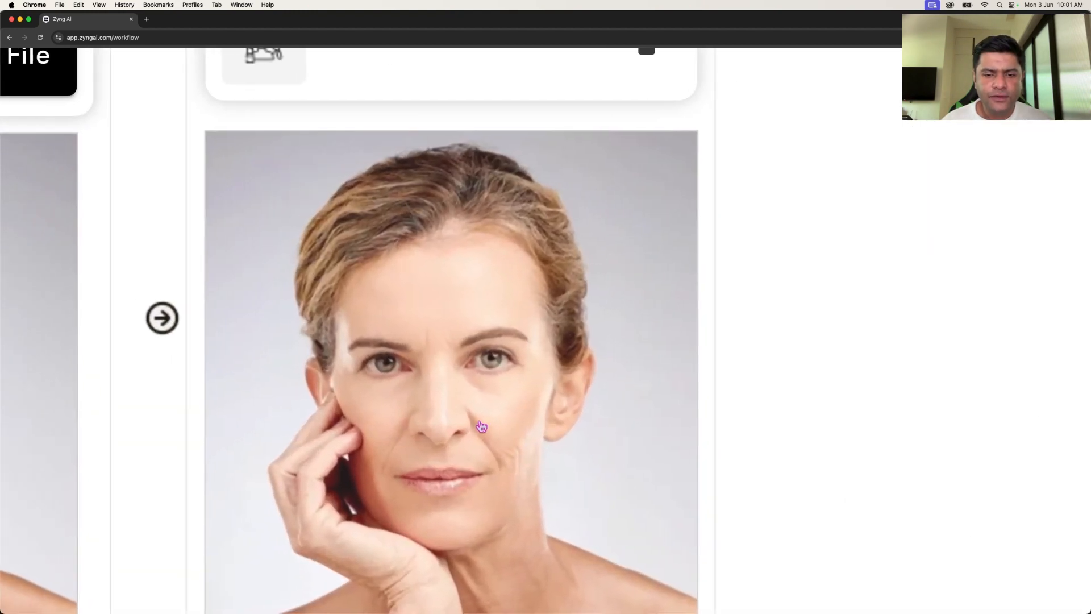
scroll(500, 409, "left", 5)
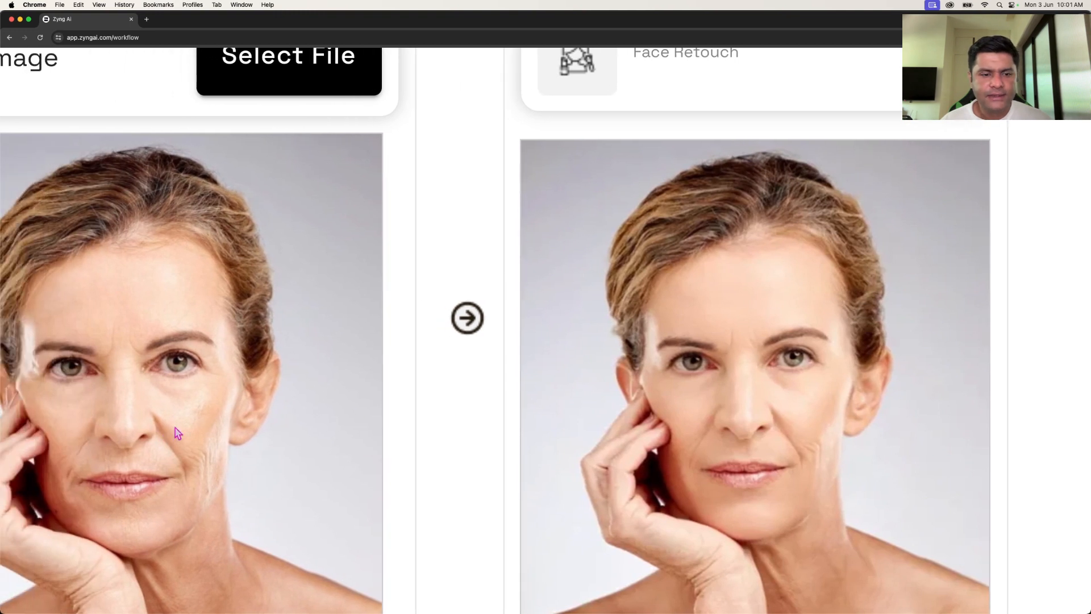
scroll(176, 426, "down", 2)
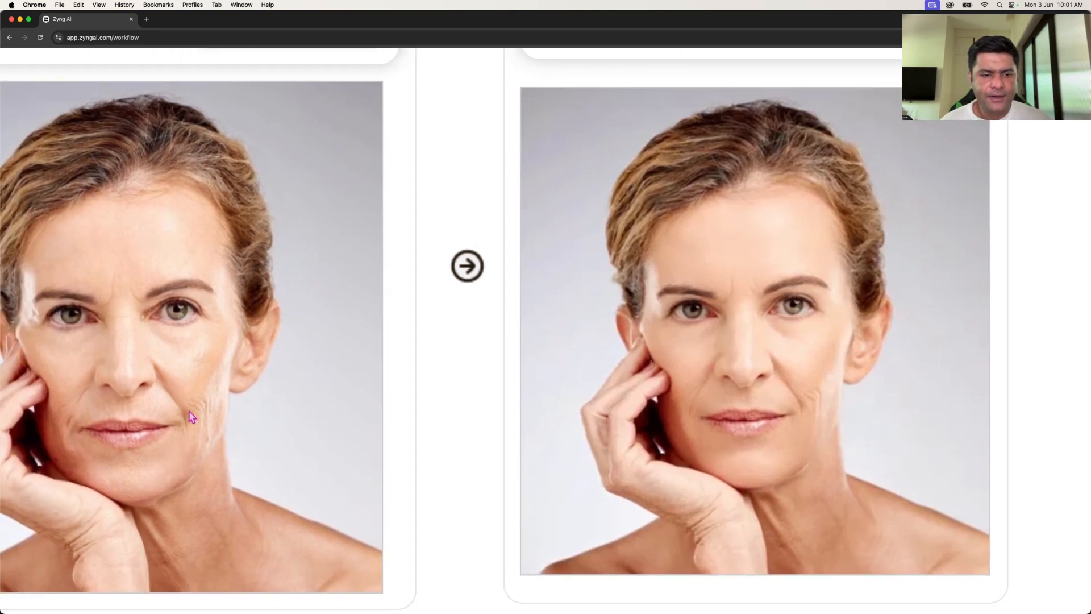
scroll(181, 352, "down", 2)
scroll(795, 290, "down", 5)
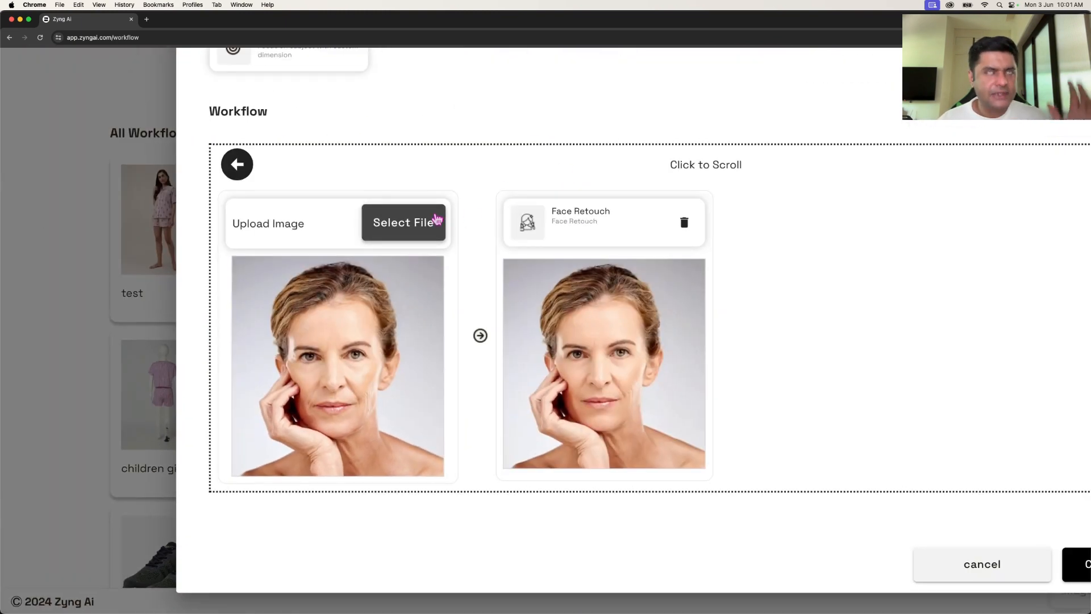
Add the Remove Bg function after Face Retouch in the workflow.
scroll(435, 222, "down", 5)
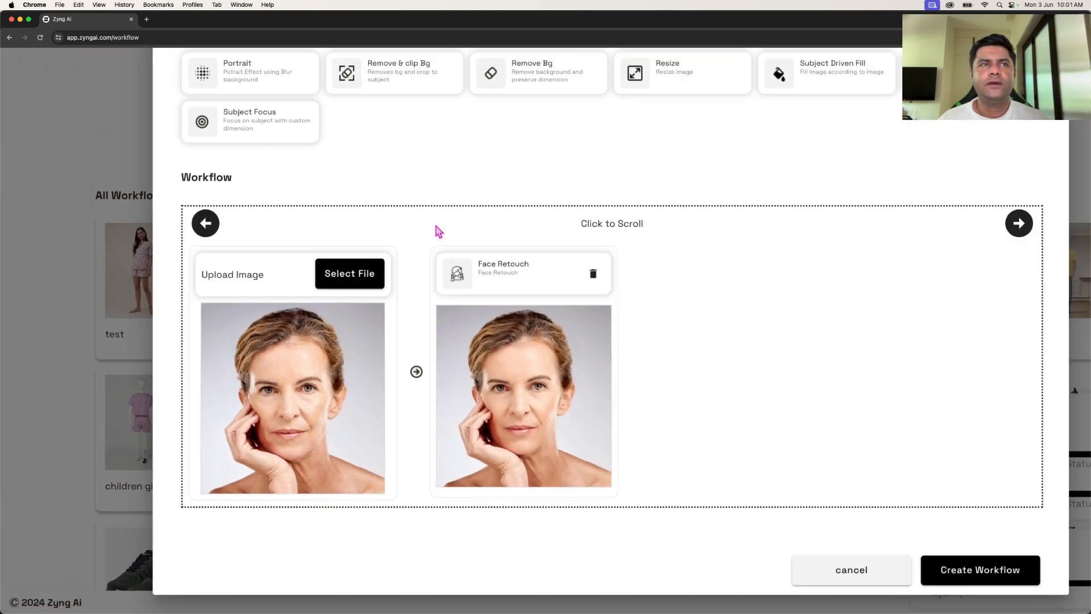
scroll(414, 171, "up", 3)
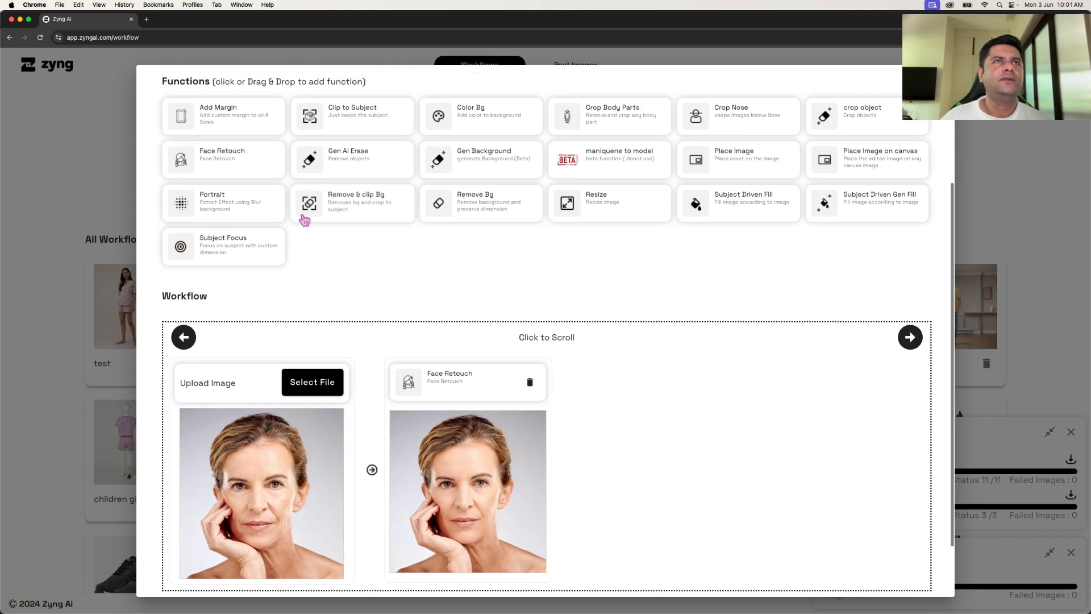
mouse_move(524, 204)
left_mouse_down()
mouse_move(414, 409)
mouse_move(730, 408)
left_mouse_up()
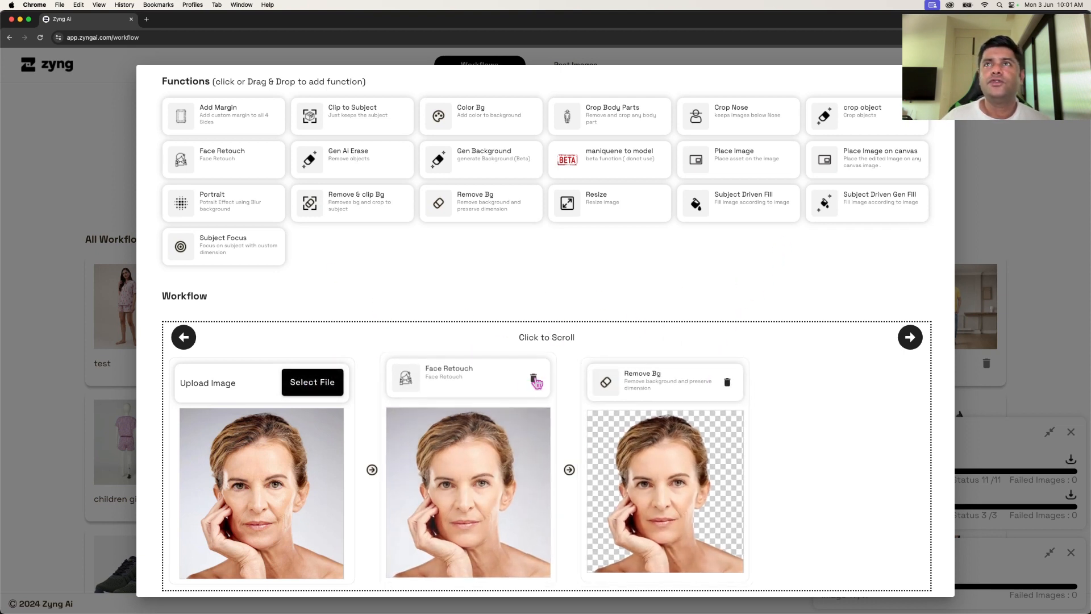
Replace the workflow's image with the Coco Chanel perfume bottle photo and delete the Face Retouch and Remove Bg functions.
left_click(315, 383)
left_click(405, 339)
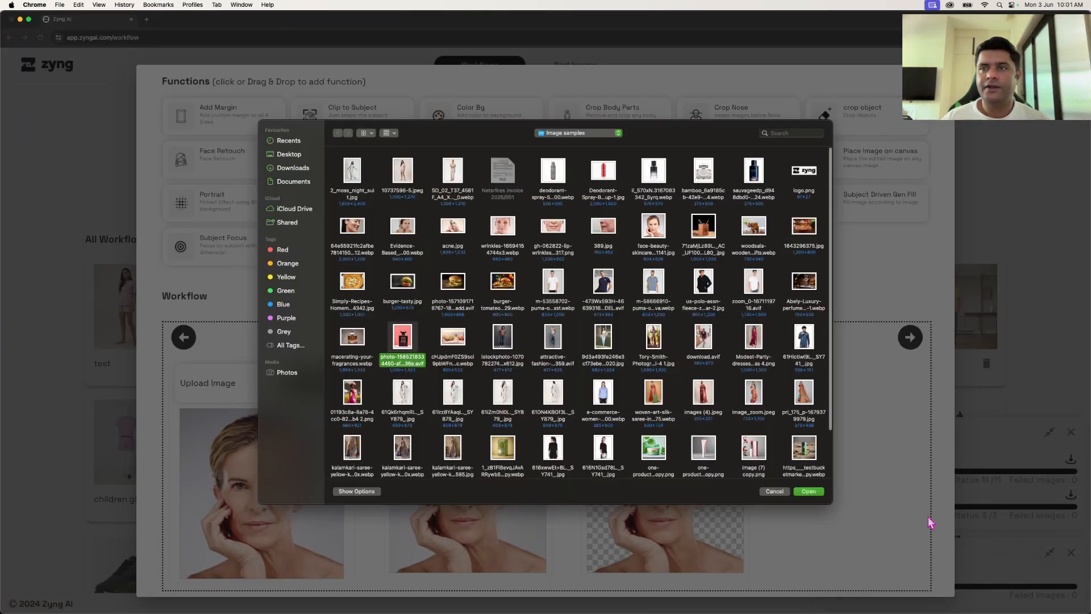
left_click(808, 491)
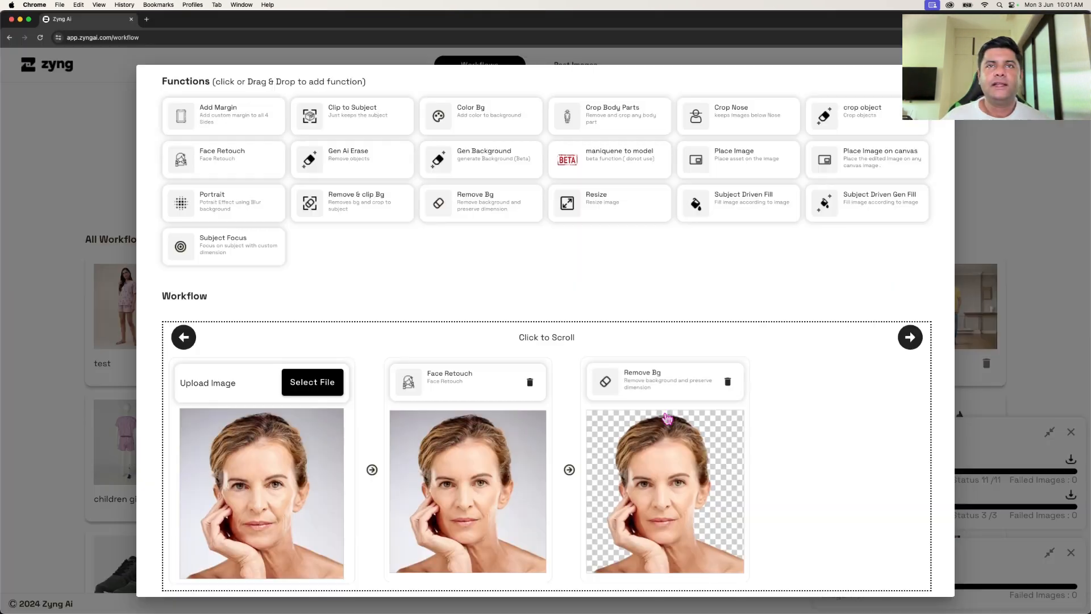
left_click(534, 380)
left_click(535, 380)
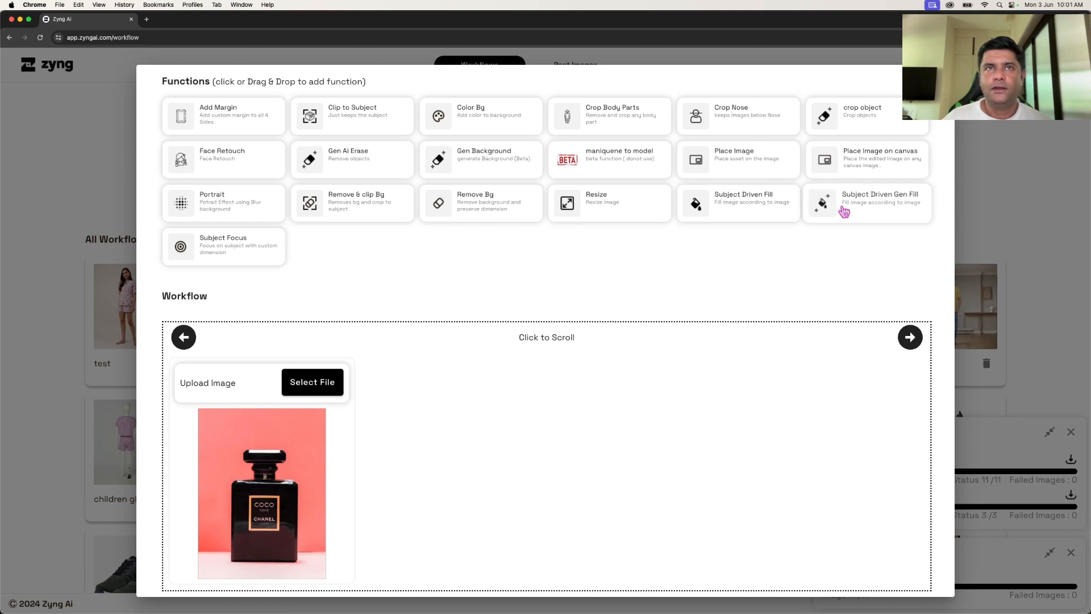
Add Subject Driven Gen Fill to the workflow and set its width to 2000 and height to 1000.
left_click_drag(844, 211, 478, 419)
left_click(504, 382)
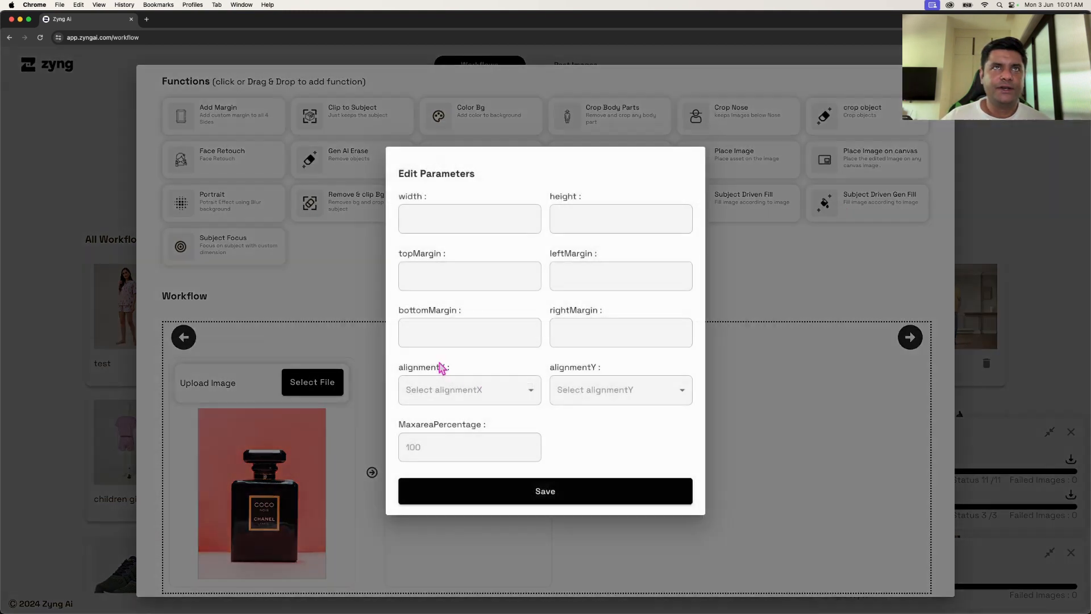
left_click(462, 220)
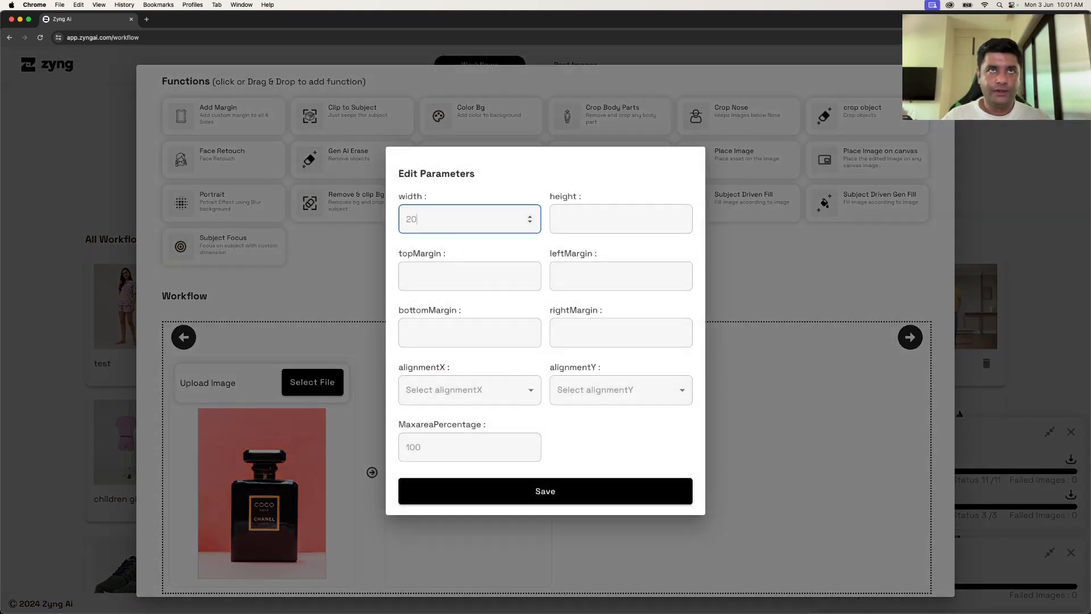
key("Tab")
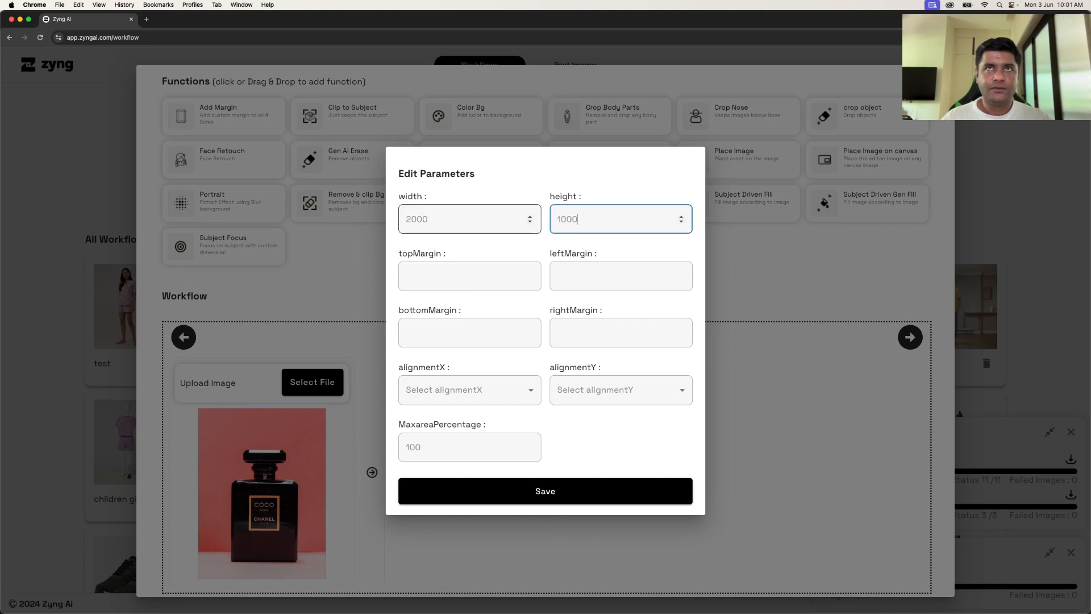
Set the top, left, bottom and right margins of Subject Driven Gen Fill to 10 each.
left_click(458, 274)
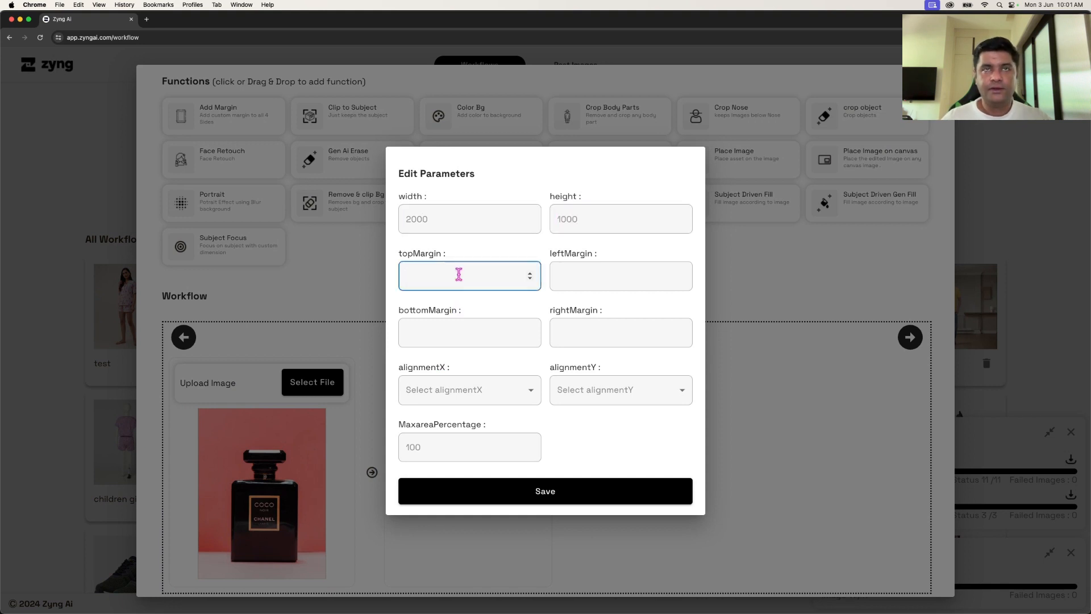
type("10")
key("Tab")
type("10")
key("Tab")
type("10")
key("Tab")
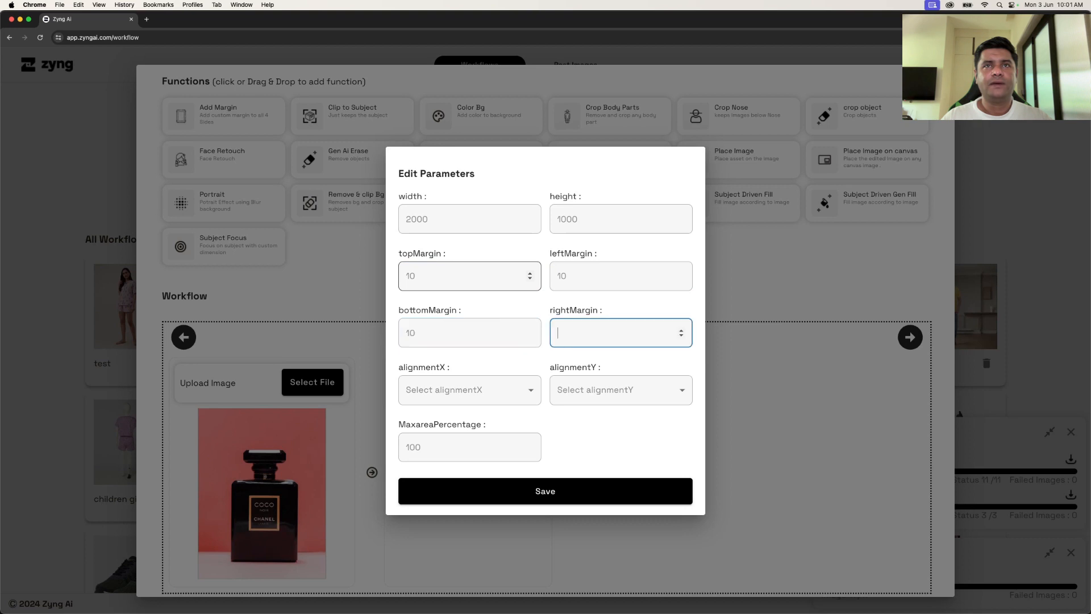
type("10")
key("Tab")
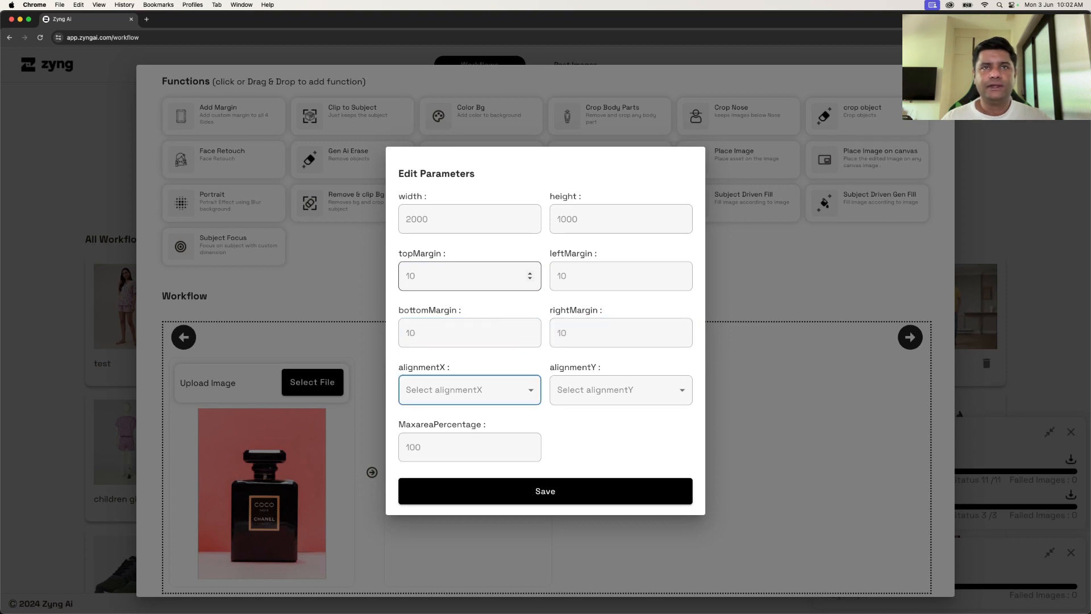
Set both alignmentX and alignmentY of Subject Driven Gen Fill to Center alignment and save the parameters.
left_click(489, 391)
left_click(475, 472)
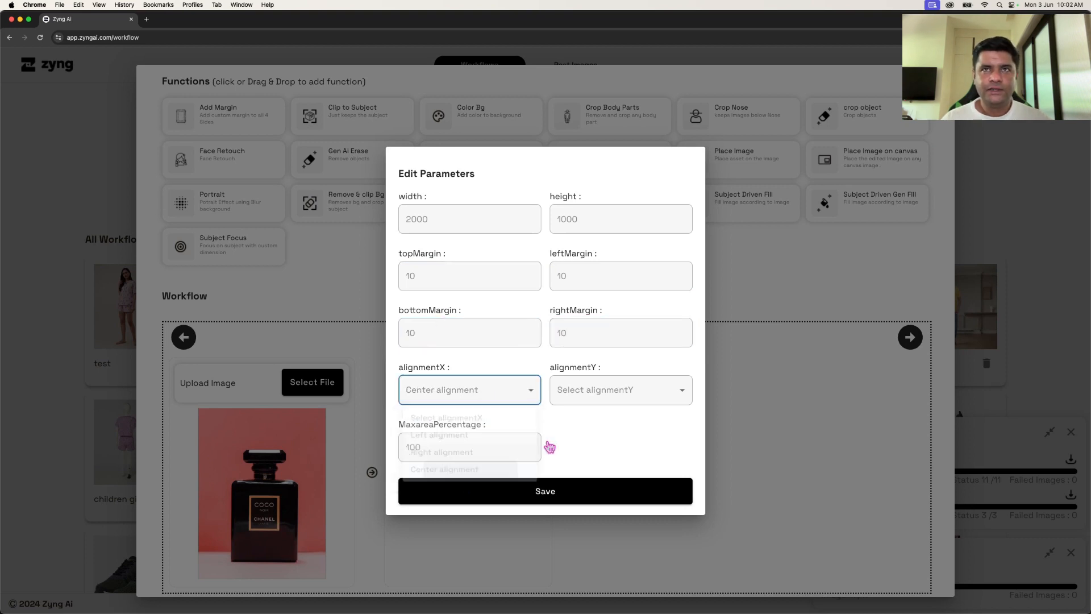
left_click(597, 395)
left_click(575, 475)
left_click(551, 489)
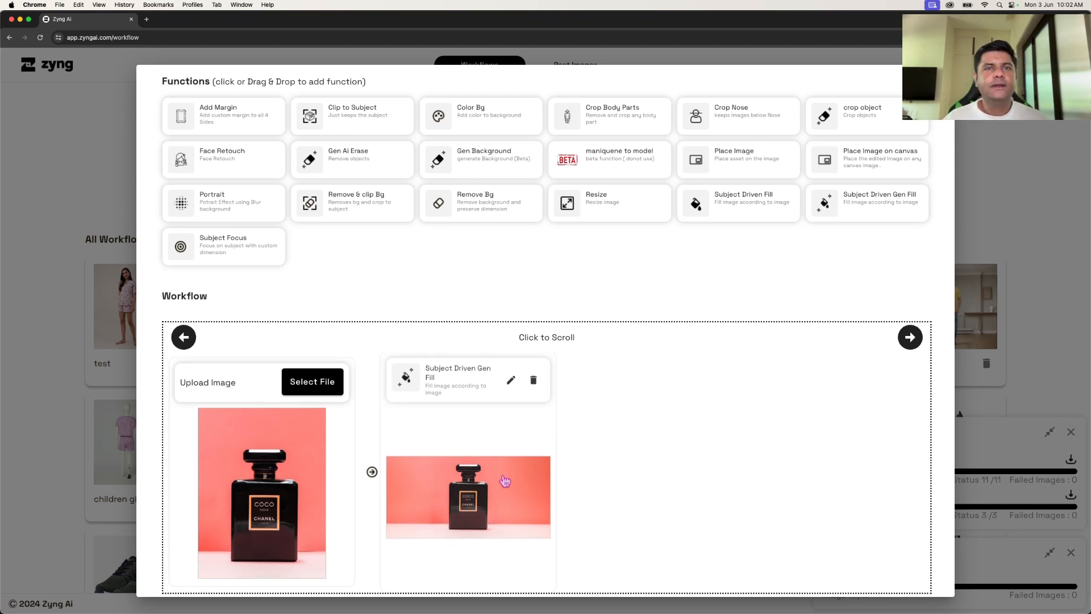
Replace the workflow's image with the green cosmetic jar photo from the Image samples folder.
left_click(332, 388)
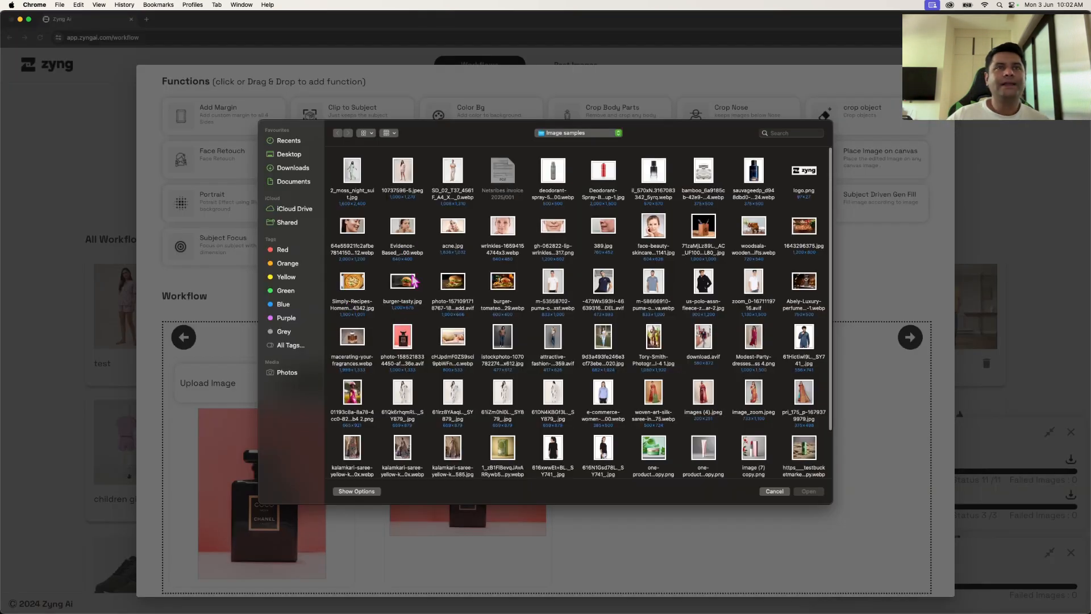
left_click(363, 344)
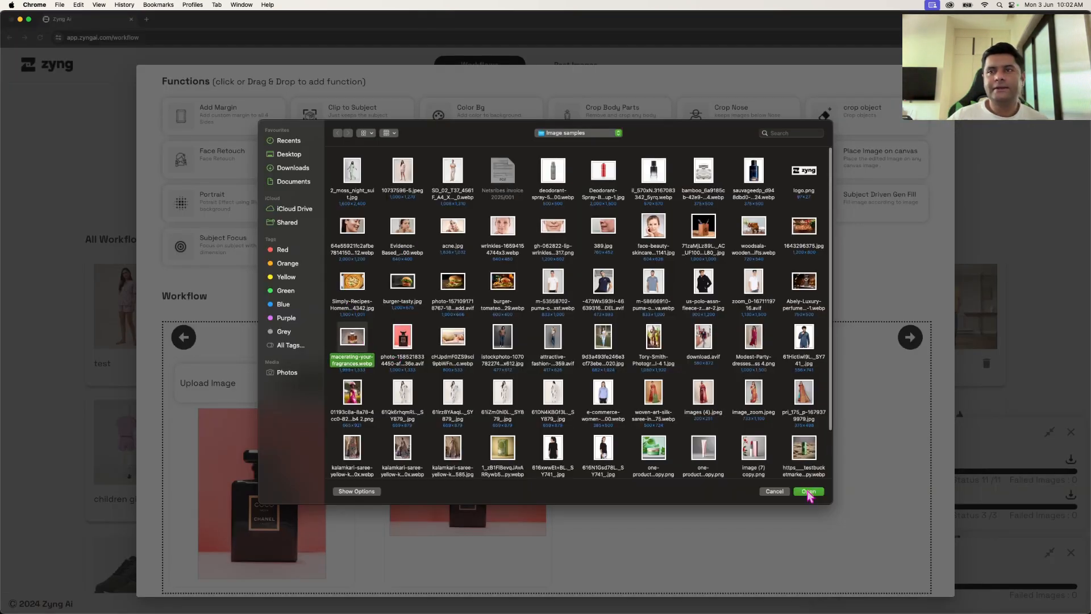
left_click(659, 452)
left_click(808, 493)
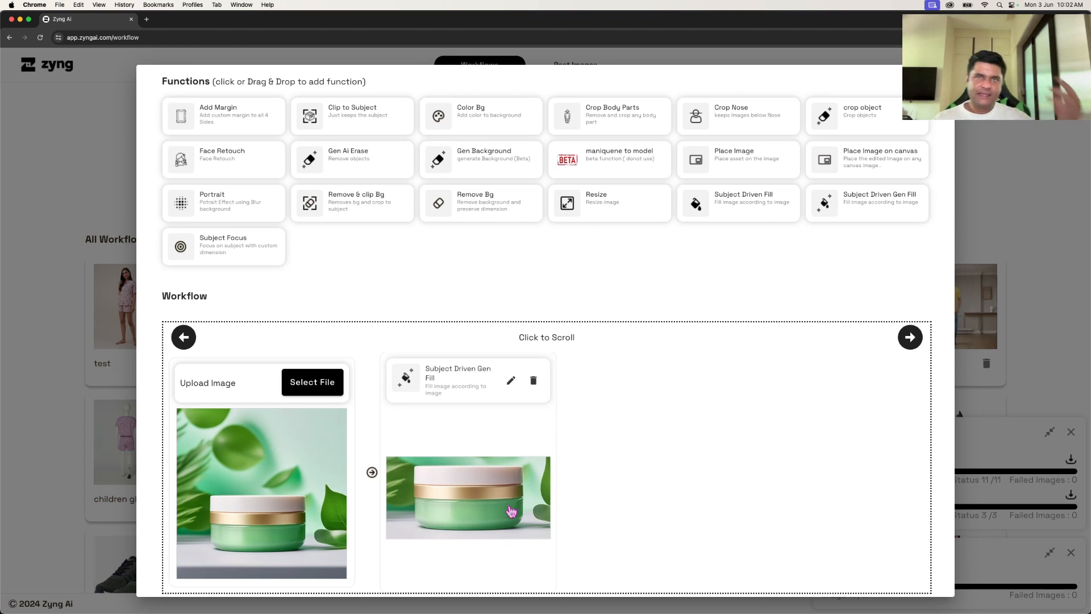
Replace the workflow's image with the perfume bottle photo macerating-your-fragrances.webp.
left_click(340, 392)
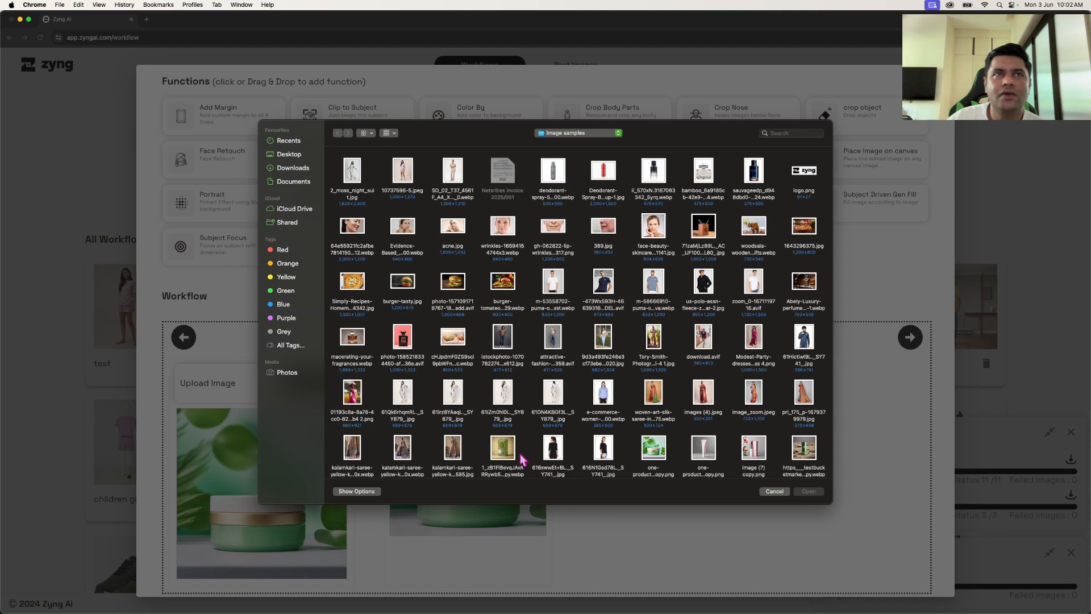
left_click(353, 338)
left_click(817, 493)
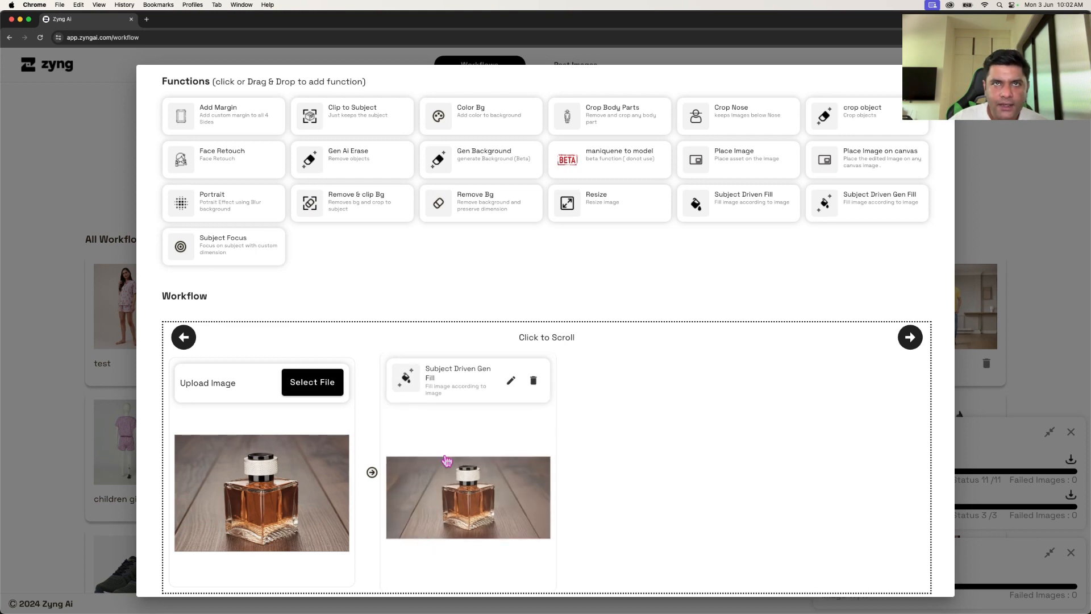
Set the left, bottom, top and right margins of Subject Driven Gen Fill to 20 each and save the parameters.
left_click(511, 380)
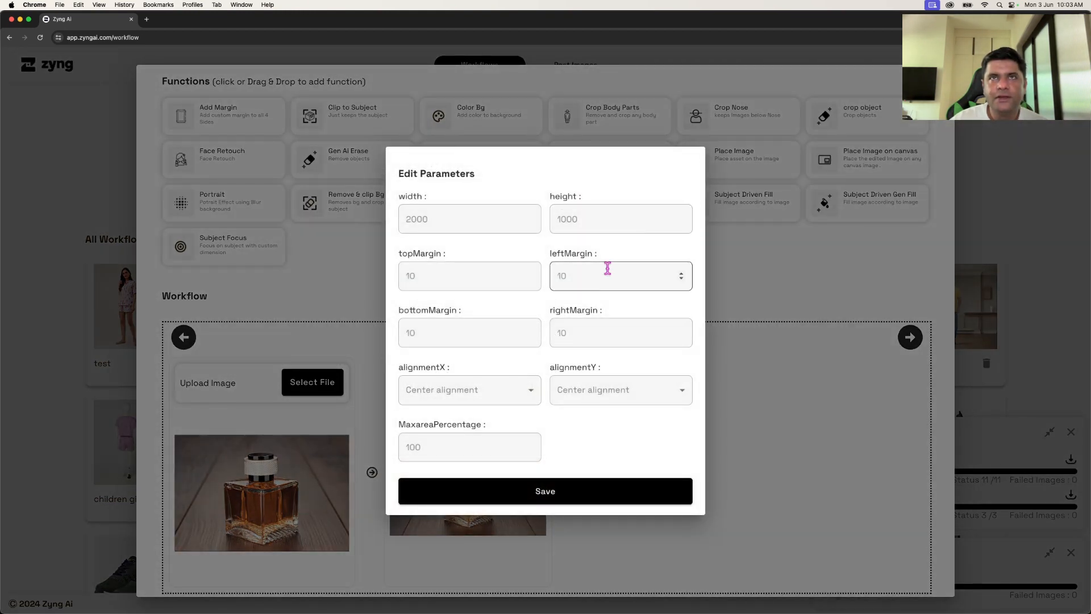
left_click(576, 278)
left_click_drag(576, 278, 556, 279)
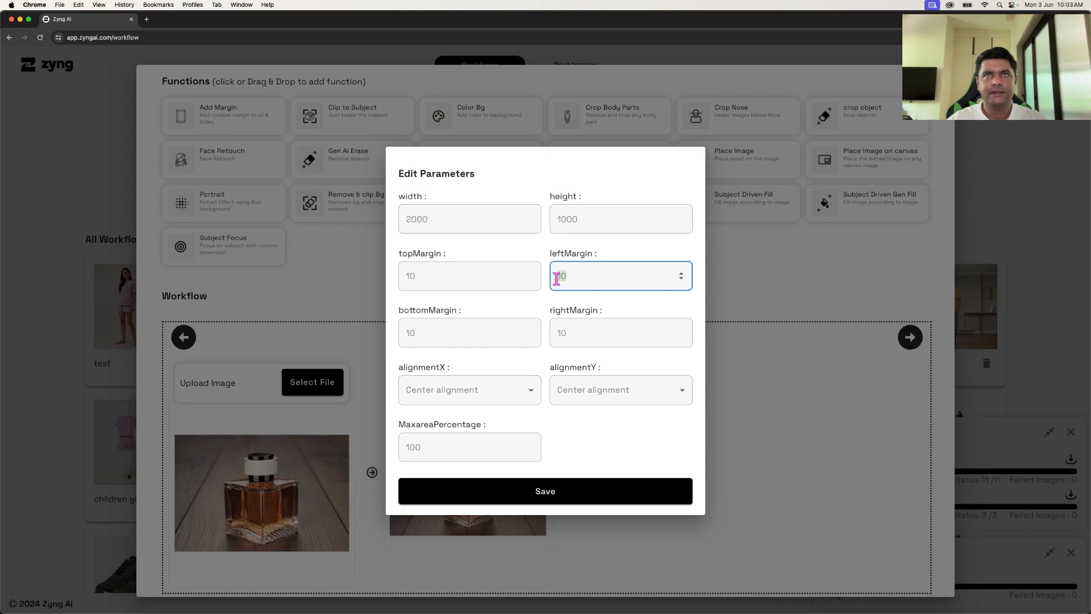
type("20")
key("Tab")
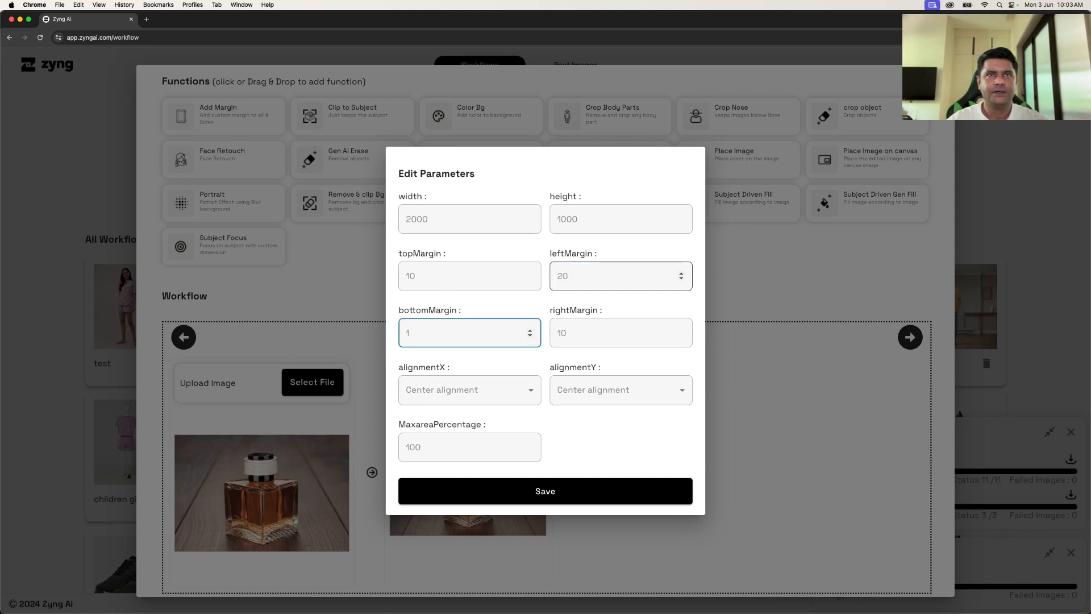
left_click(407, 276)
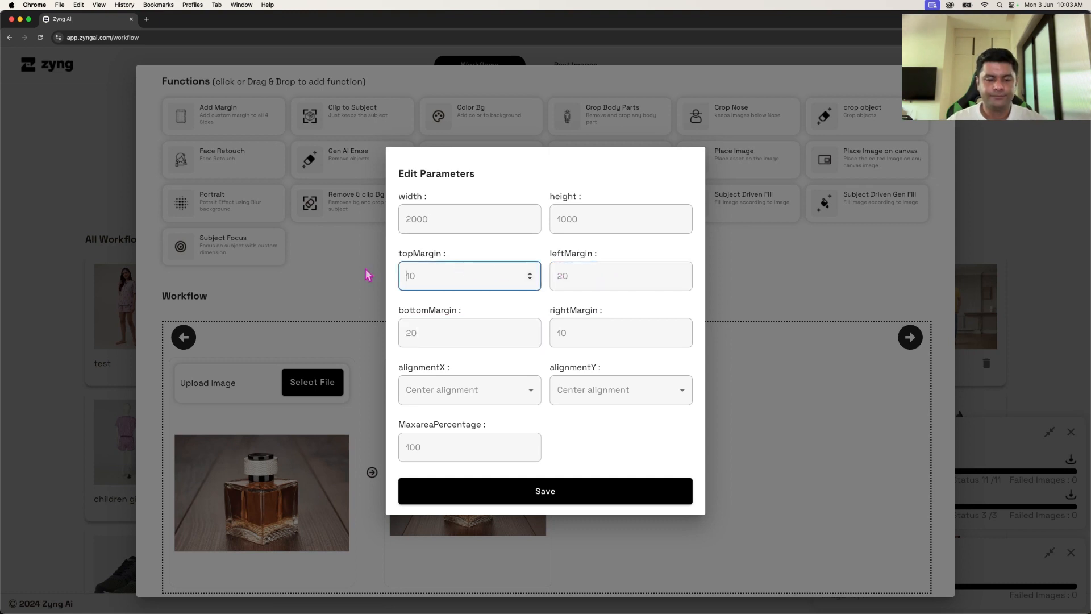
left_click_drag(420, 276, 404, 275)
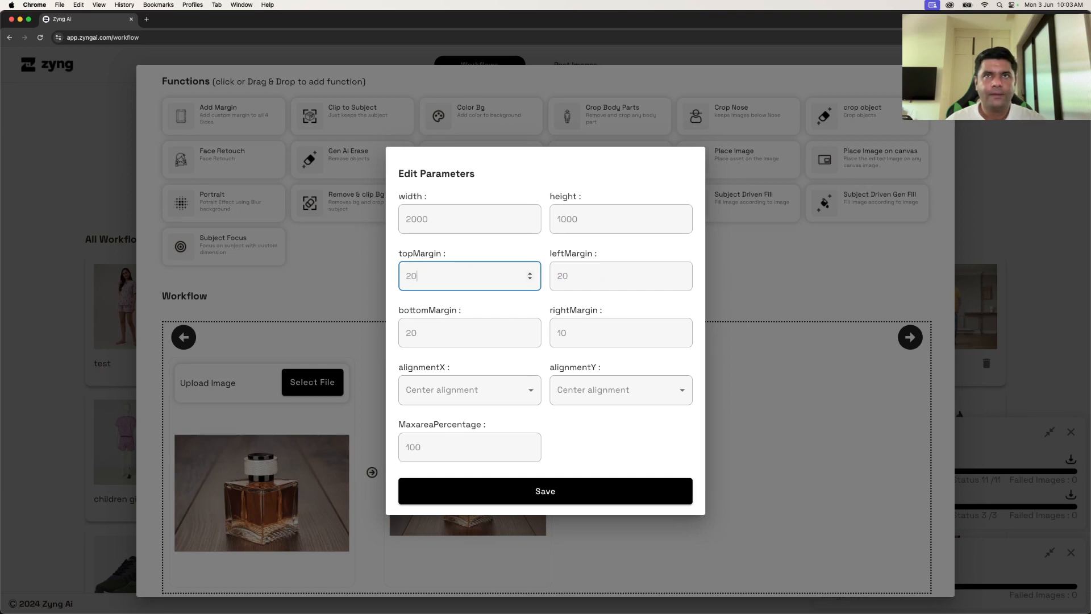
type("20")
left_click(520, 482)
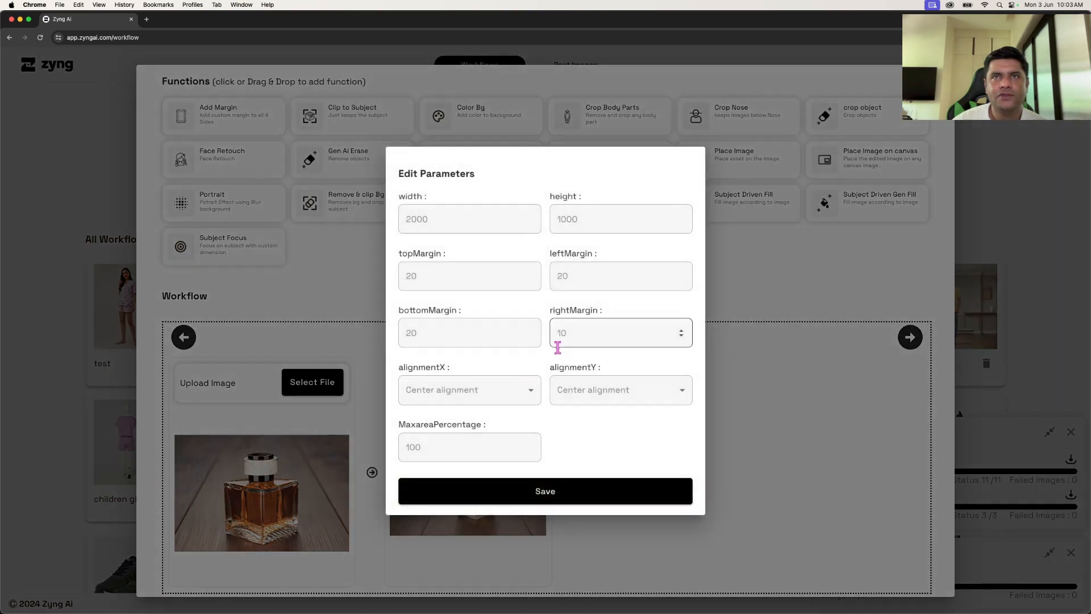
left_click_drag(572, 335, 557, 332)
type("20")
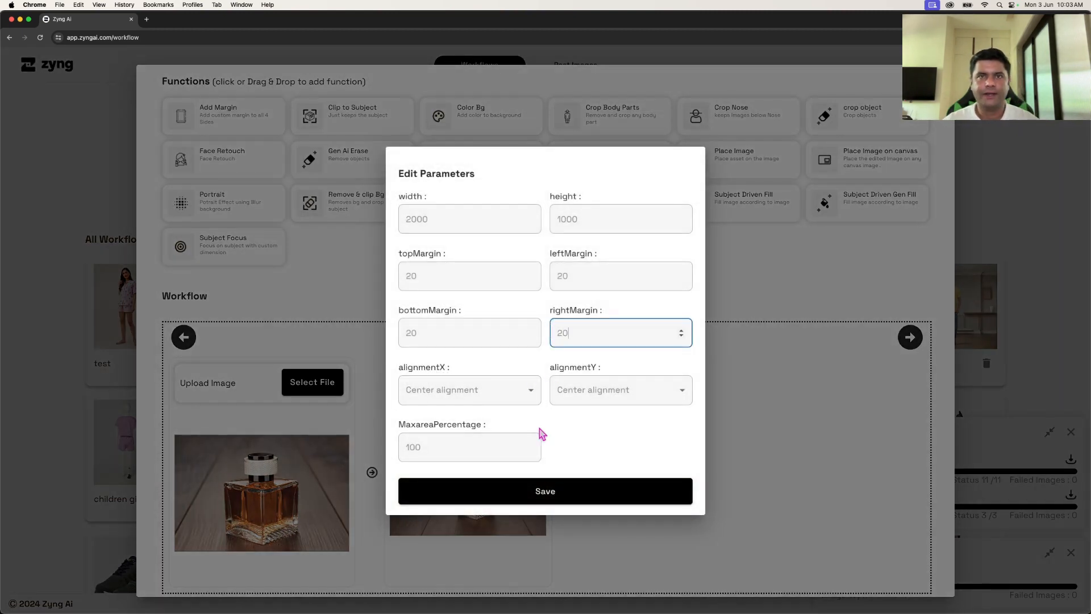
left_click(512, 491)
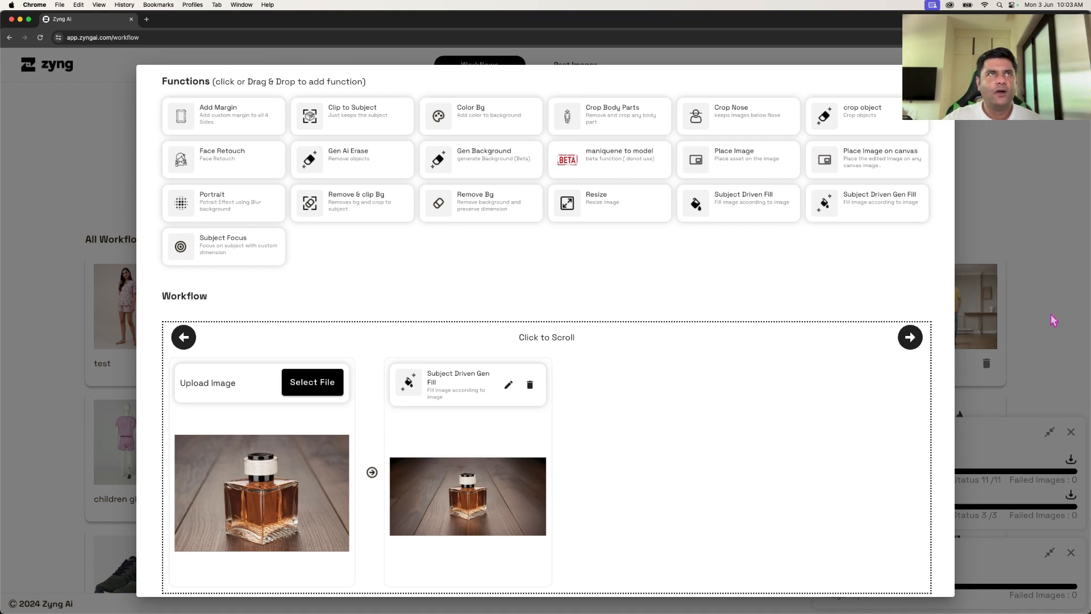
Close the Create Workflow dialog without saving and return to the list of all workflows.
scroll(687, 366, "up", 3)
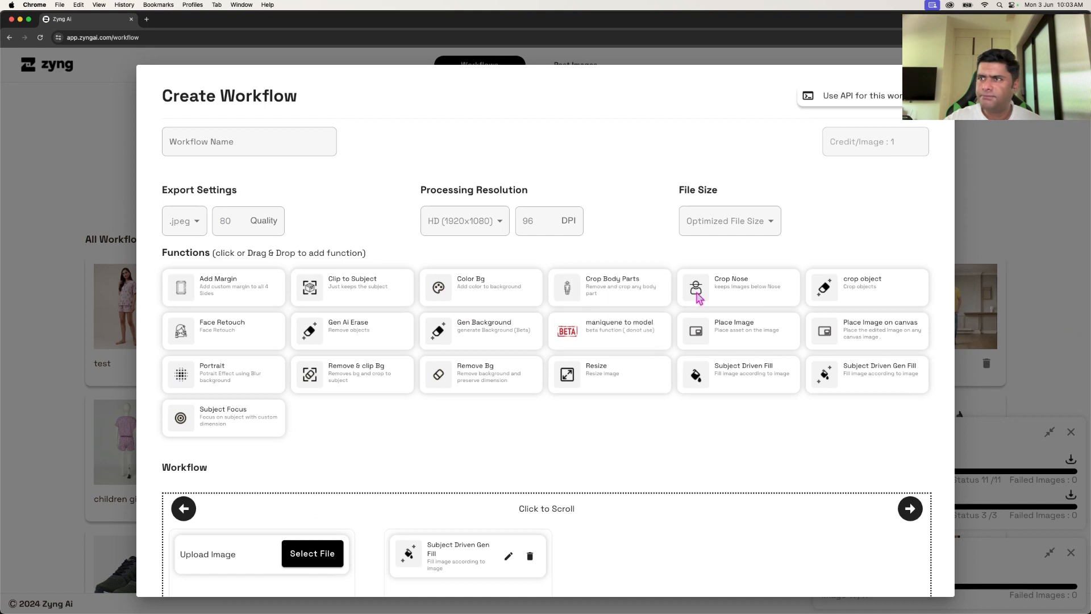
left_click(1053, 406)
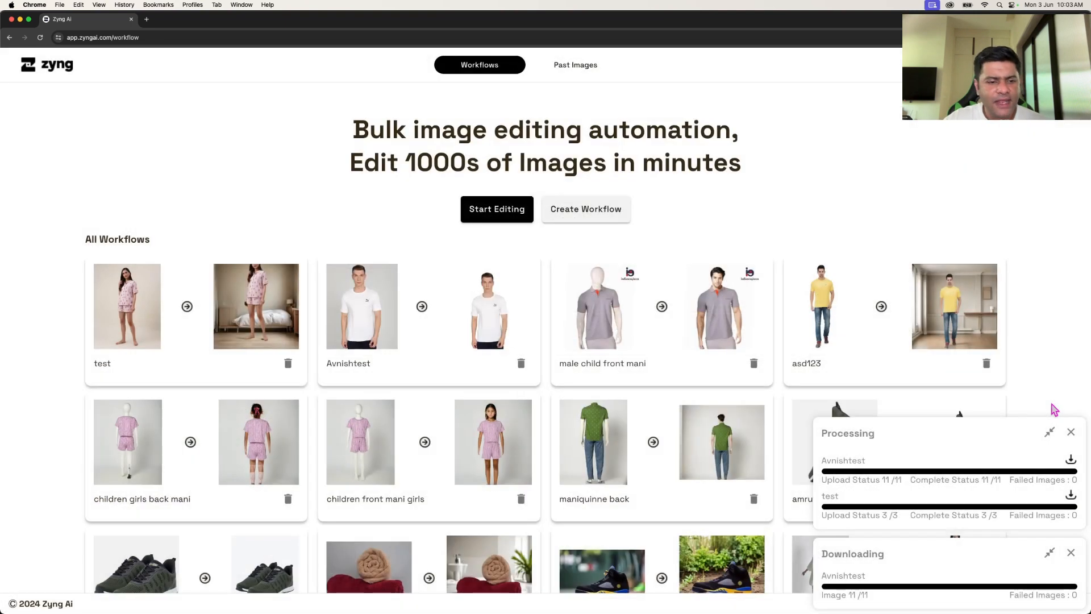